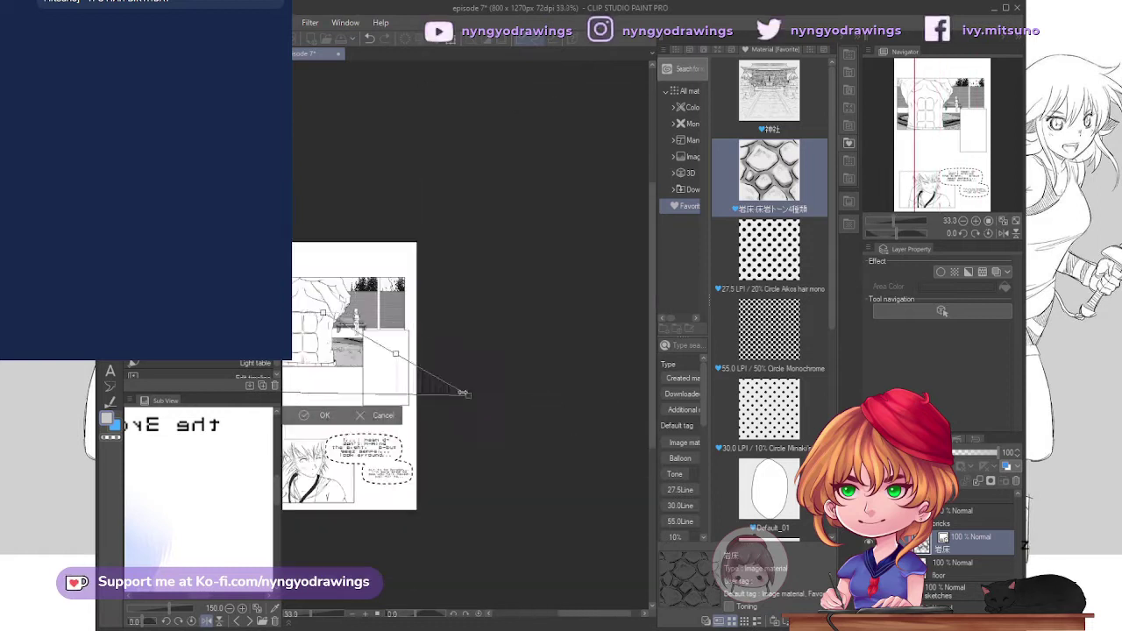
- Distort the stone floor texture so it recedes in perspective across the ground of the torso panel
key("ctrl+t")
scroll(595, 476, "down", 2)
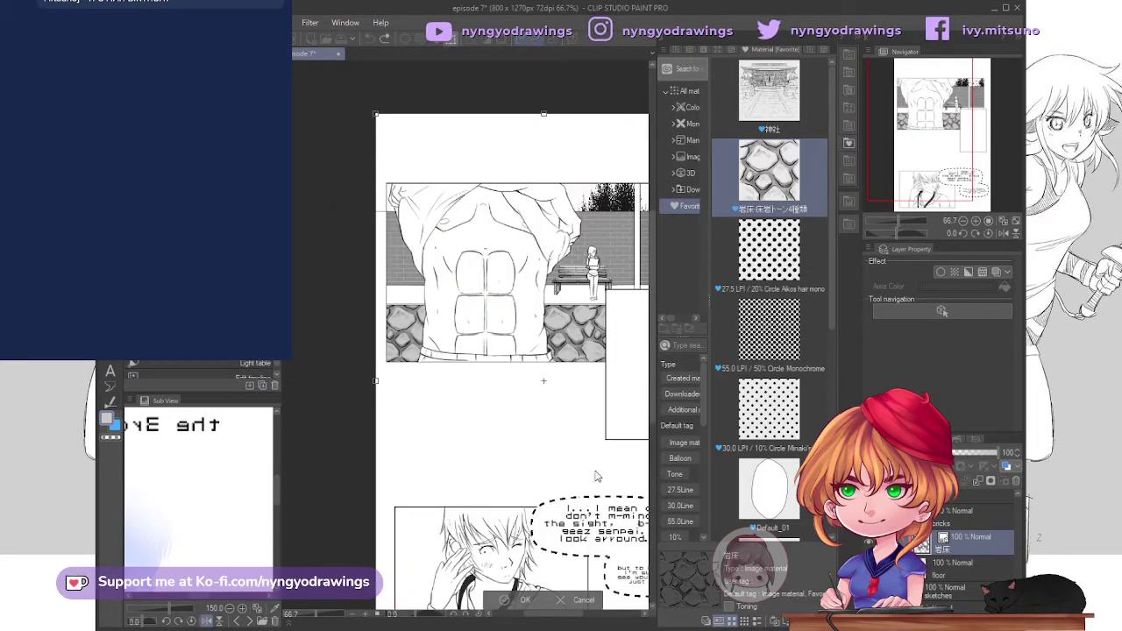
scroll(543, 380, "down", 2)
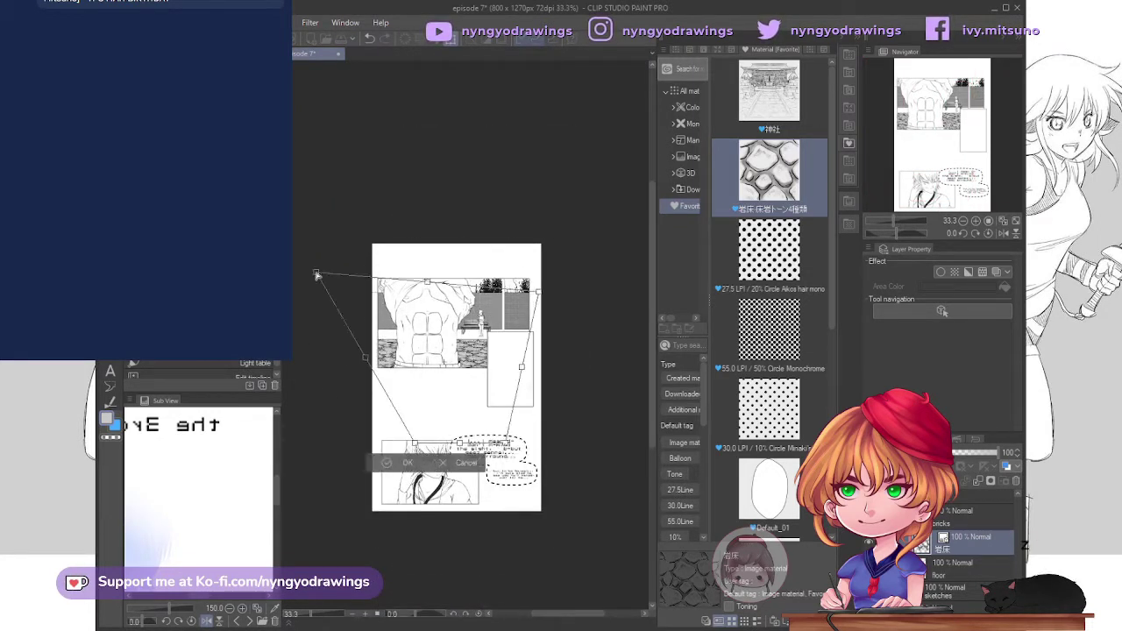
- Select the blank ground strip between the brick wall and the stone floor in the torso panel
left_click(951, 563)
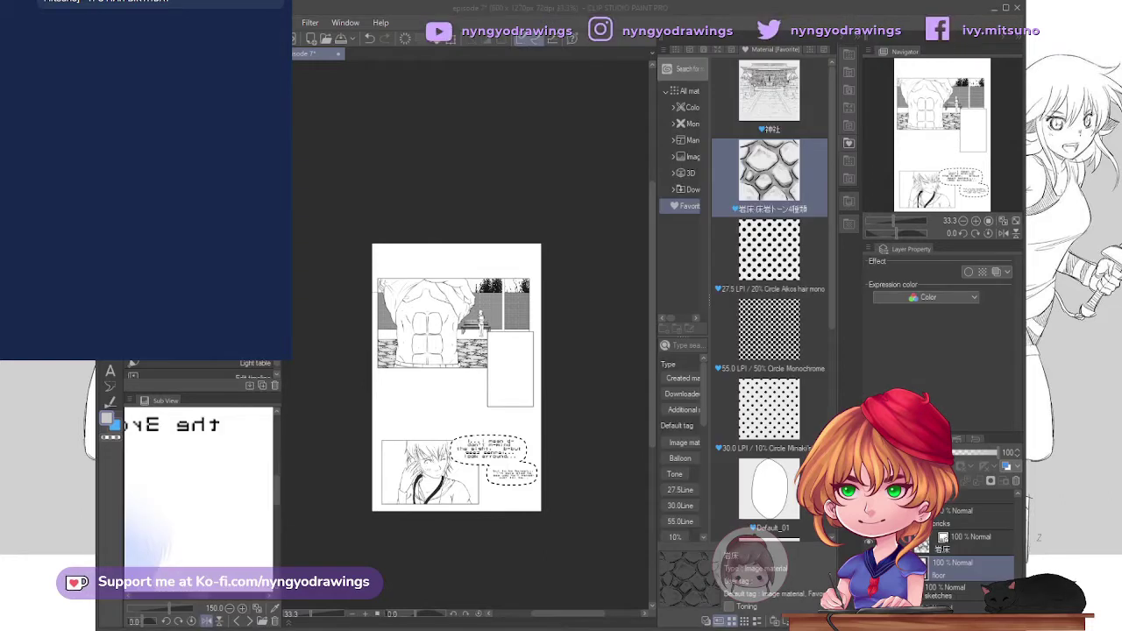
scroll(468, 339, "up", 4)
scroll(468, 339, "down", 3)
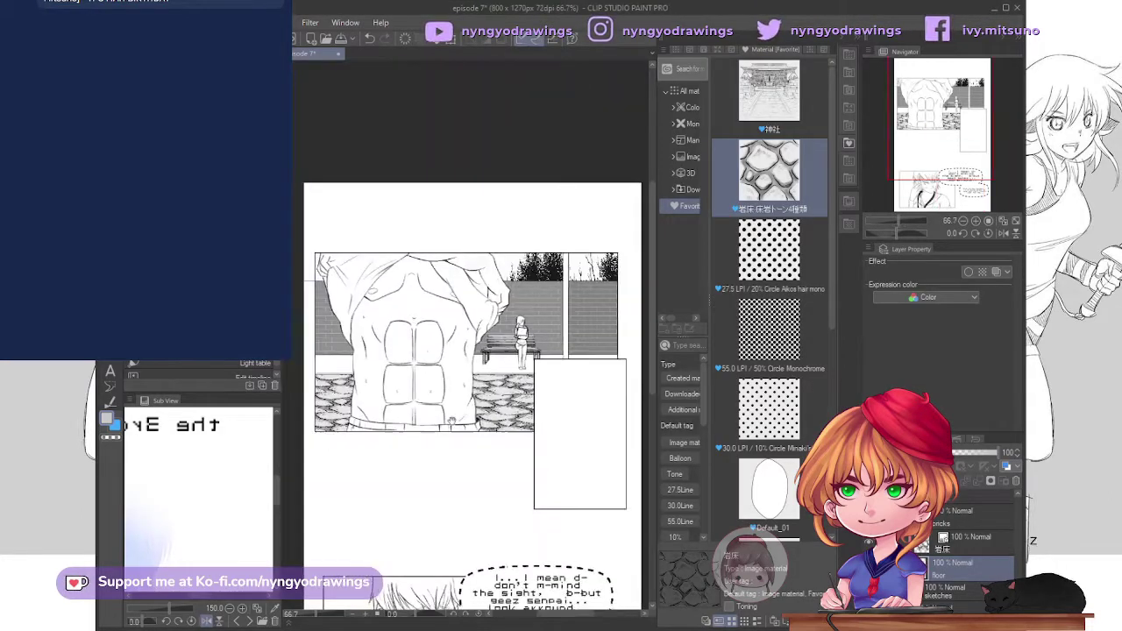
scroll(468, 338, "up", 3)
scroll(495, 426, "up", 3)
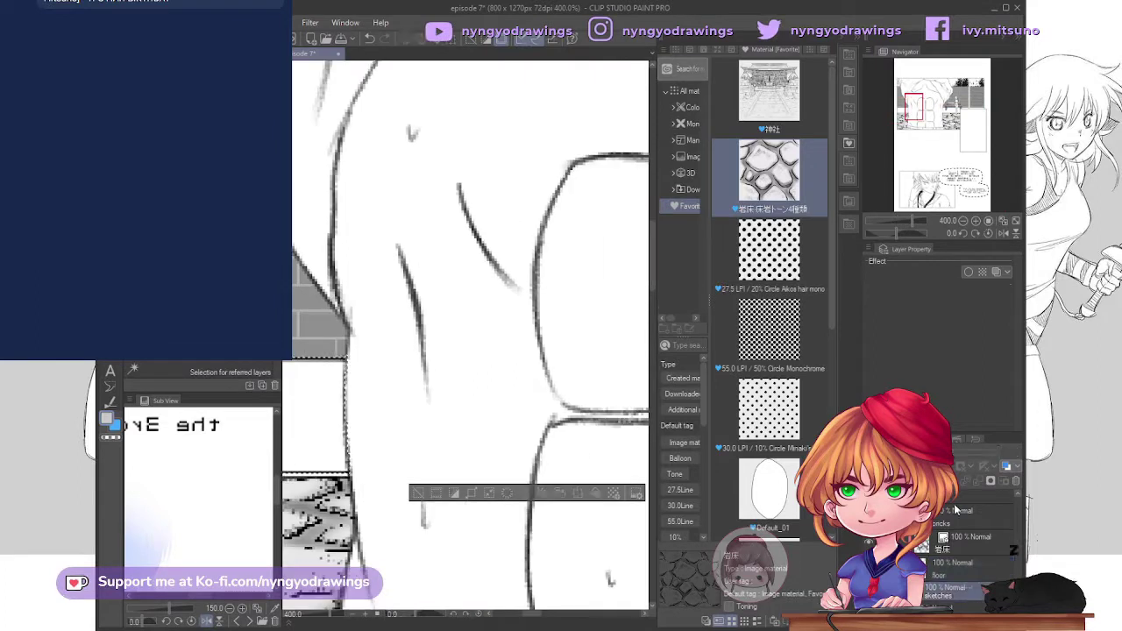
scroll(495, 426, "down", 2)
- Search the material library for "sand"
left_click(684, 344)
type("sand")
key("Return")
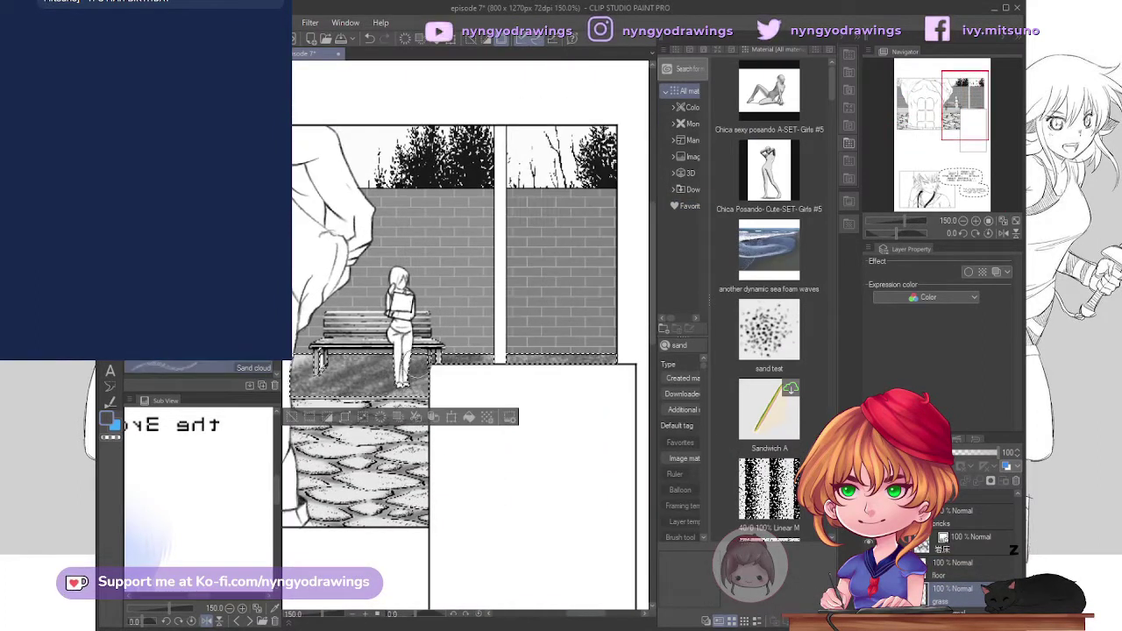
- Paint grass texture over the ground strip with the Grassland brush on the grass layer, set to Multiply at 40% opacity
scroll(468, 339, "up", 2)
scroll(468, 338, "down", 2)
scroll(468, 338, "up", 2)
scroll(523, 419, "down", 4)
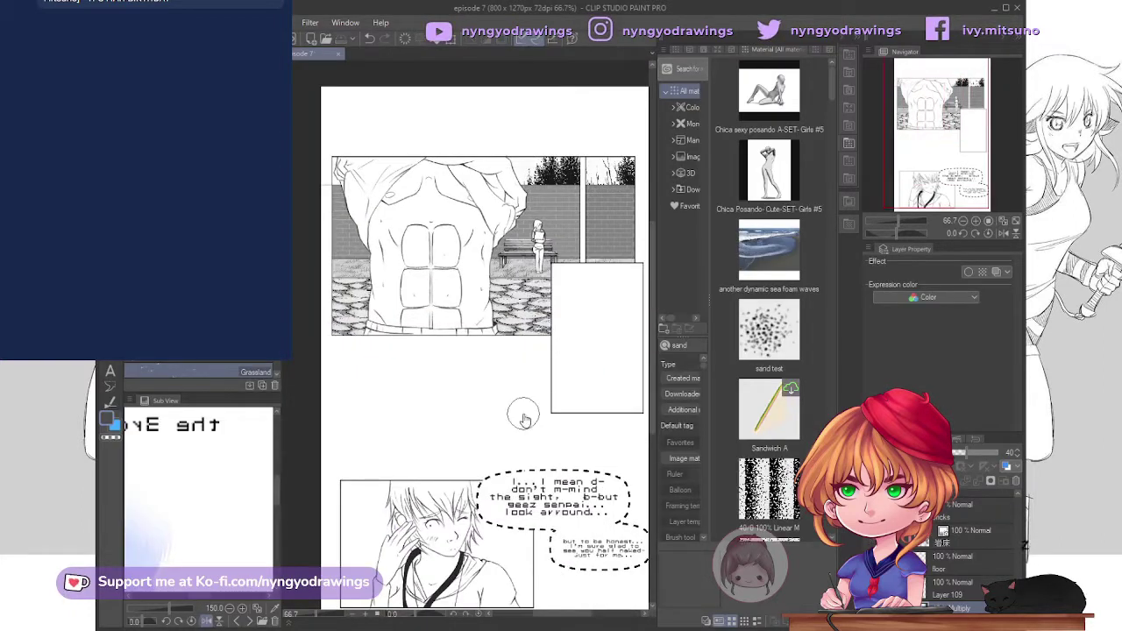
- Select the hair of the character in the bottom panel and apply the 30.0 LPI / 10% Circle Minaki's hair tone
scroll(474, 423, "up", 6)
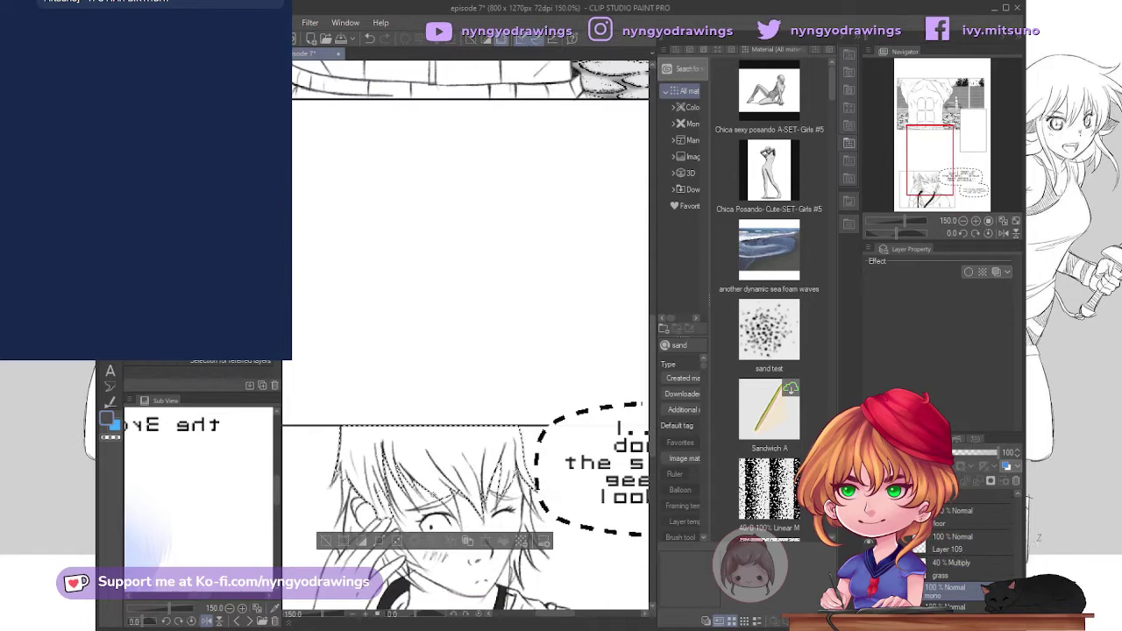
left_click_drag(473, 420, 537, 289)
scroll(534, 289, "down", 5)
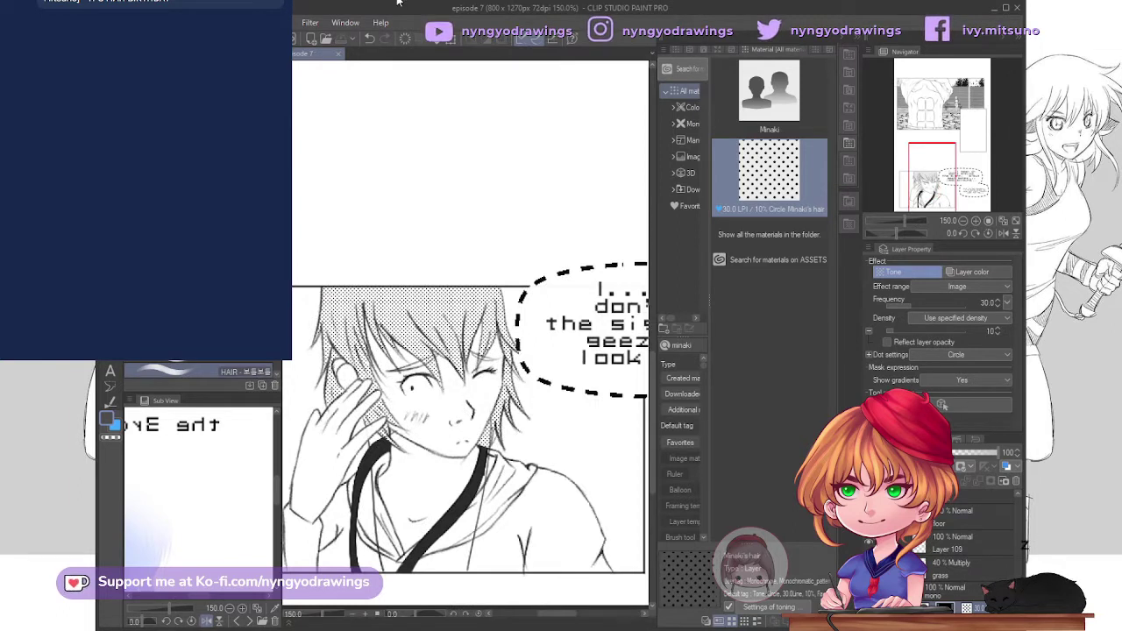
- Select the enclosed areas of the collar on the bottom panel's character
scroll(499, 385, "up", 6)
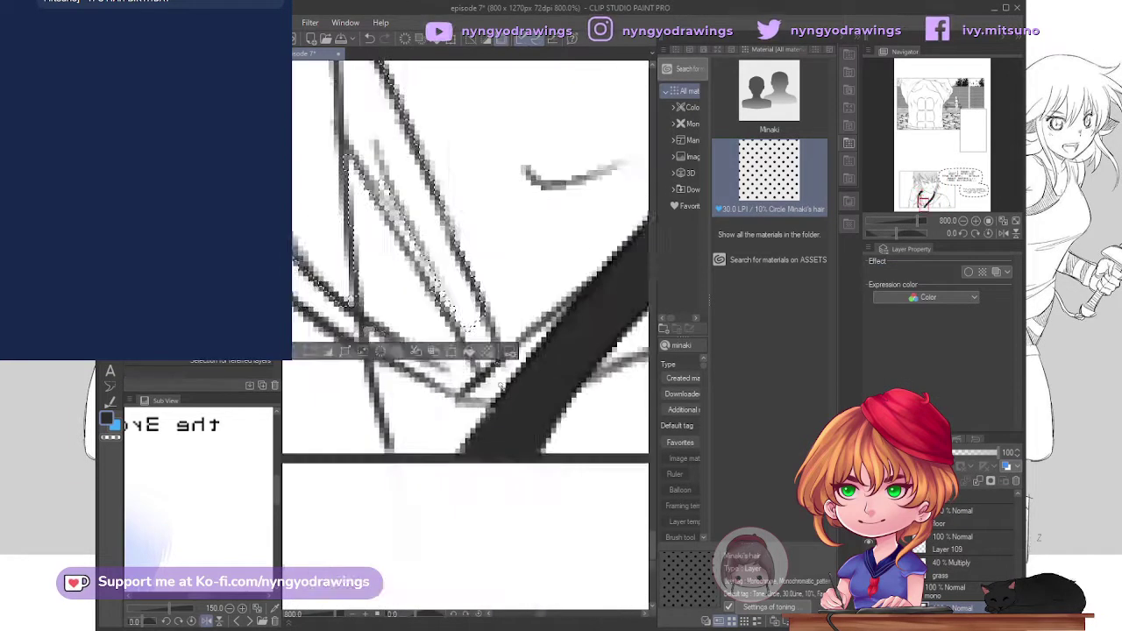
left_click_drag(503, 383, 955, 4)
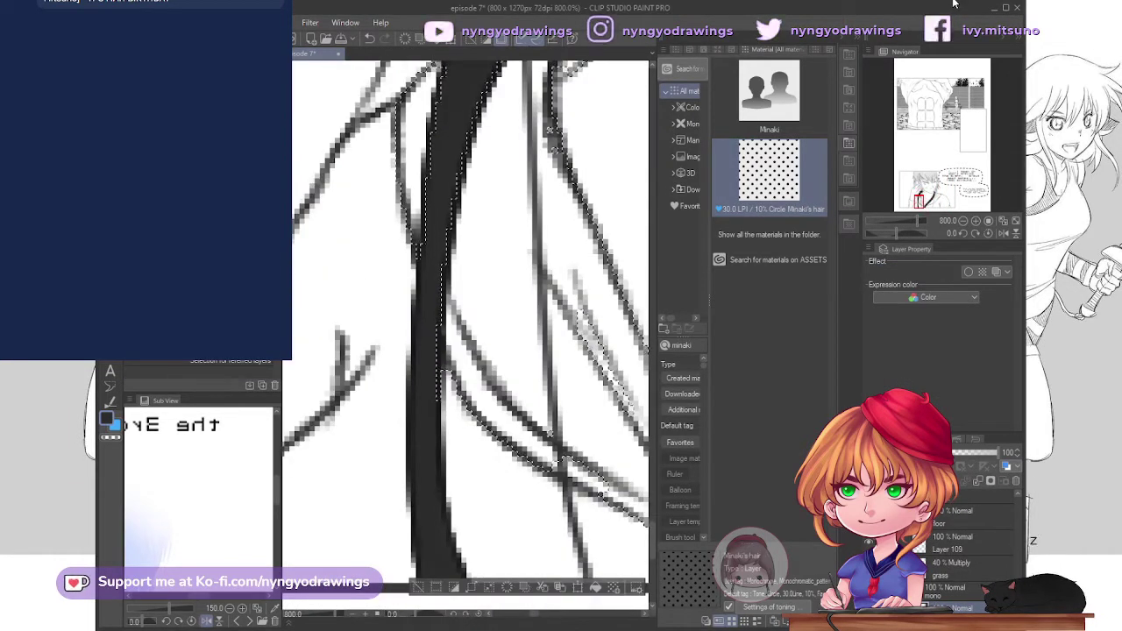
scroll(621, 347, "down", 4)
- Fill the collar with dark gray and paint over the remaining gaps along its folds and edges
scroll(432, 392, "up", 4)
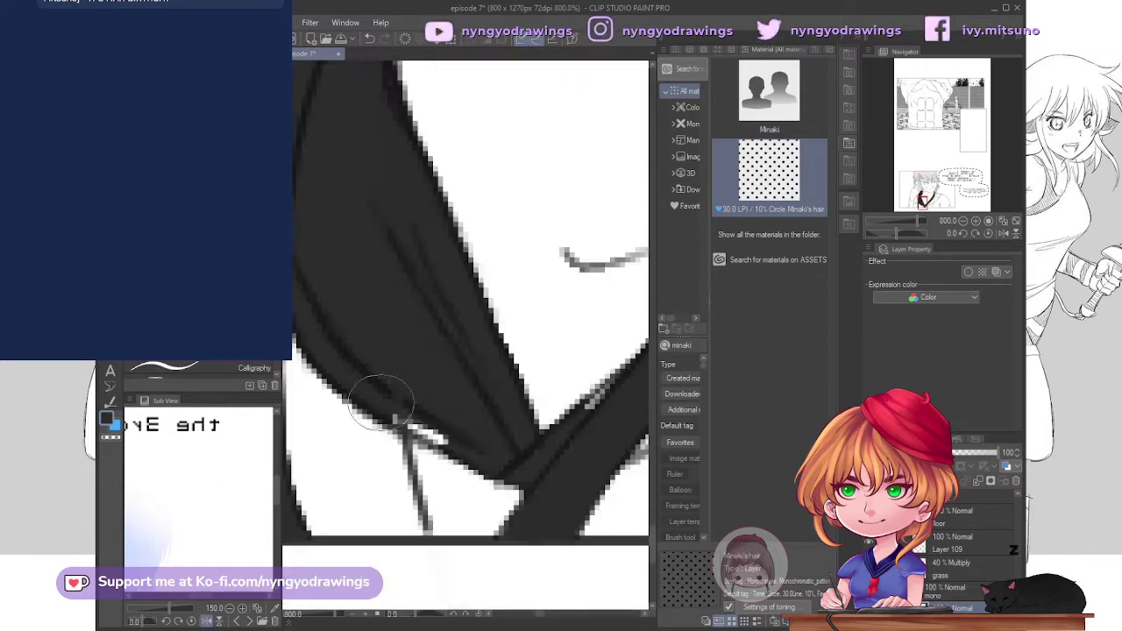
left_click_drag(381, 403, 490, 263)
left_click_drag(526, 333, 455, 491)
left_click_drag(613, 158, 551, 313)
mouse_move(666, 473)
left_mouse_down()
mouse_move(776, 292)
mouse_move(675, 97)
left_mouse_up()
left_click_drag(639, 508, 822, 219)
mouse_move(764, 294)
left_mouse_down()
mouse_move(561, 508)
mouse_move(455, 583)
left_mouse_up()
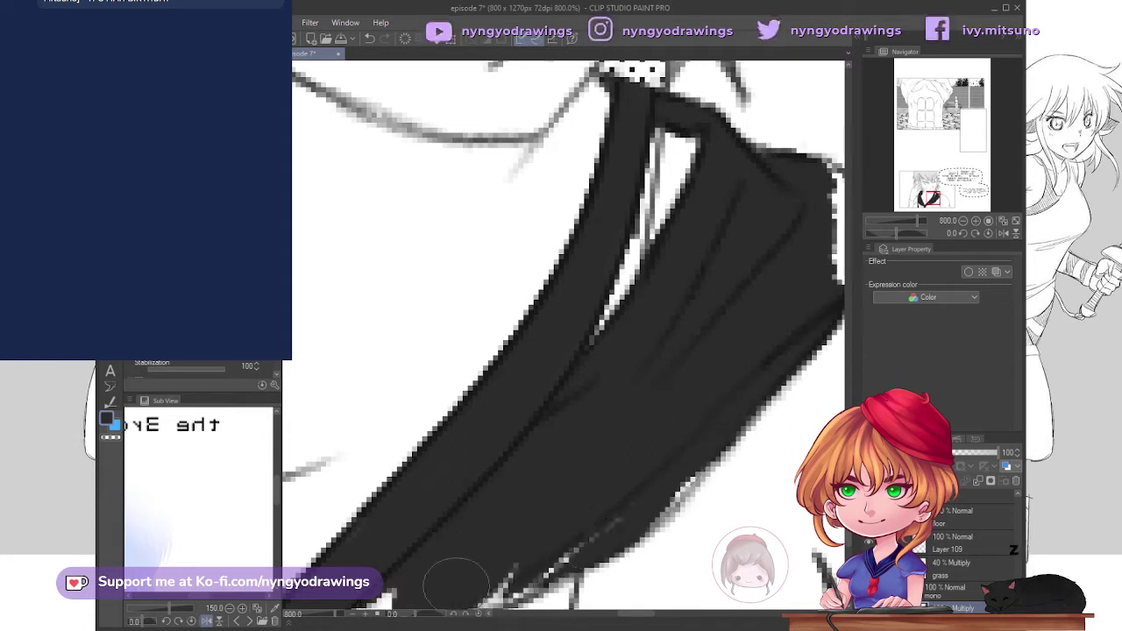
- Touch up the shoulder edge of the dark collar on the Multiply layer beneath the mono layer
scroll(480, 579, "down", 5)
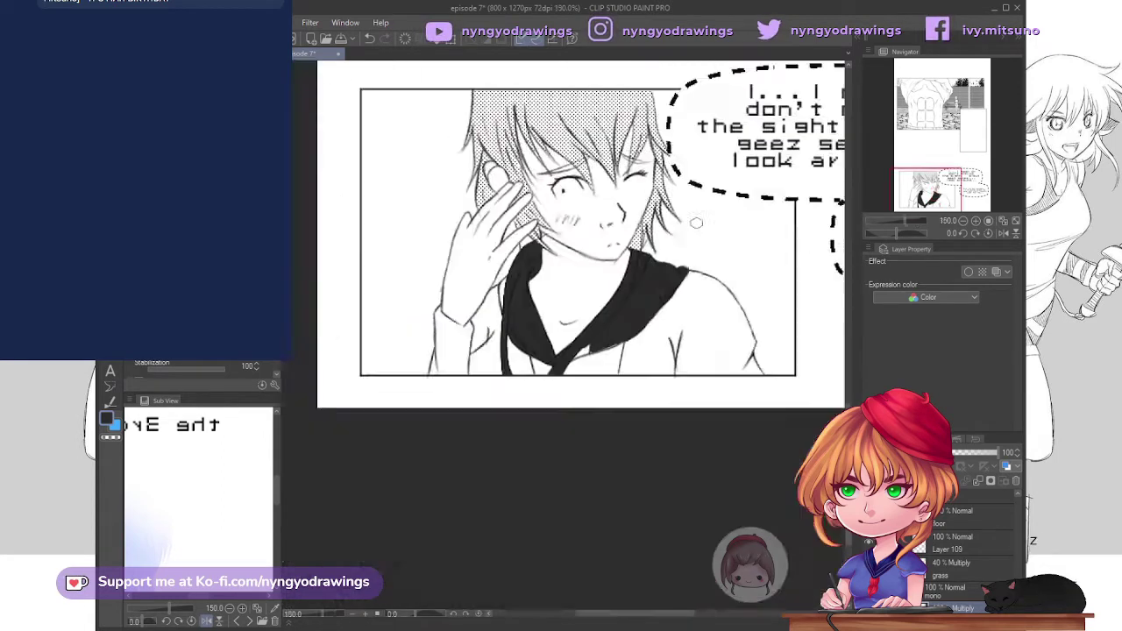
scroll(540, 371, "up", 3)
left_click_drag(783, 515, 371, 489)
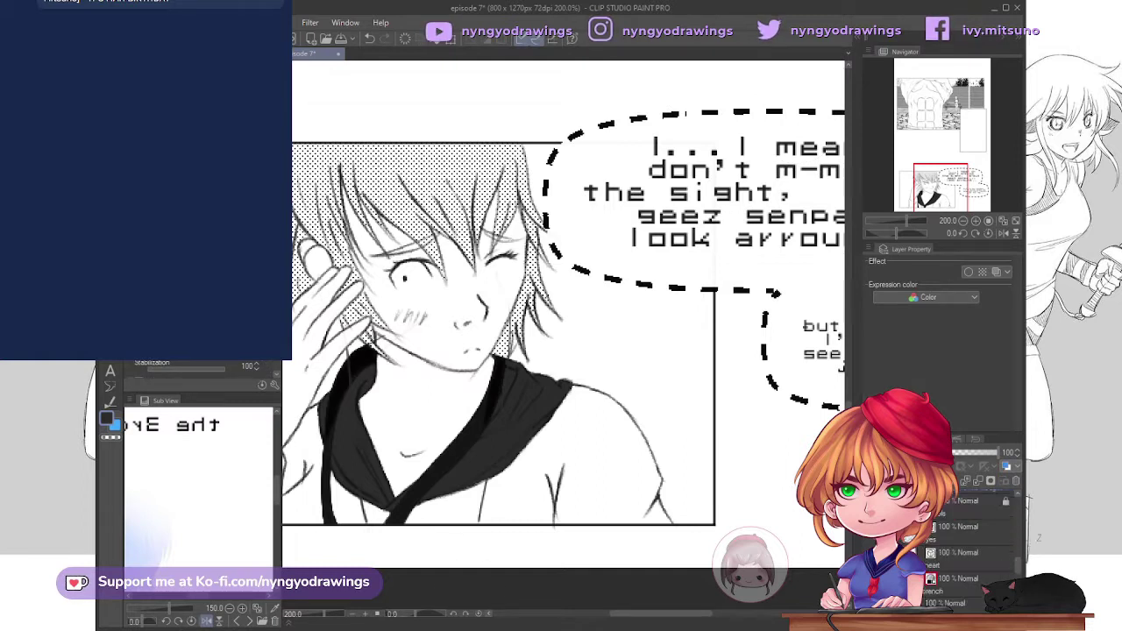
scroll(963, 544, "down", 3)
left_click(964, 565)
key("ctrl+plus")
key("ctrl+plus")
key("ctrl+plus")
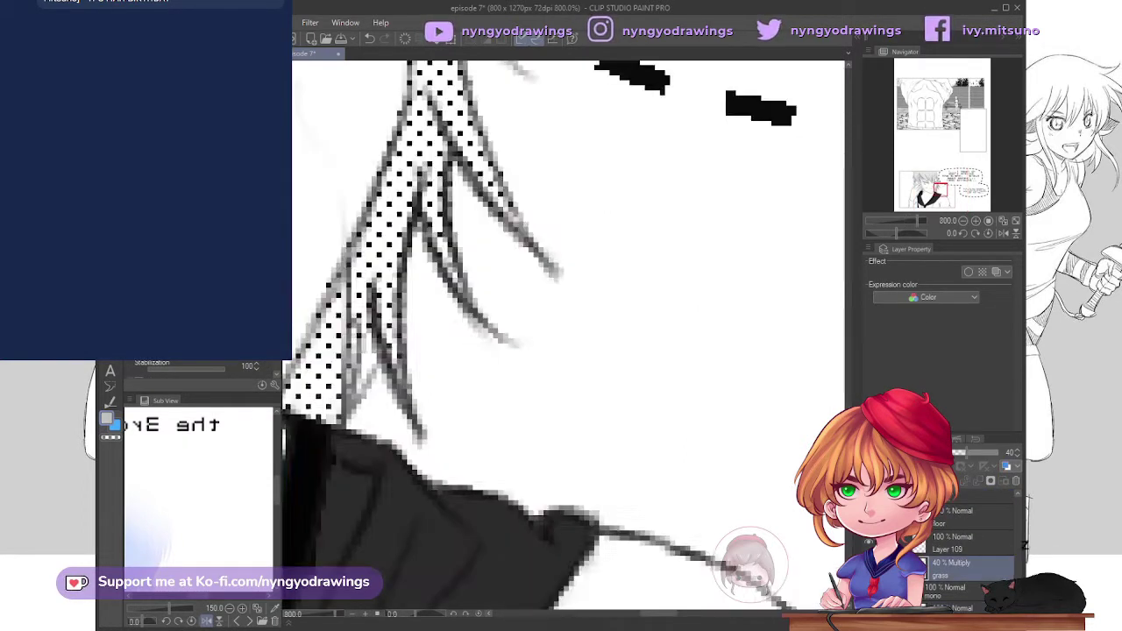
left_click(961, 599)
left_click_drag(488, 462, 626, 288)
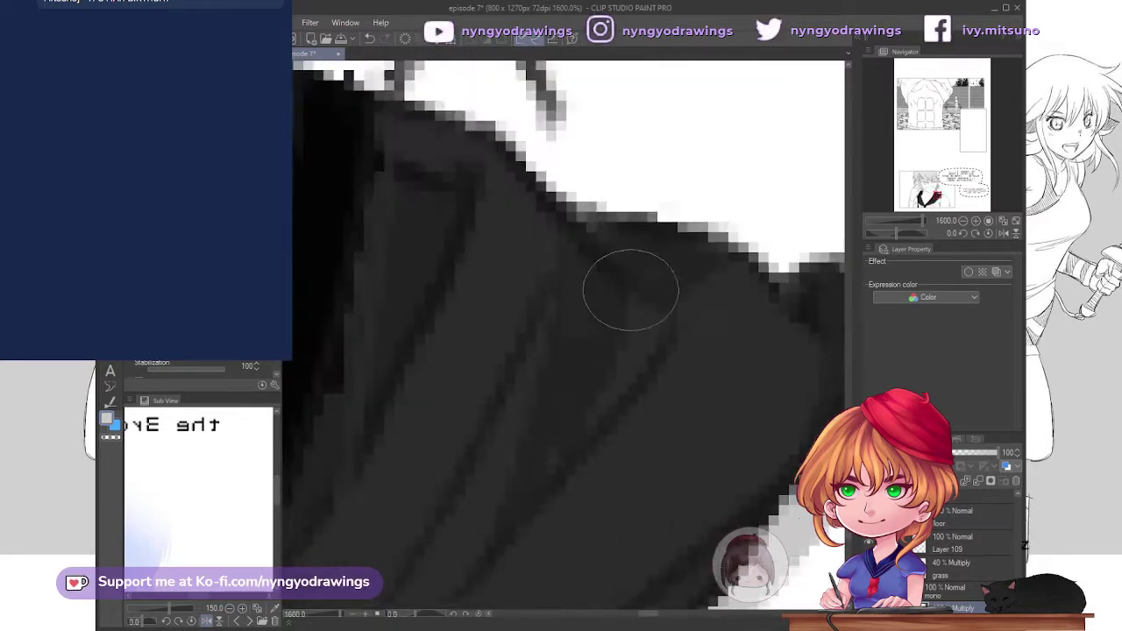
- Shade the fingers of the bottom character's raised hand with light gray on the Multiply layer
key("ctrl+minus")
mouse_move(687, 329)
left_mouse_down()
mouse_move(578, 333)
mouse_move(679, 242)
mouse_move(490, 365)
mouse_move(632, 289)
mouse_move(646, 213)
left_mouse_up()
left_click_drag(518, 326, 663, 213)
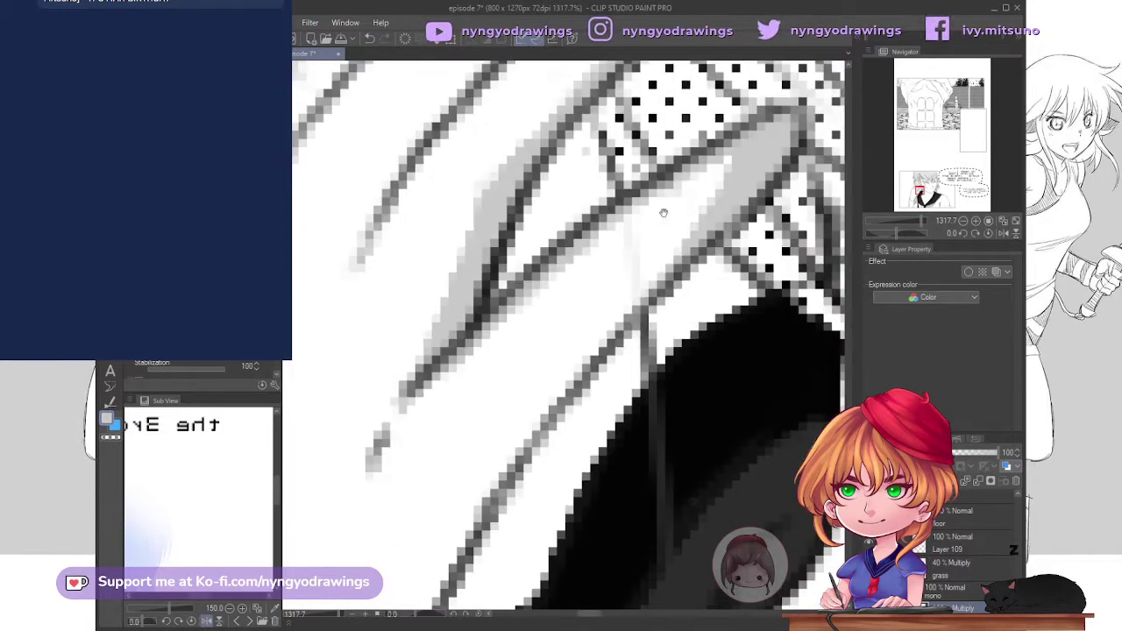
left_click_drag(642, 261, 513, 288)
scroll(556, 251, "down", 6)
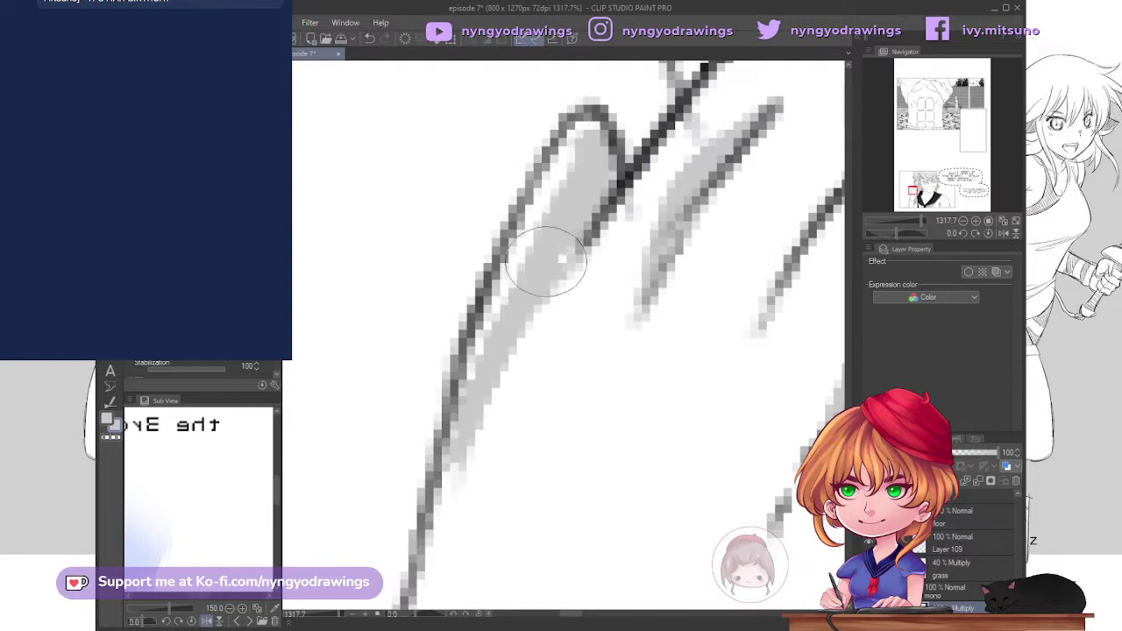
- Draw a black oval iris on the eyes layer and fit it into the character's open eye
scroll(717, 145, "up", 5)
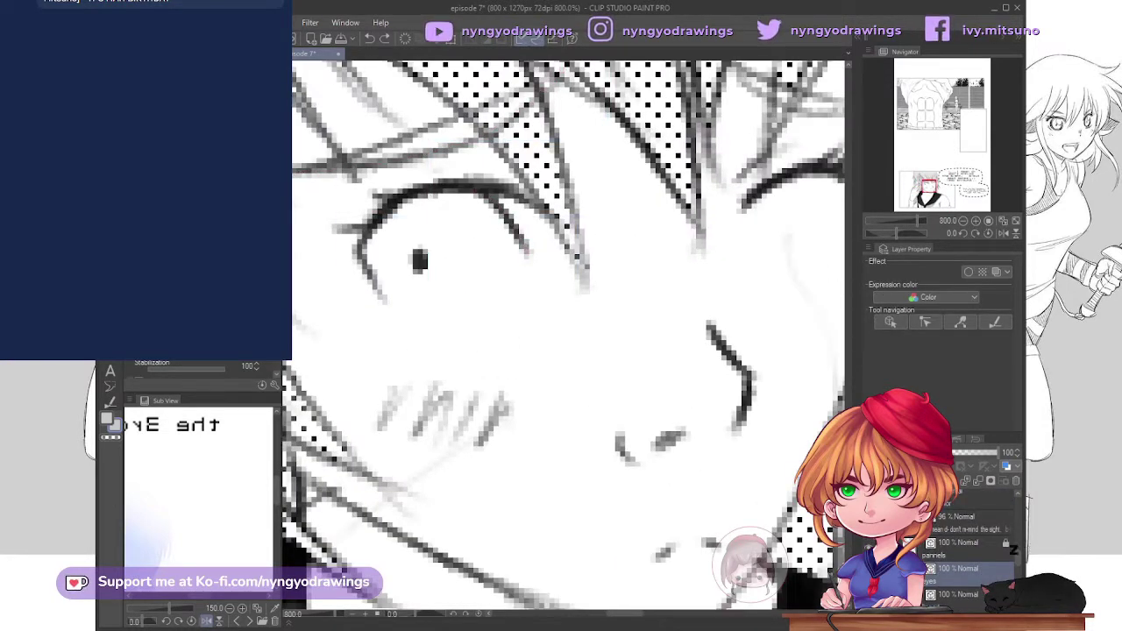
left_click_drag(592, 326, 466, 519)
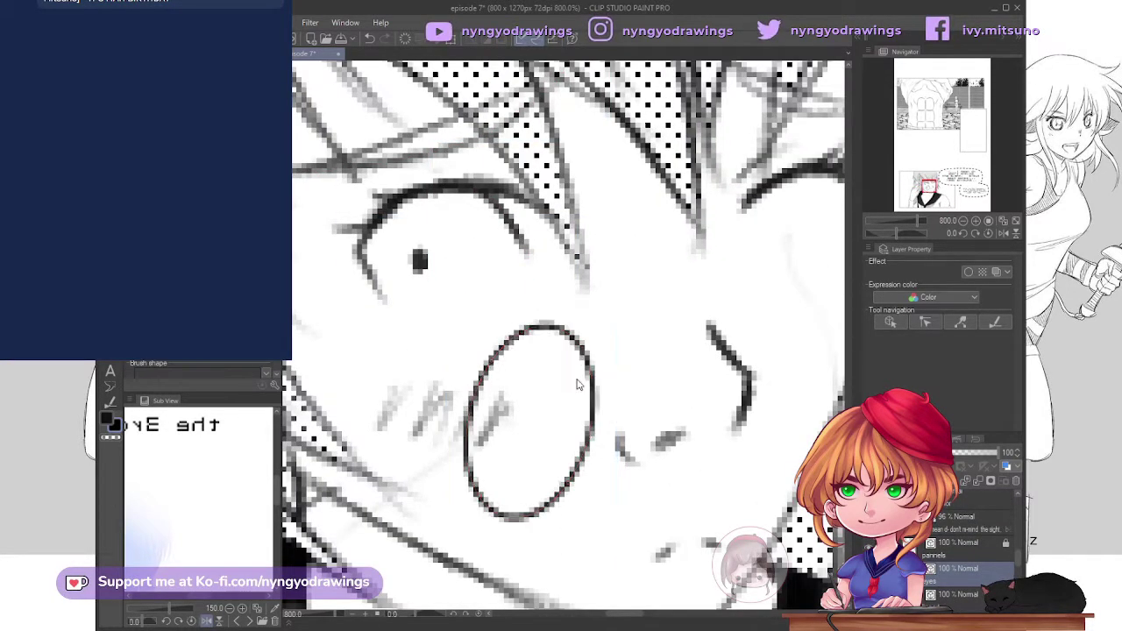
scroll(477, 253, "down", 6)
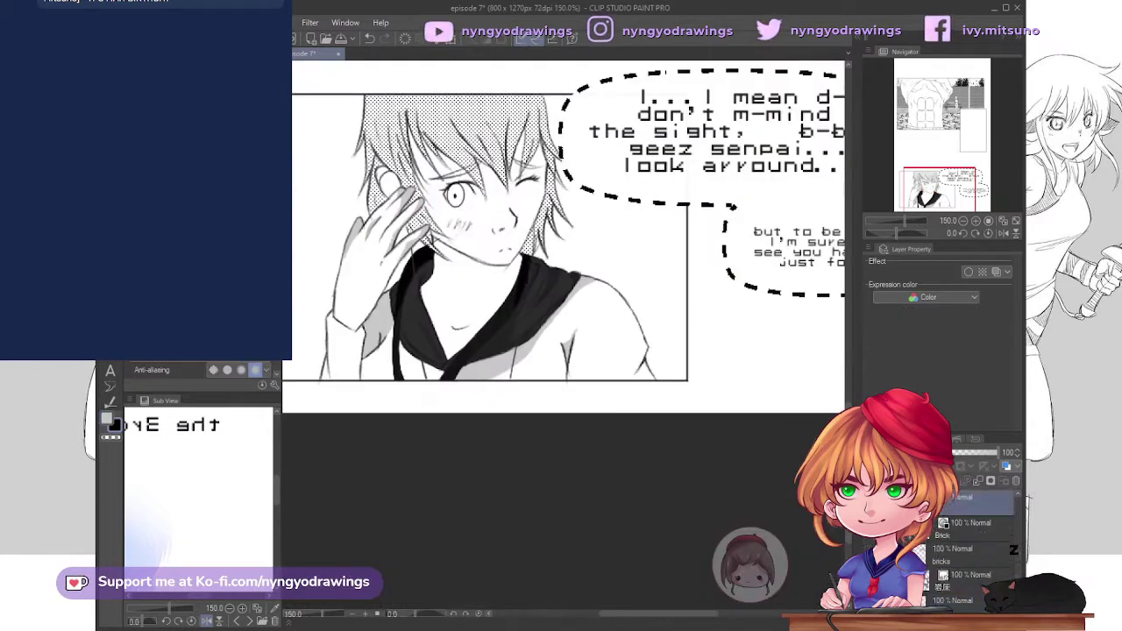
- Shade the sleeve folds below the bottom character's raised arm with light gray
scroll(521, 389, "up", 4)
scroll(568, 283, "up", 2)
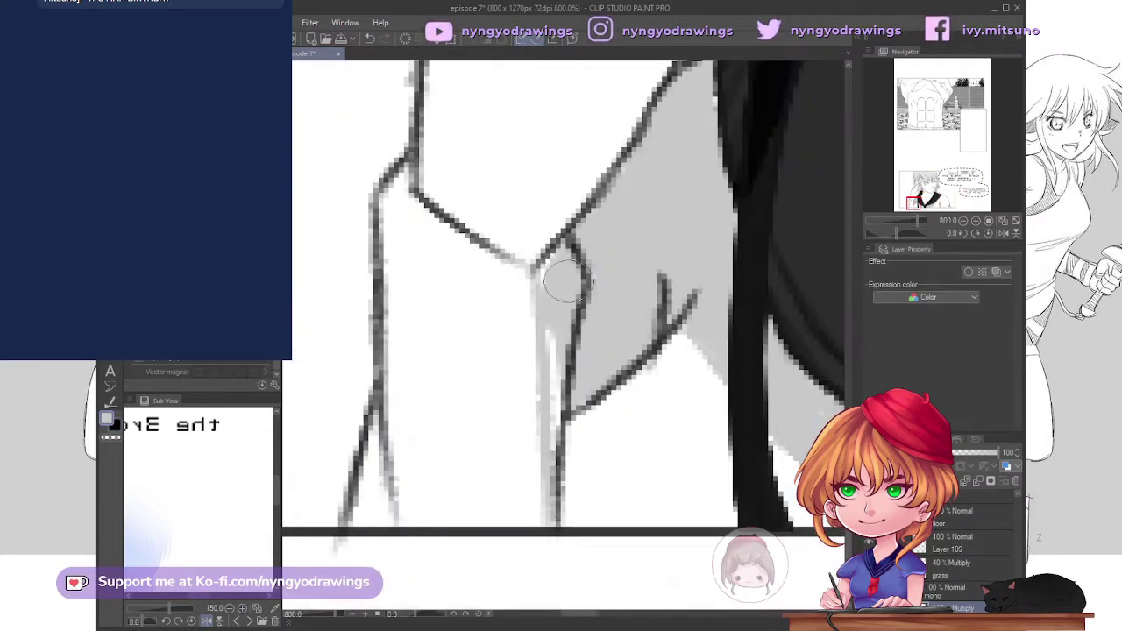
left_click_drag(426, 528, 496, 287)
left_click_drag(498, 237, 671, 225)
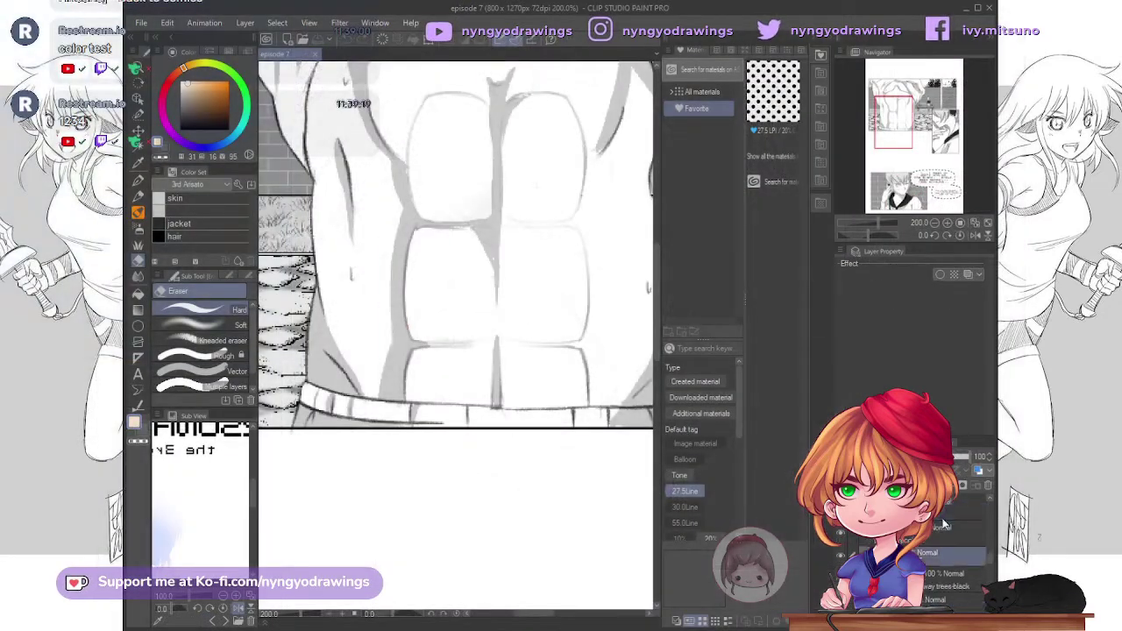
- Refine the abdominal muscles of the large torso and shade the small figure at the bench
left_click(944, 524)
left_click_drag(412, 236, 409, 412)
left_click_drag(556, 289, 412, 315)
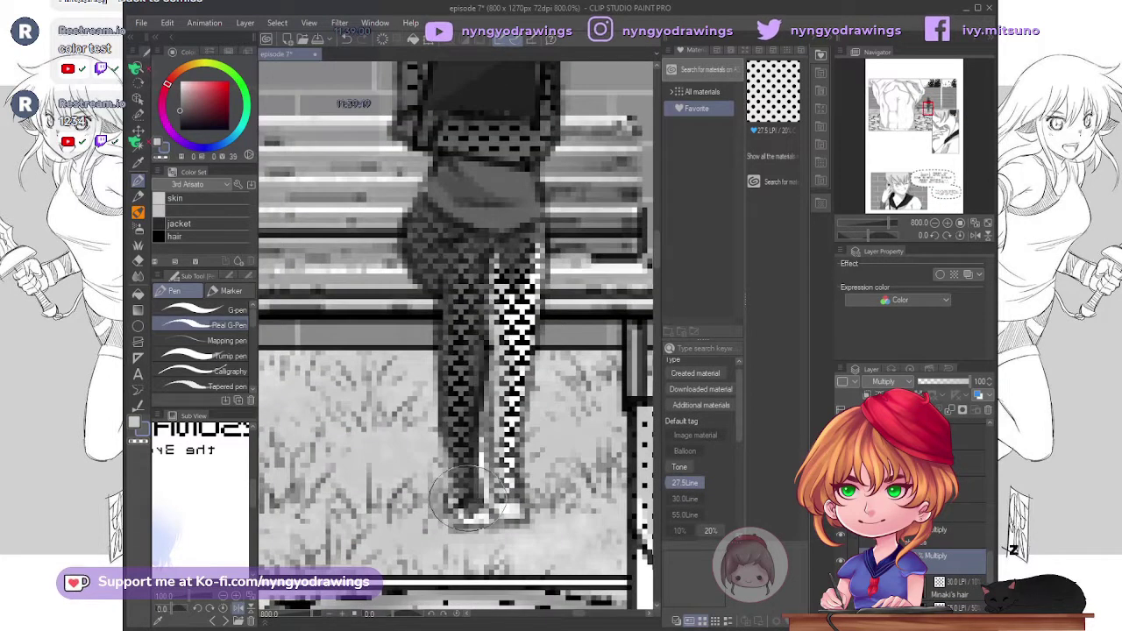
- Choose the Soft eraser and set its brush density to 100
key("ctrl+0")
left_click(234, 284)
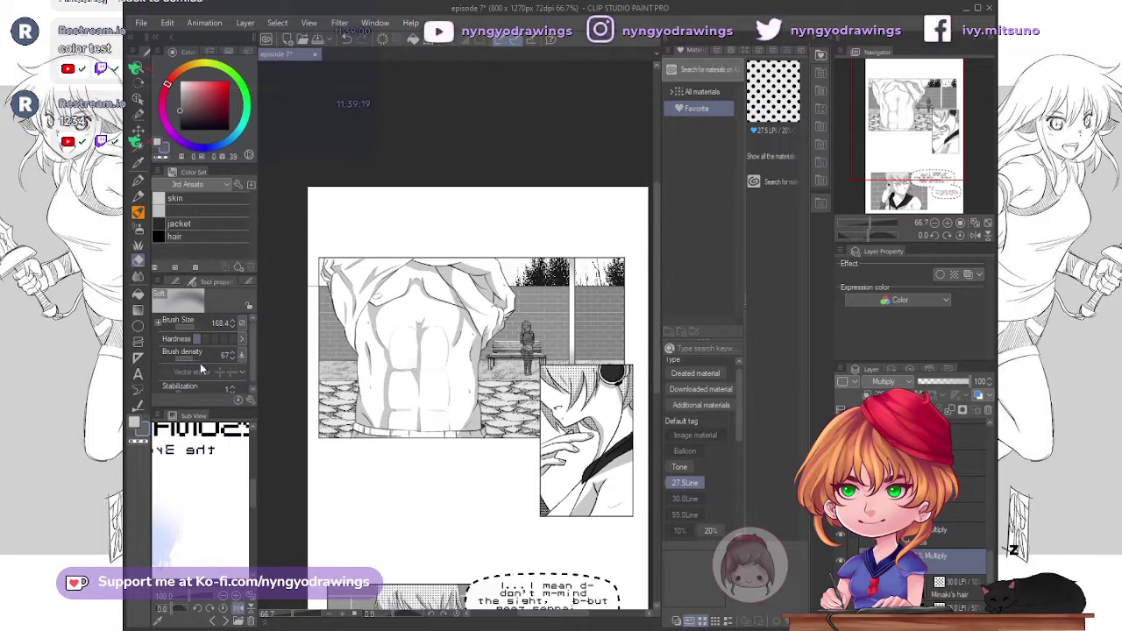
- Find the Canned coffee model among the 3D materials with the search "be" and place it on the page
left_click(701, 91)
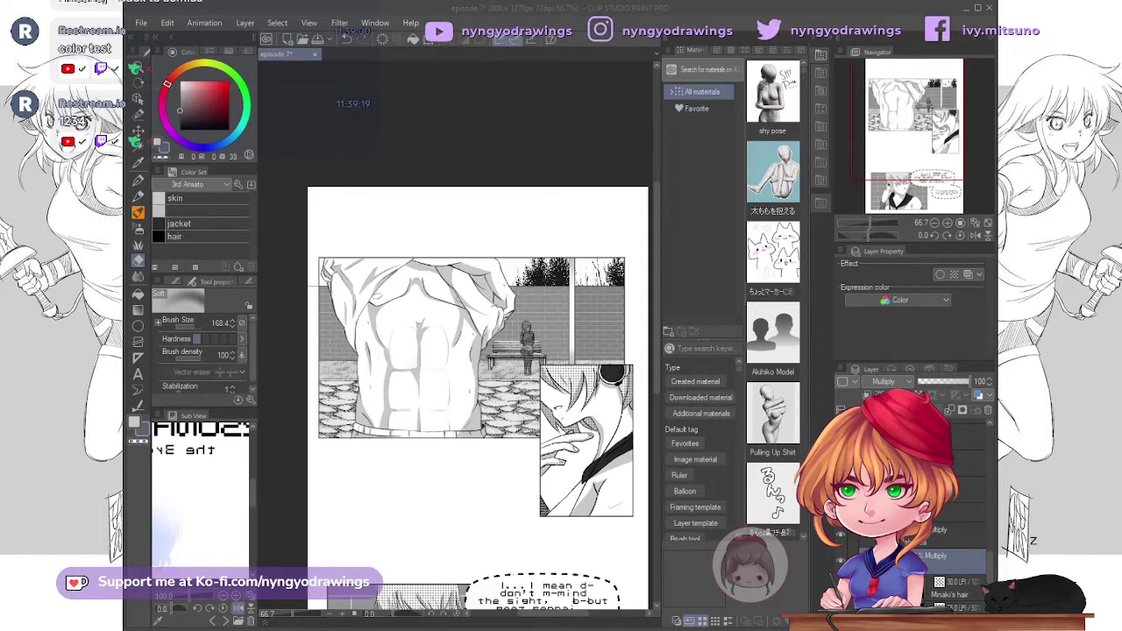
scroll(478, 346, "down", 2)
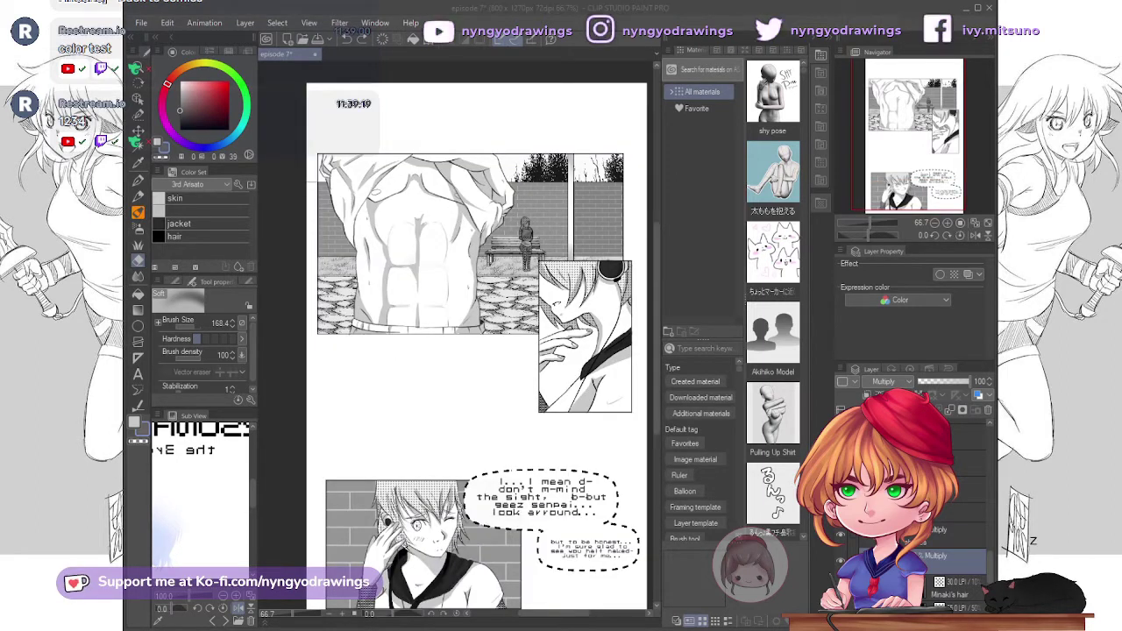
left_click(695, 174)
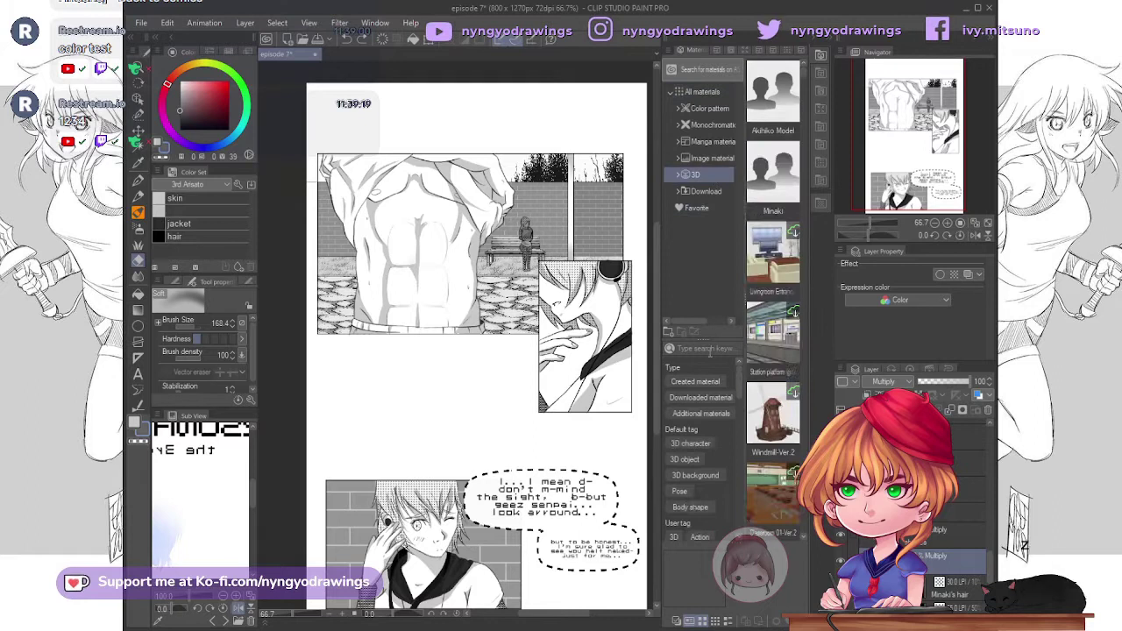
left_click_drag(773, 170, 459, 350)
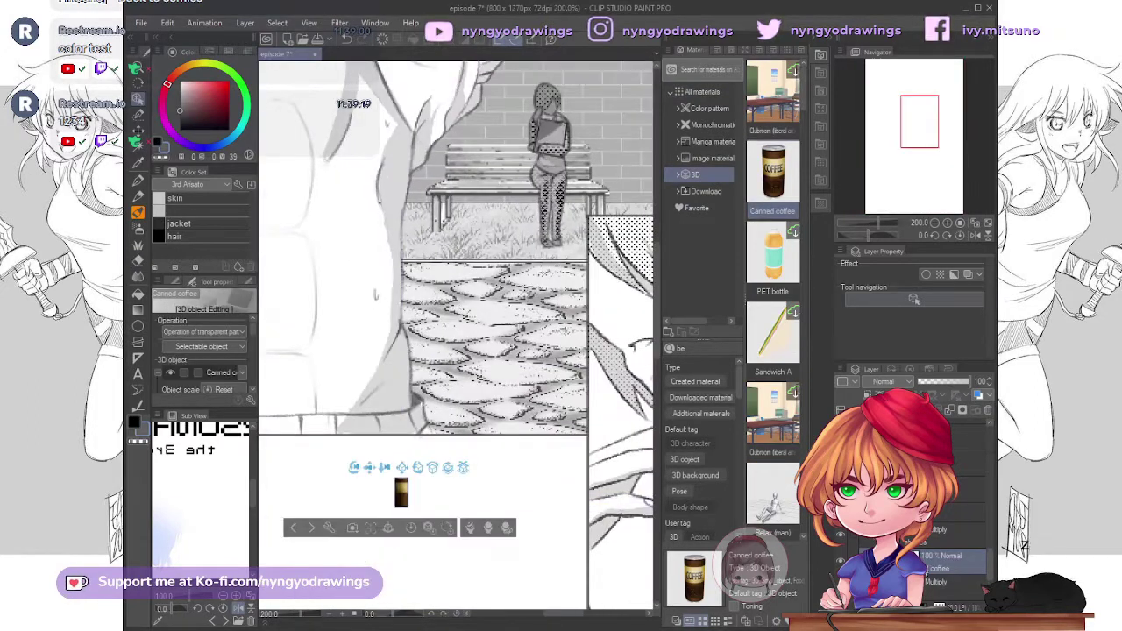
- Set the canned coffee layer's expression color to Gray and scale the can down beside the stone floor
left_click(935, 578)
key("ctrl+plus")
key("ctrl+plus")
key("ctrl+plus")
left_click(944, 559)
left_click(933, 517)
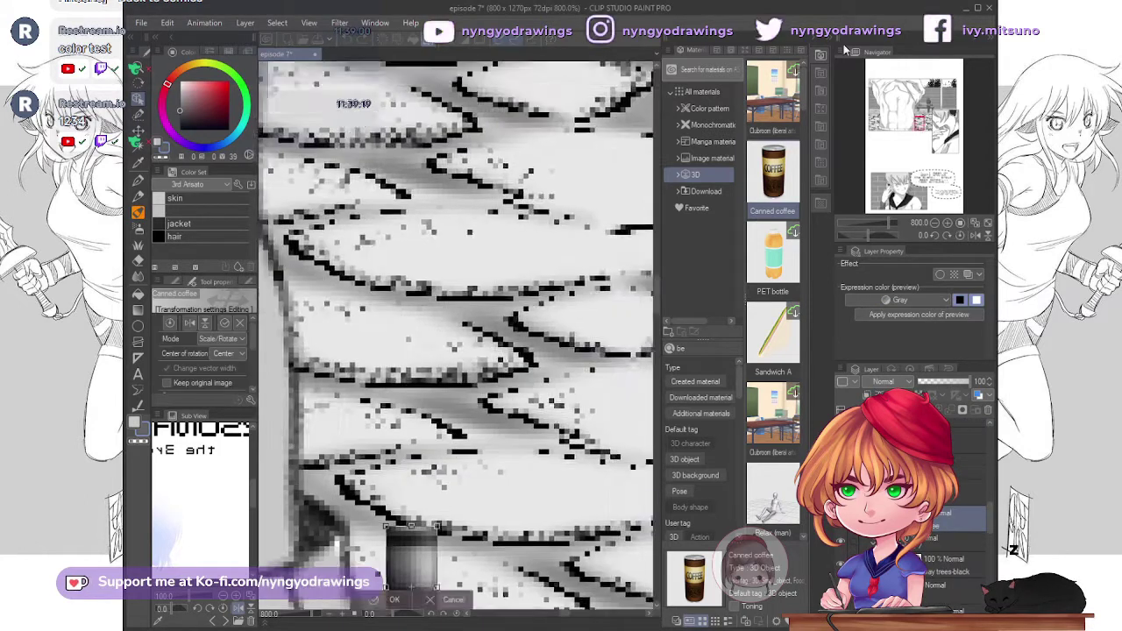
- Place the small can on the bench seat beside the figure and add a copy next to it
key("ctrl+minus")
key("ctrl+t")
key("Return")
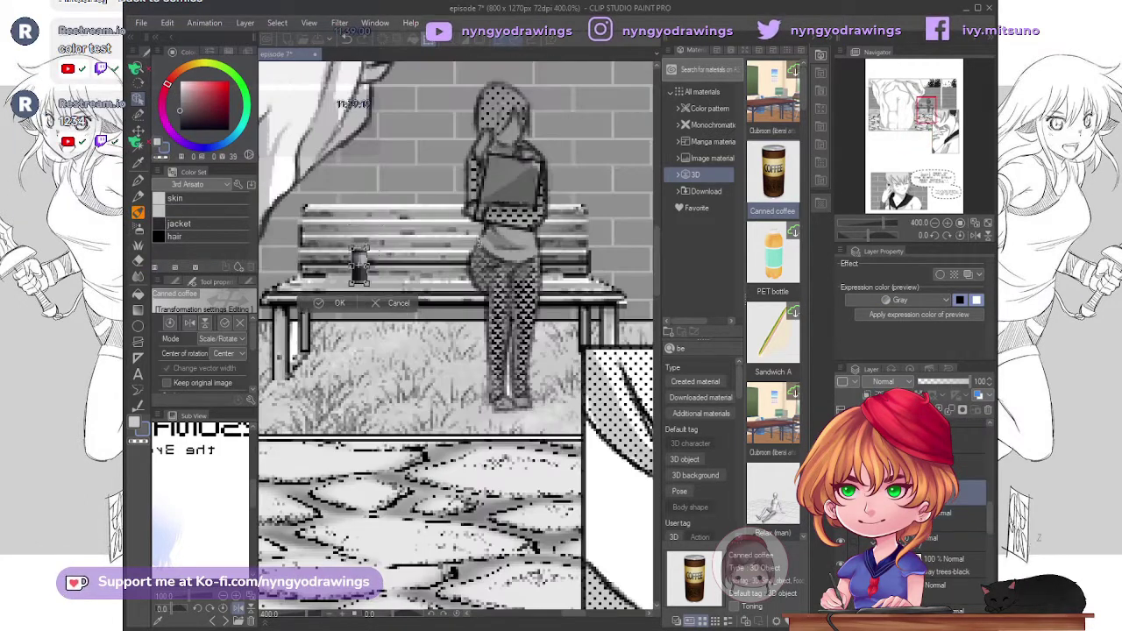
key("ctrl+plus")
- Browse the 3D materials and the full materials library for effects that suit the comic panels
scroll(780, 269, "down", 2)
scroll(779, 269, "down", 5)
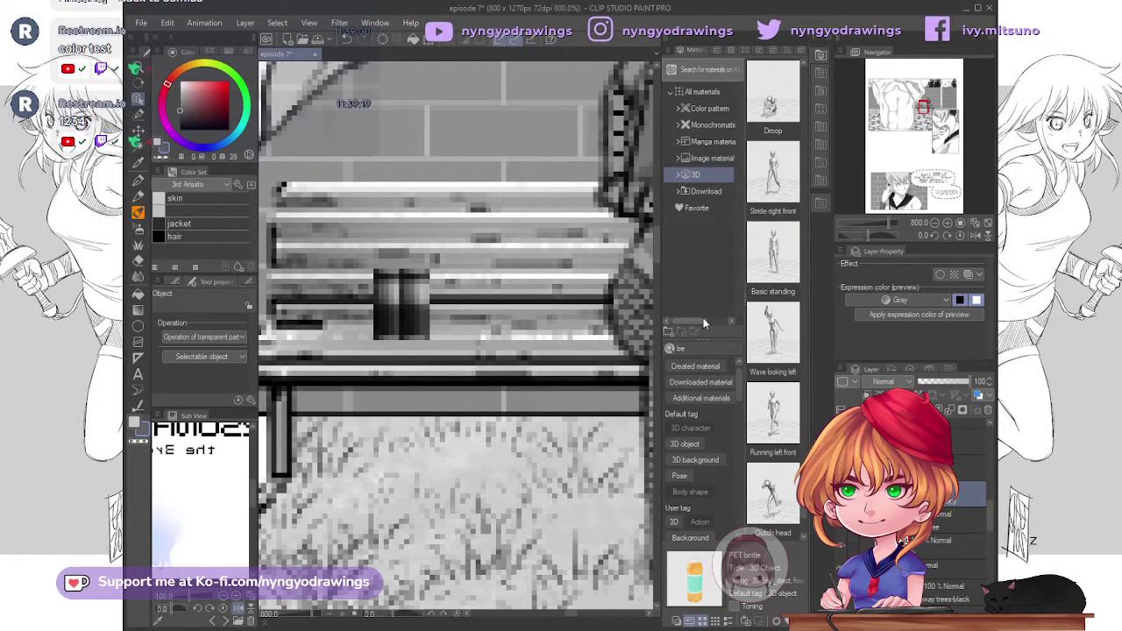
left_click(657, 361)
left_click(714, 91)
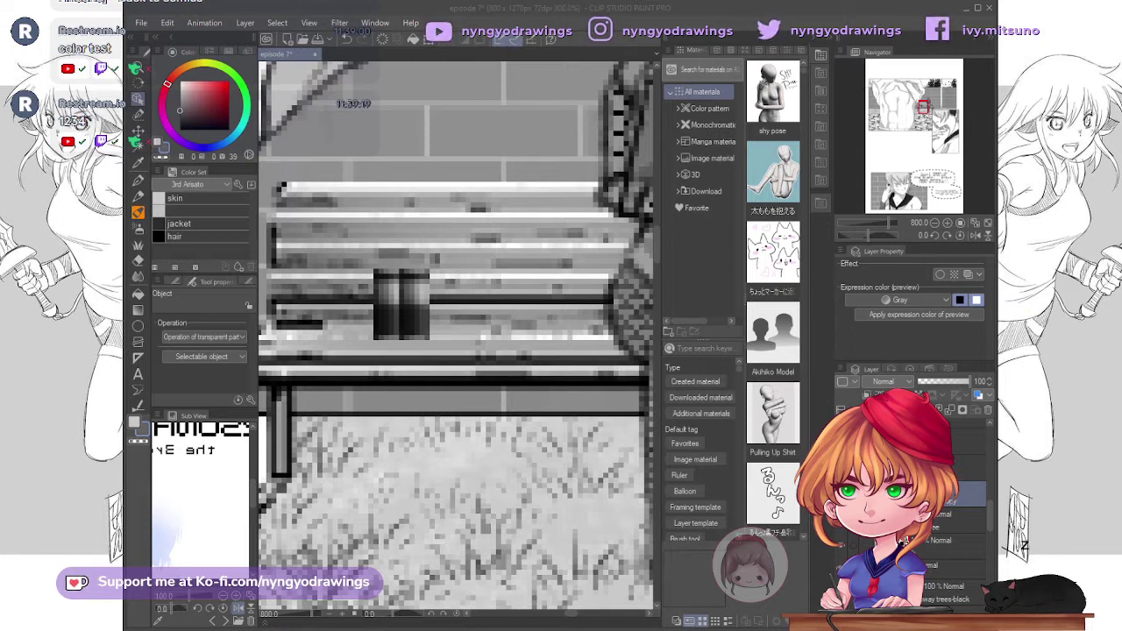
scroll(777, 214, "down", 5)
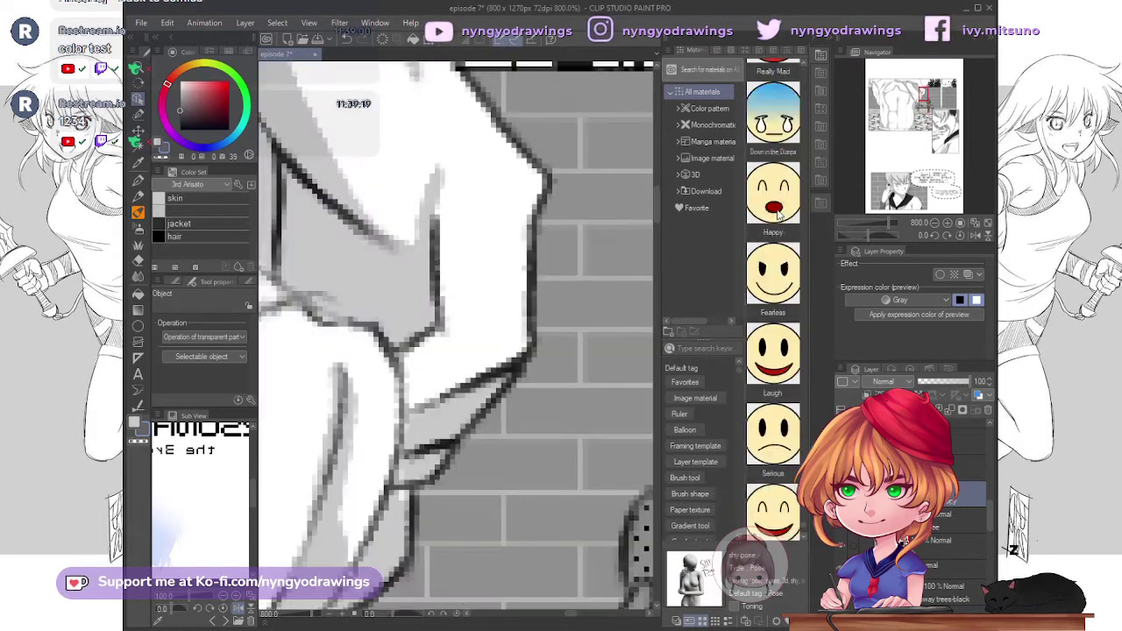
scroll(799, 63, "down", 10)
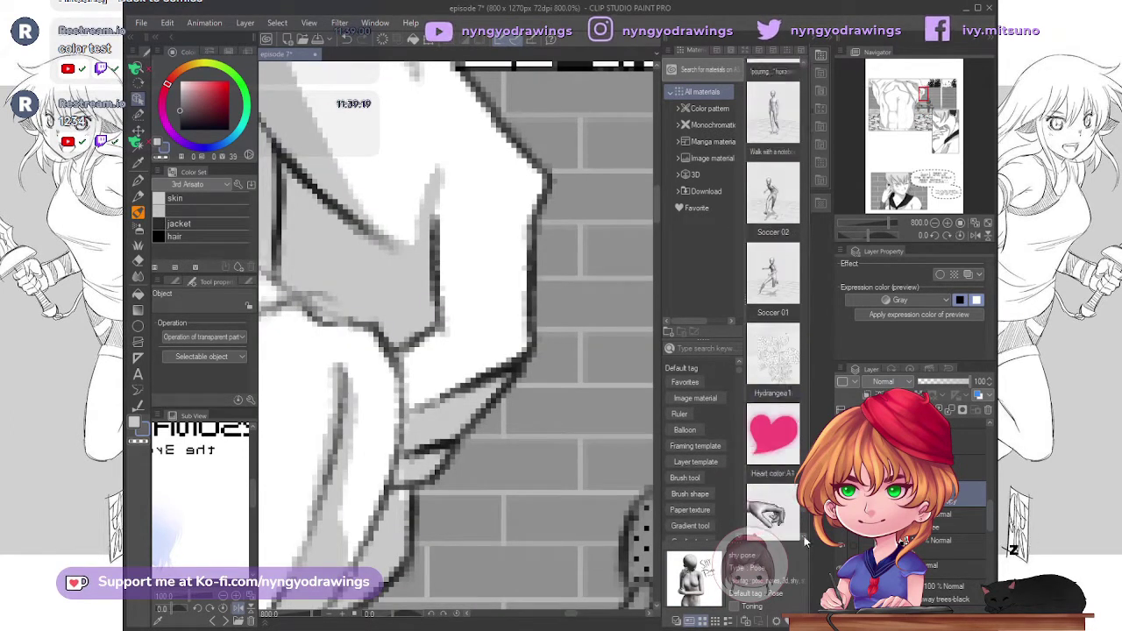
scroll(804, 62, "down", 10)
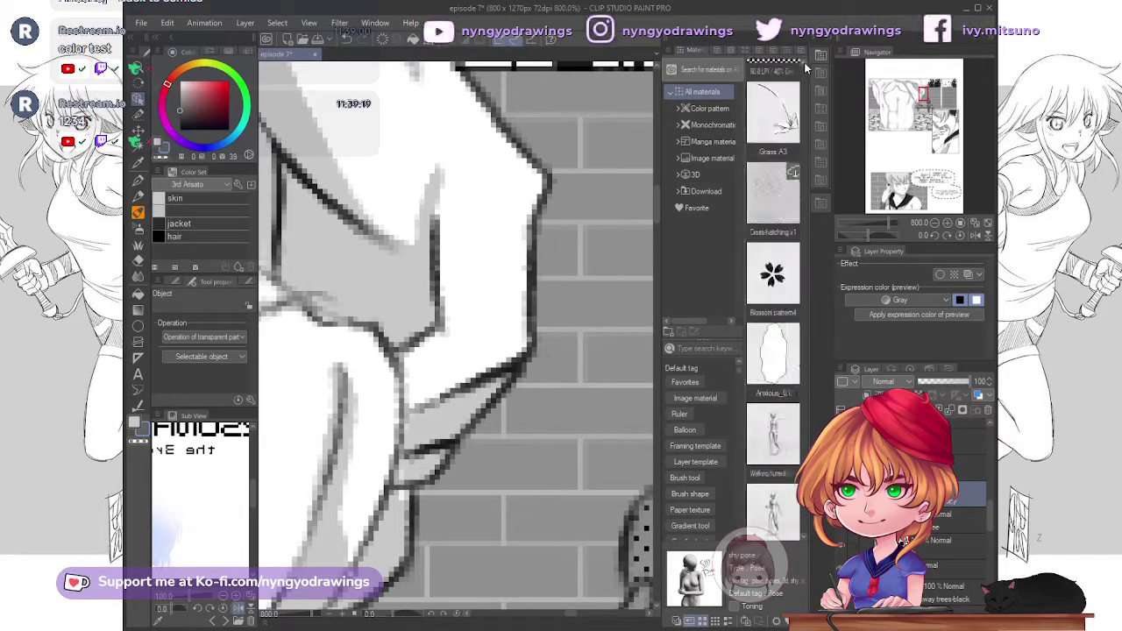
scroll(803, 62, "down", 10)
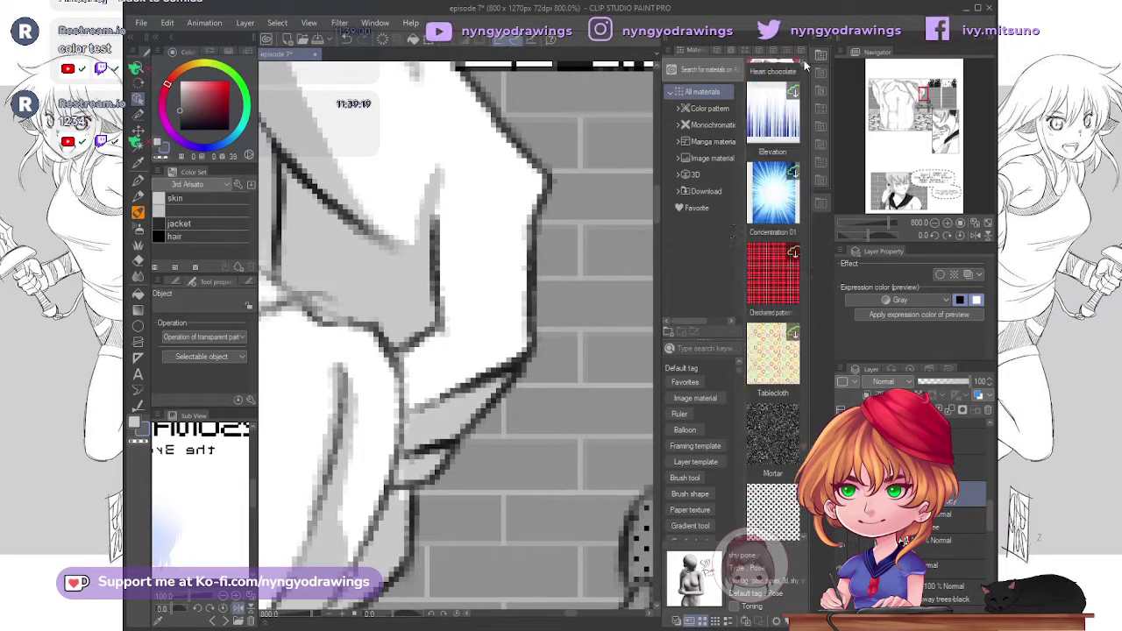
scroll(804, 63, "down", 10)
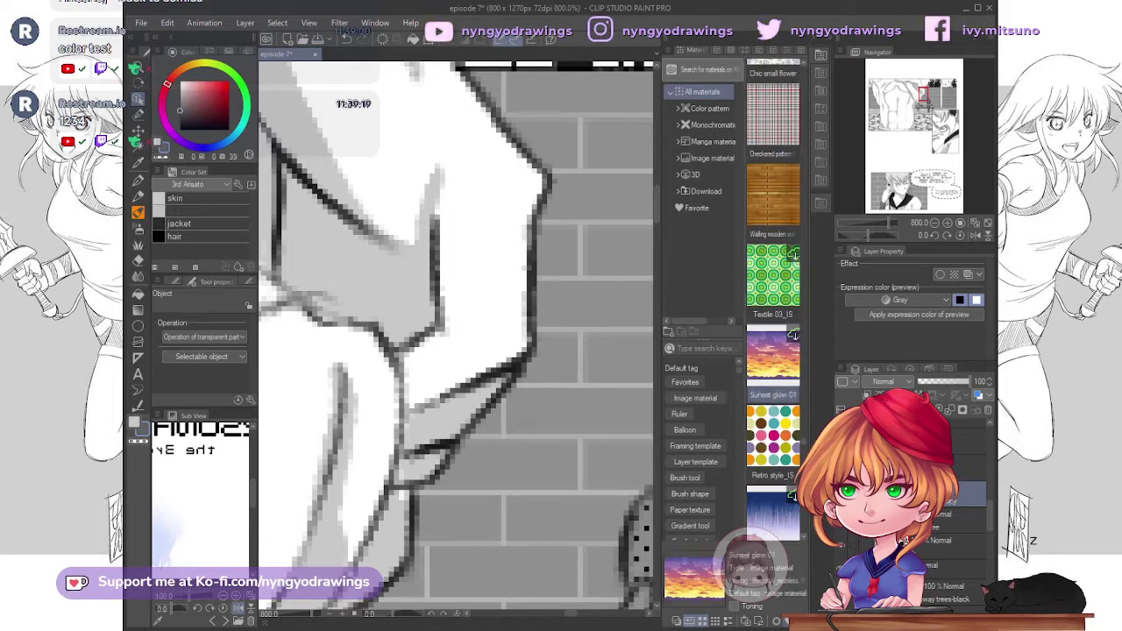
scroll(801, 66, "down", 5)
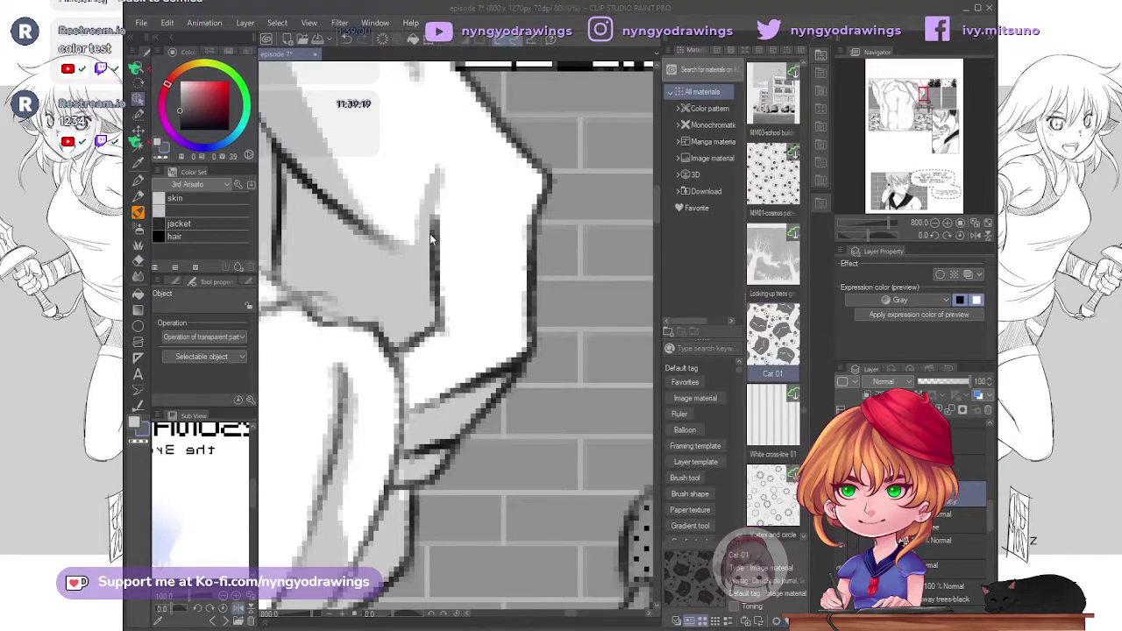
scroll(802, 62, "down", 5)
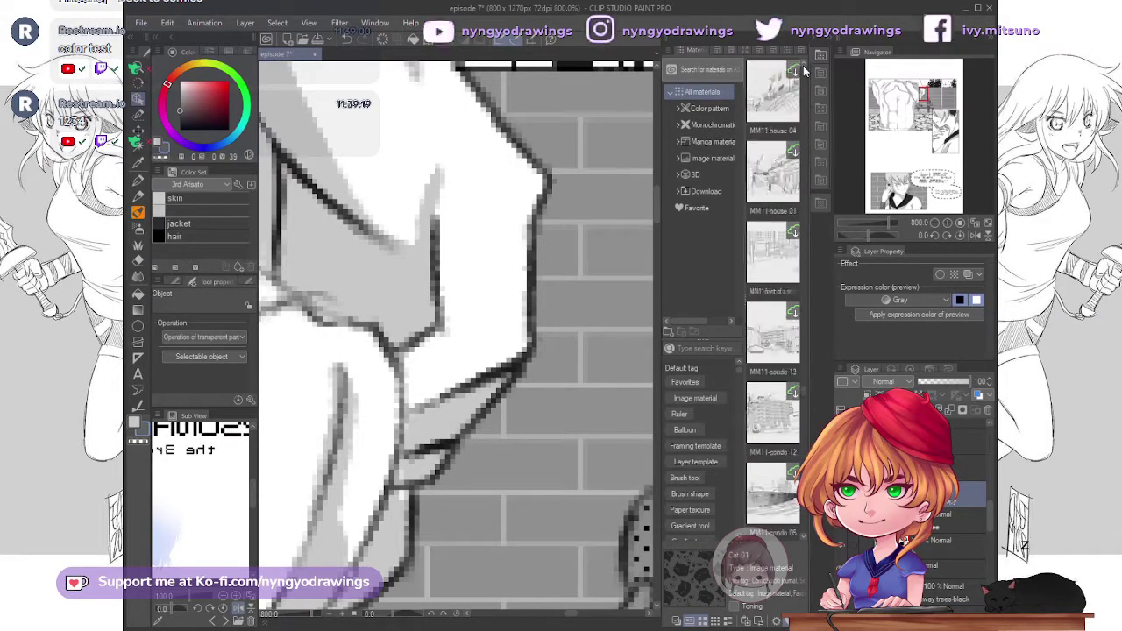
scroll(804, 63, "down", 8)
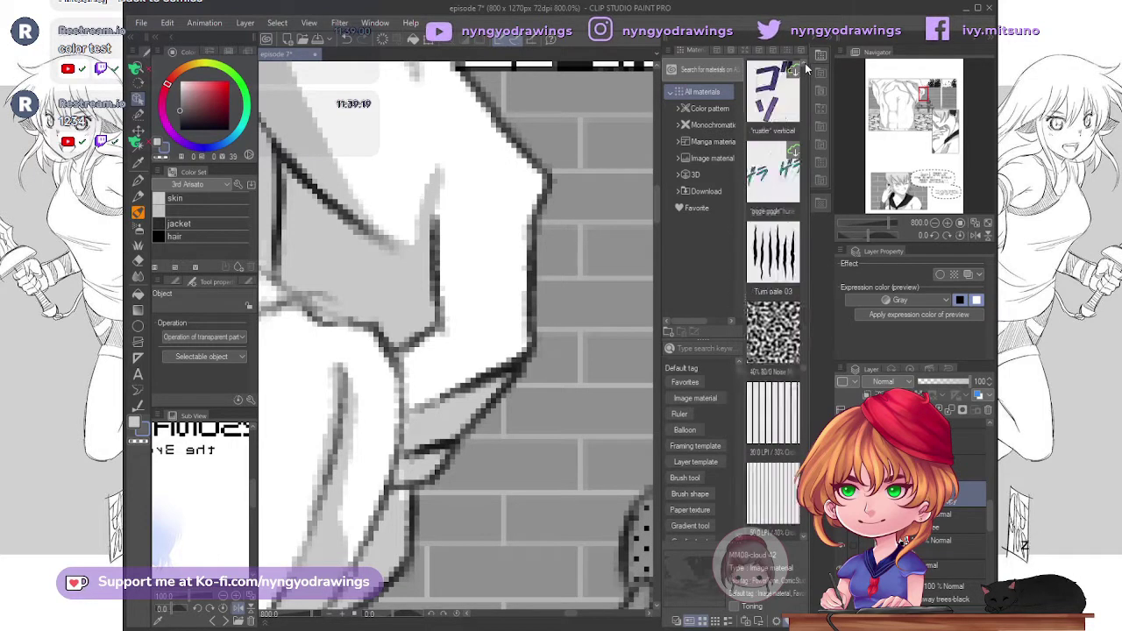
- Place the "blush" horizontal sound effect on the brick wall above the bench figure and reduce its layer opacity to 83
scroll(433, 234, "down", 6)
left_click_drag(773, 175, 457, 113)
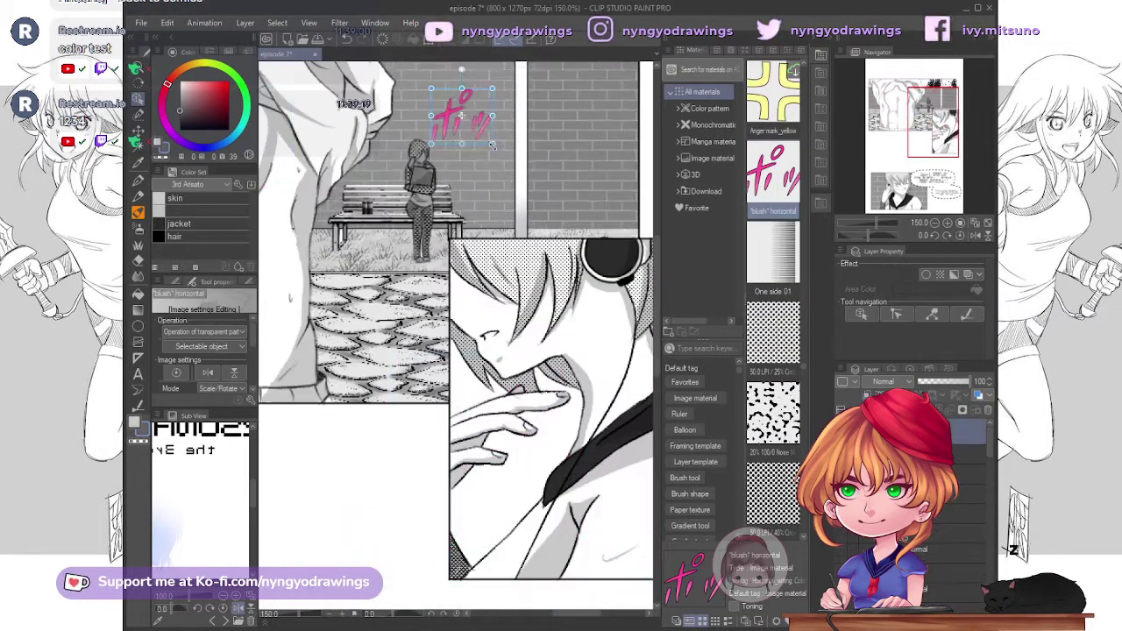
left_click(955, 432)
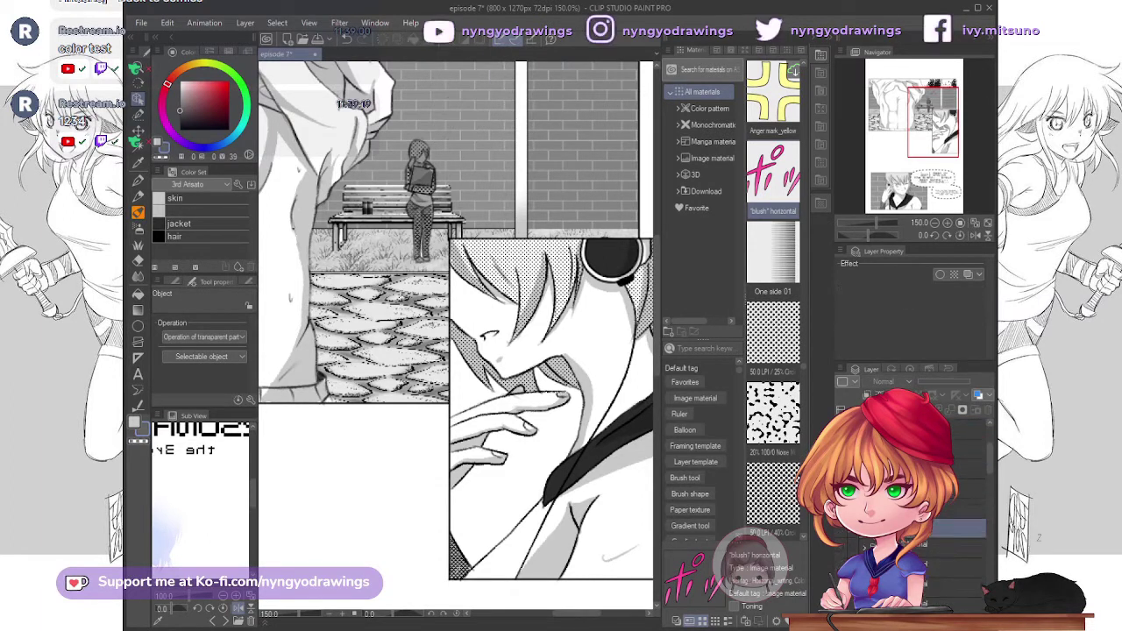
key("ctrl+minus")
key("ctrl+minus")
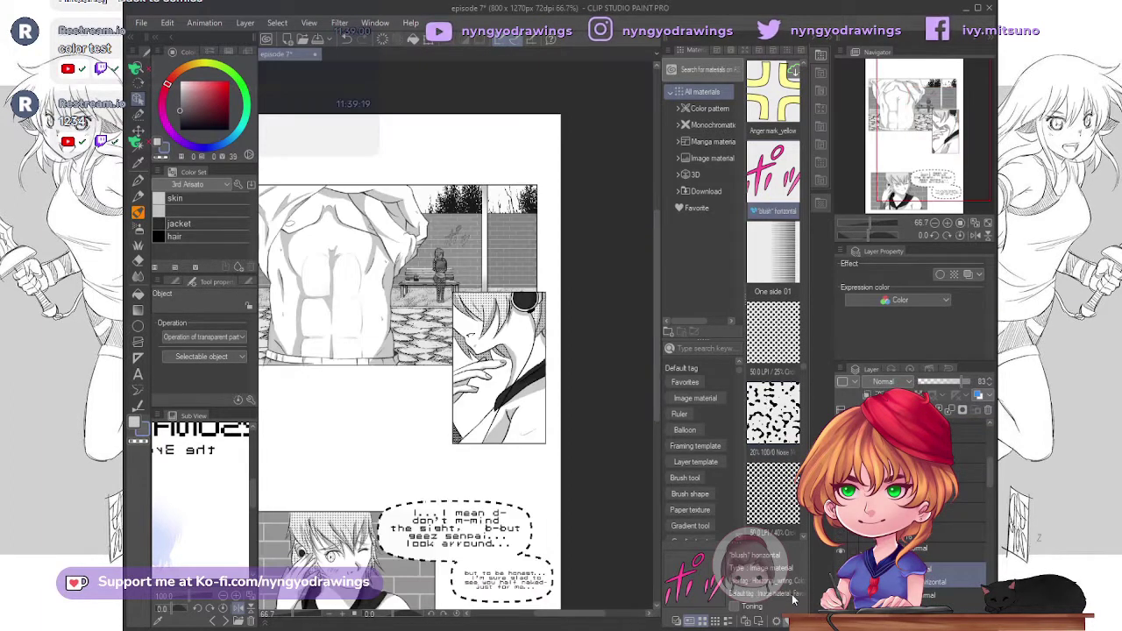
- Place the Blush_red material on the boy's cheek in the lowest panel, scaled down, with Gray expression color and layer opacity 24
scroll(776, 107, "down", 5)
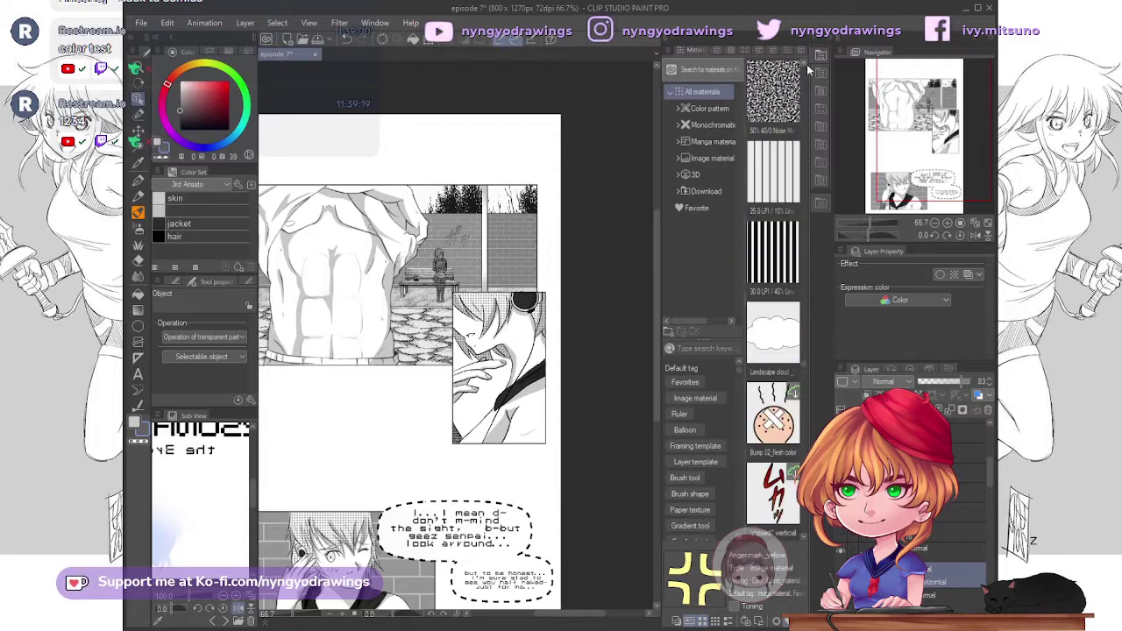
left_click_drag(777, 107, 333, 544)
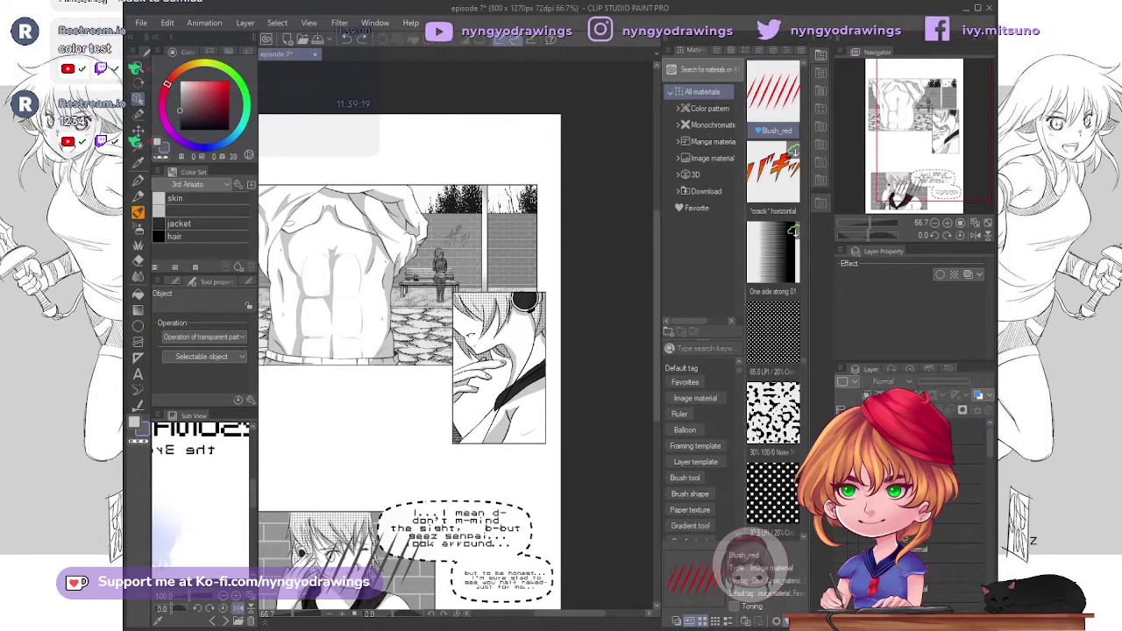
left_click_drag(534, 394, 508, 372)
key("Return")
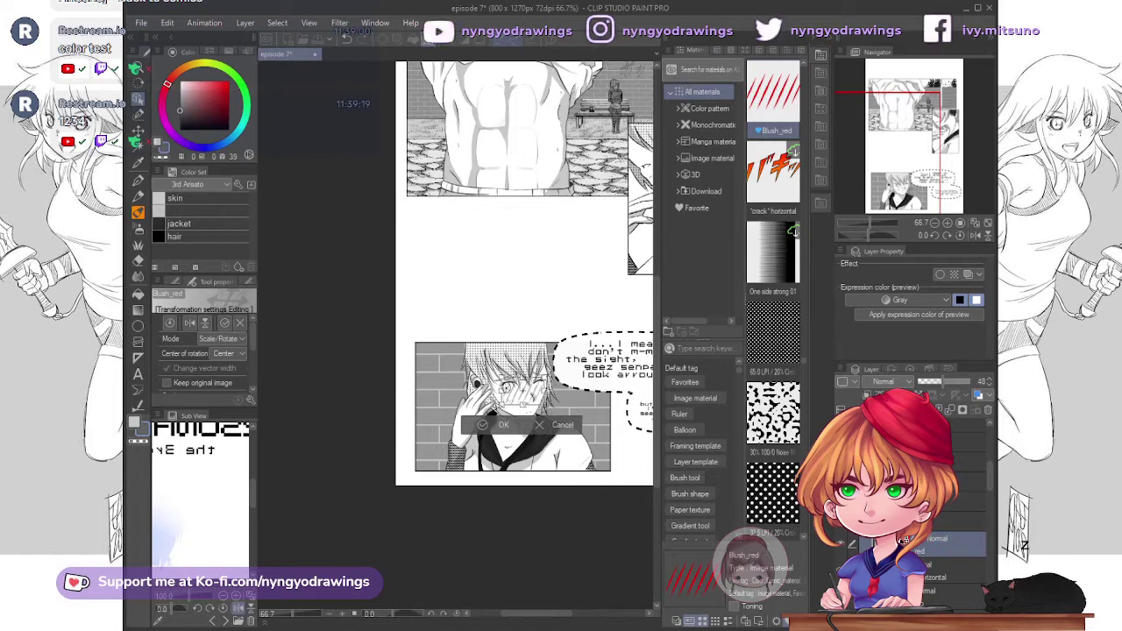
- Browse further through the materials library for sound effects, tones and patterns
scroll(788, 105, "down", 6)
scroll(815, 87, "down", 10)
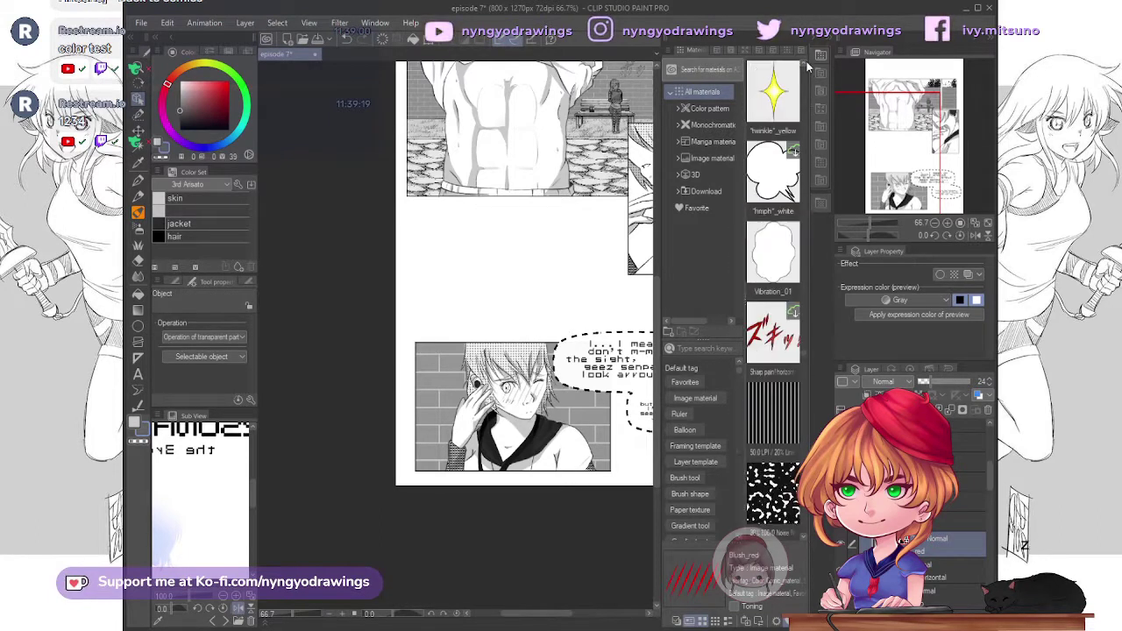
scroll(811, 127, "down", 10)
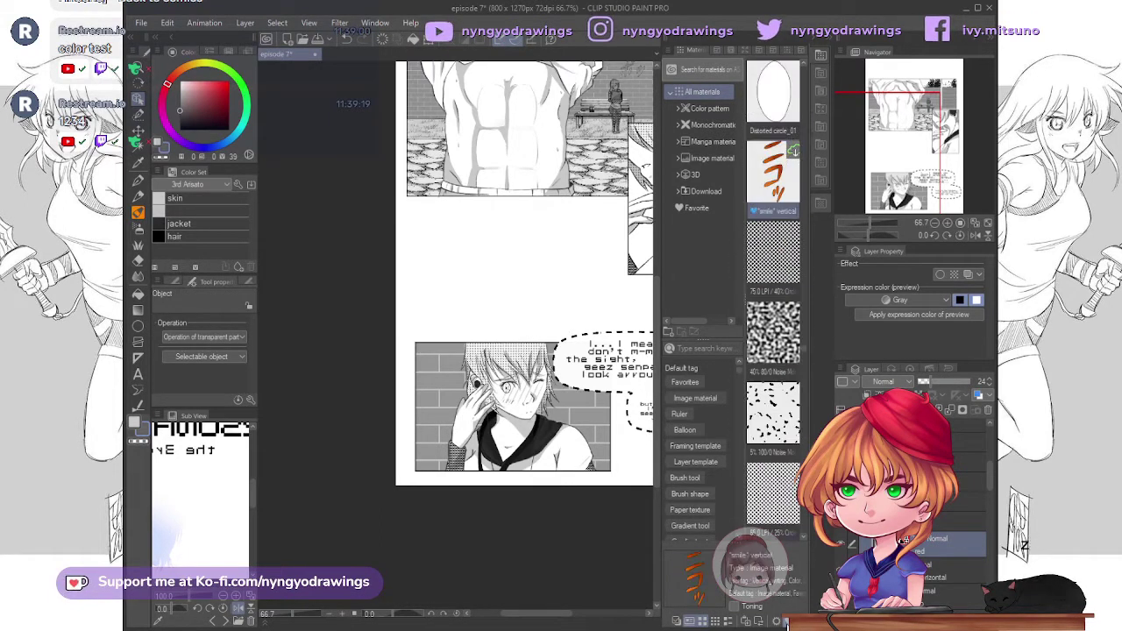
scroll(803, 63, "down", 10)
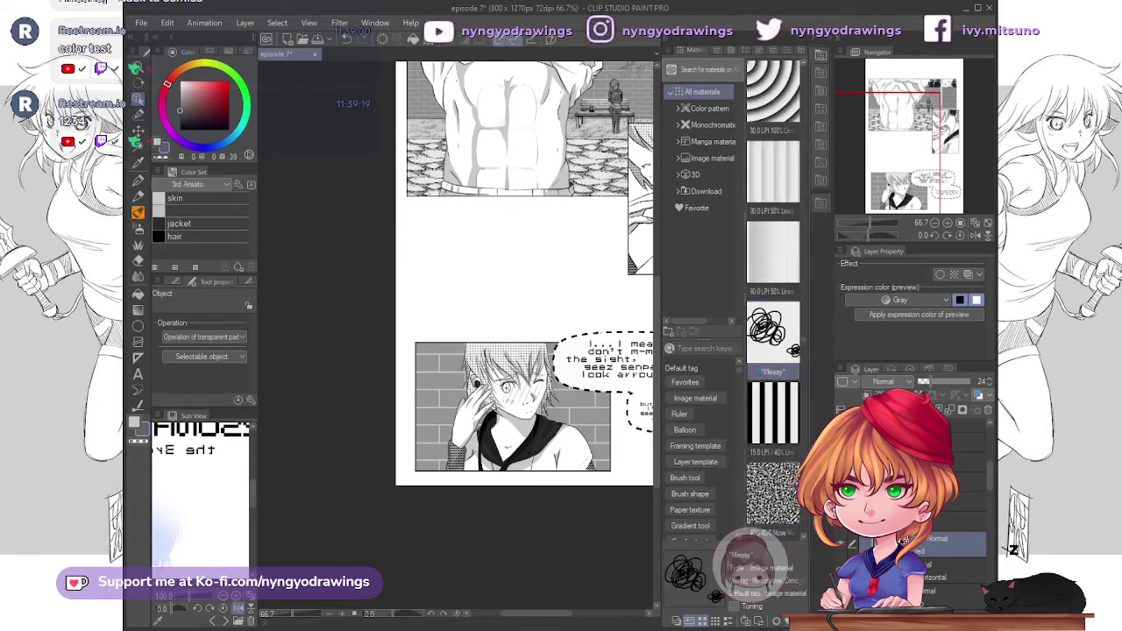
scroll(804, 63, "down", 10)
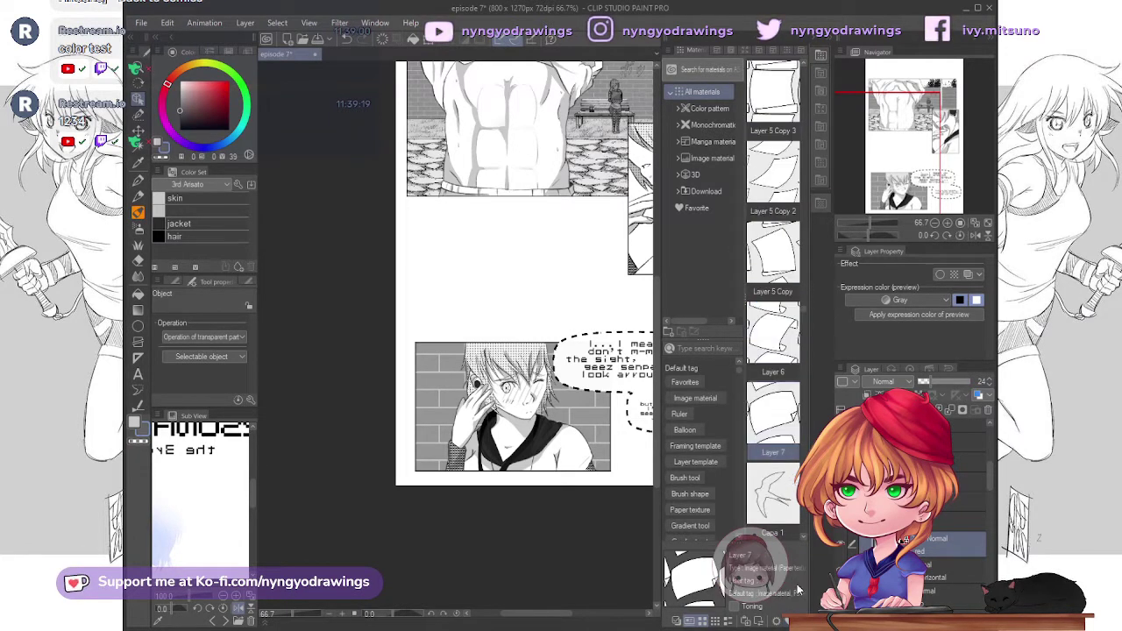
scroll(806, 64, "down", 10)
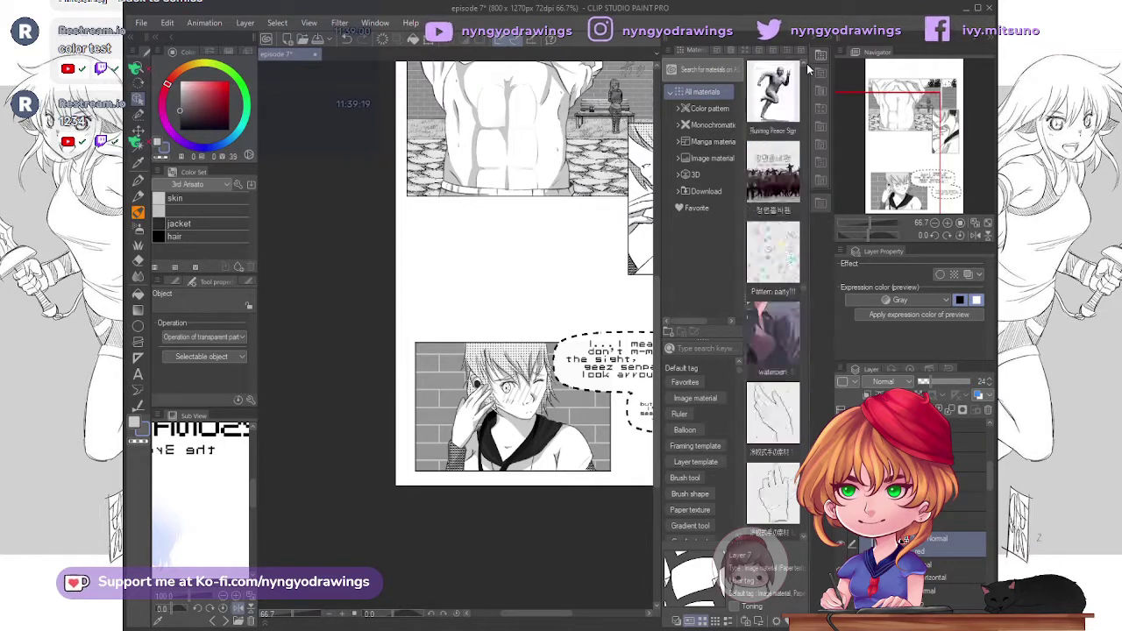
left_click(806, 63)
- Select the blank area around the hand and neck in the close-up panel and paint it with the gray "soft" pentagonal decoration brush
key("ctrl+plus")
key("ctrl+plus")
key("ctrl+plus")
key("g")
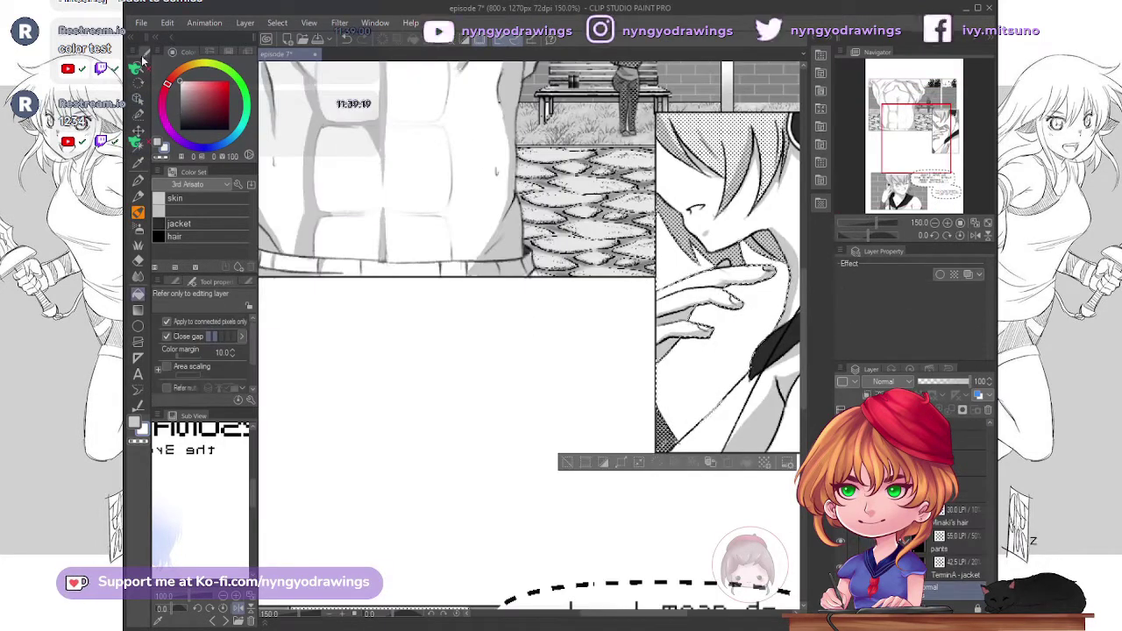
left_click(806, 64)
key("b")
key("b")
key("ctrl+minus")
key("ctrl+minus")
key("ctrl+minus")
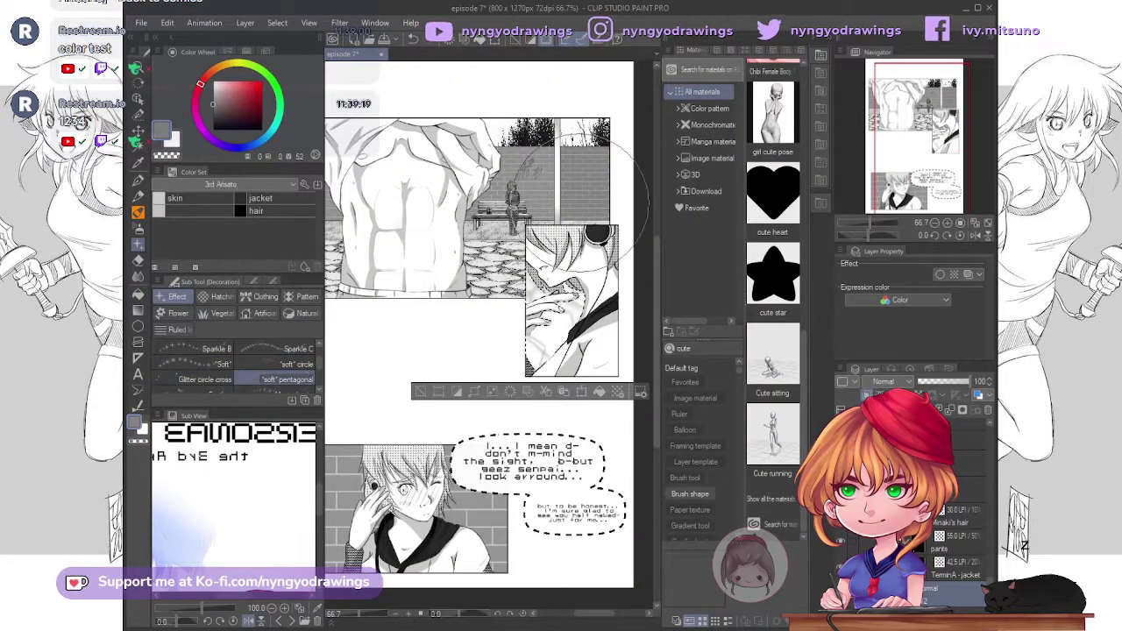
- Clear the "cute" material search and place a small Bento Box 3D model on the bench between the cans and the figure
left_click(738, 348)
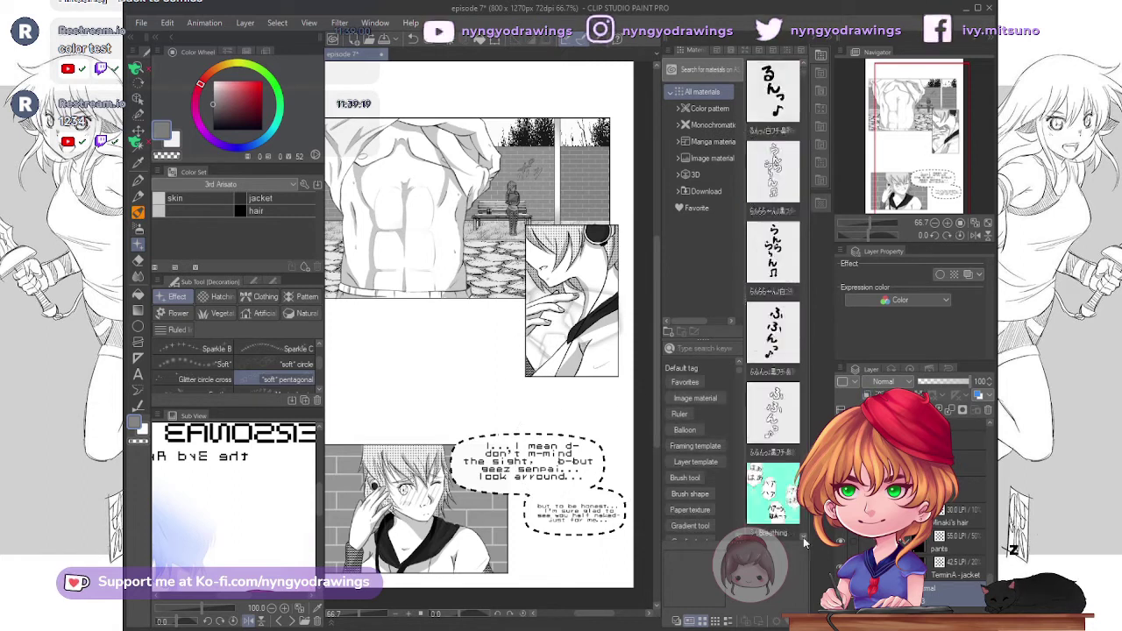
key("o")
key("ctrl+plus")
key("ctrl+plus")
key("ctrl+plus")
key("ctrl+plus")
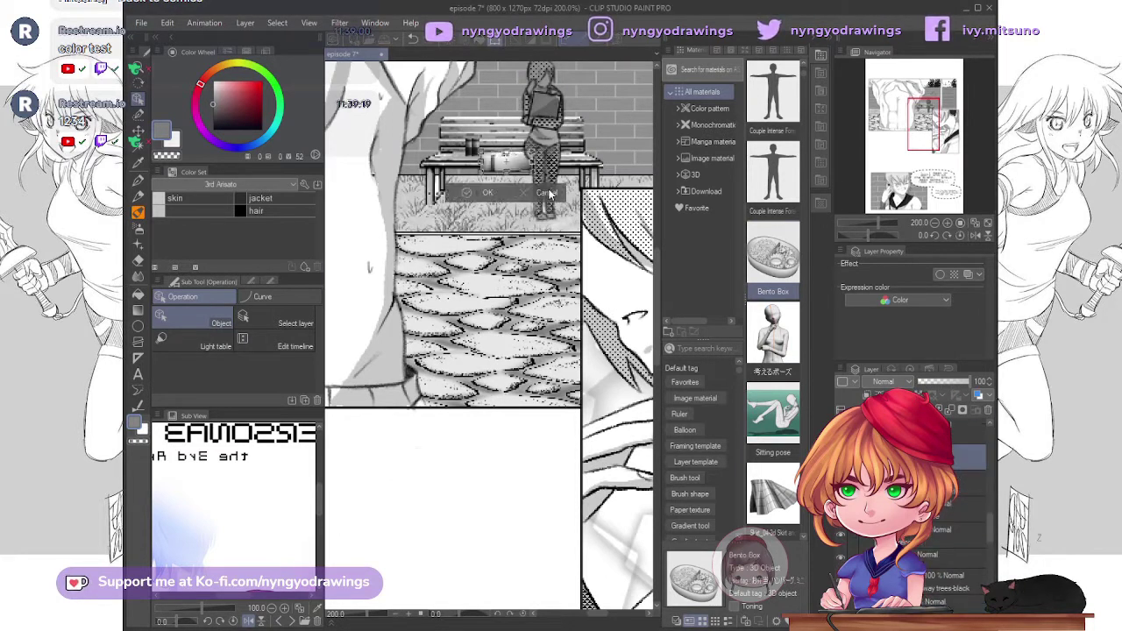
key("ctrl+plus")
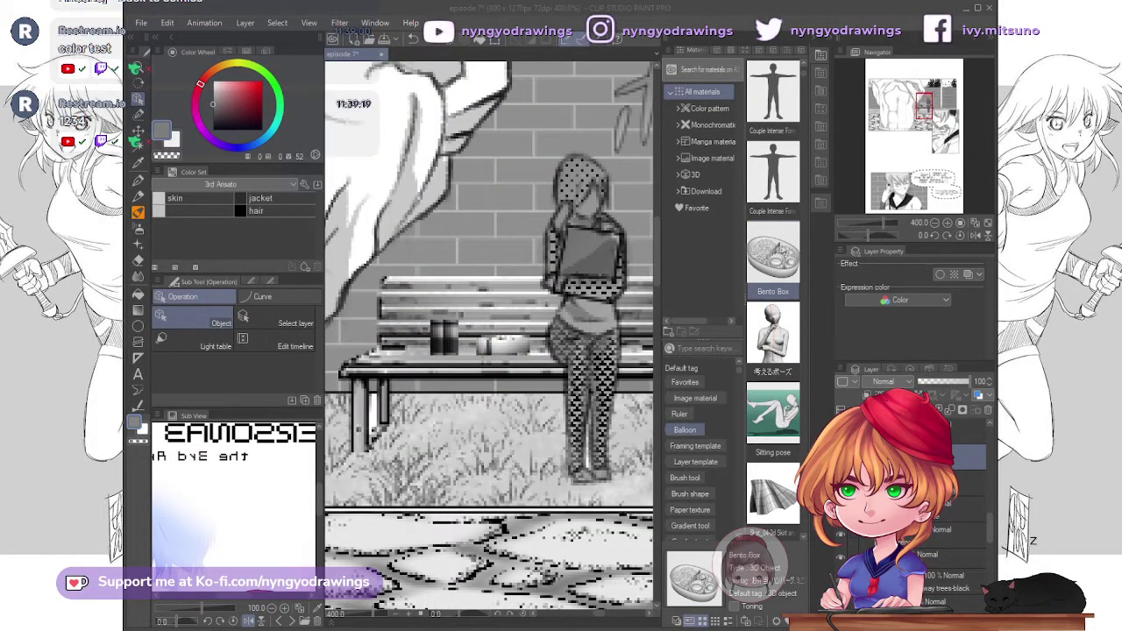
- Add a Default_01 speech balloon from the manga materials in the gap below the wide panel, beside the close-up panel
key("ctrl+minus")
key("ctrl+minus")
key("ctrl+minus")
left_click(711, 141)
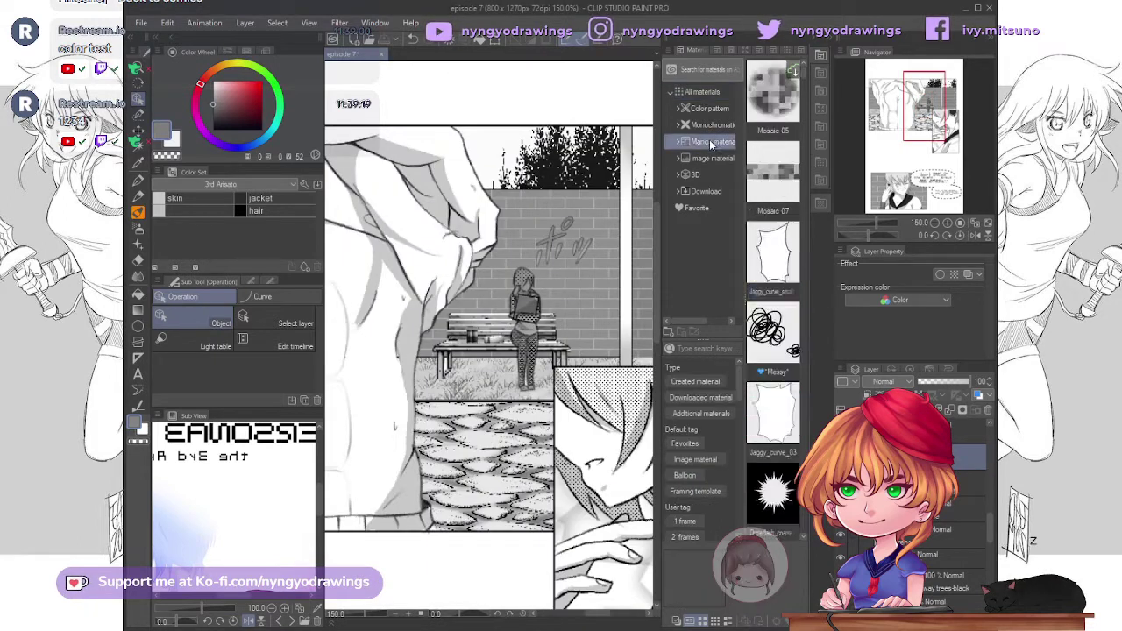
left_click_drag(772, 412, 496, 470)
key("ctrl+minus")
key("ctrl+minus")
key("ctrl+minus")
left_click_drag(600, 502, 530, 377)
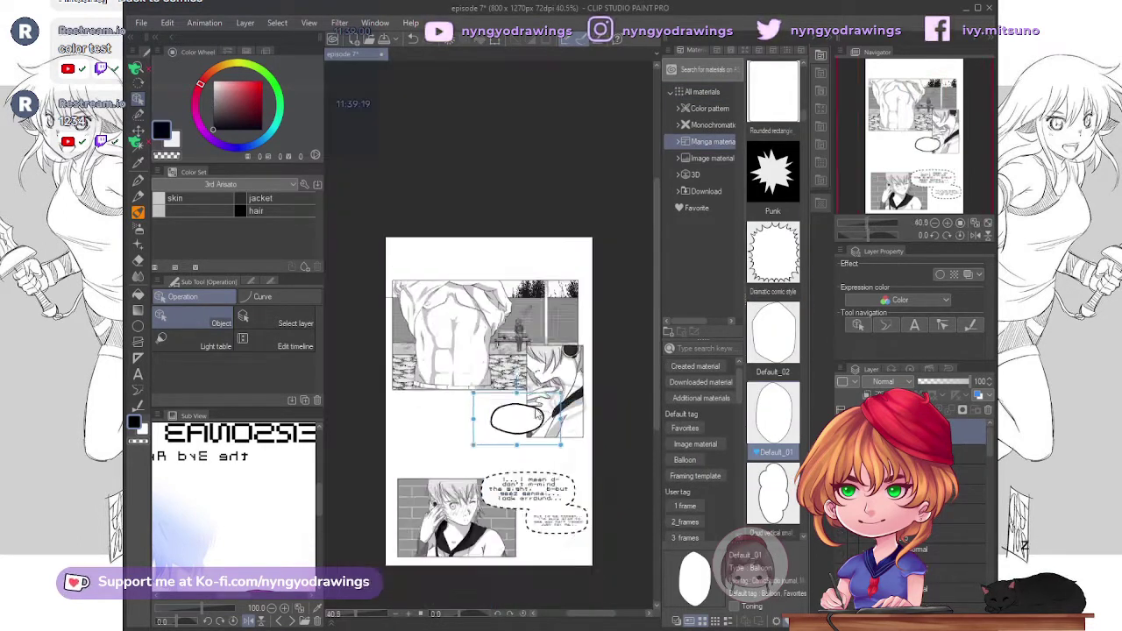
- Add the text "S-senpai... ?" to the new balloon in the Megaten 20XX font
key("t")
key("ctrl+plus")
key("ctrl+plus")
key("ctrl+plus")
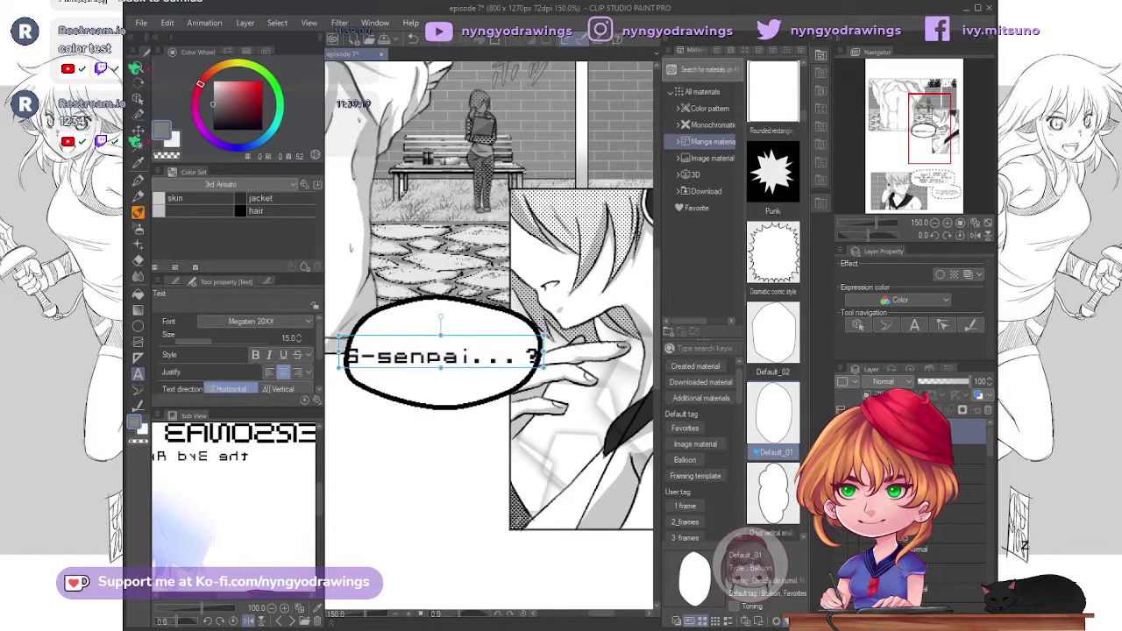
key("o")
key("ctrl+minus")
key("ctrl+minus")
key("ctrl+minus")
- Ink the knuckle and finger lines of the raised fist with the G-pen over the rough sketch
key("ctrl+plus")
key("ctrl+plus")
key("ctrl+plus")
key("ctrl+plus")
key("ctrl+plus")
key("ctrl+plus")
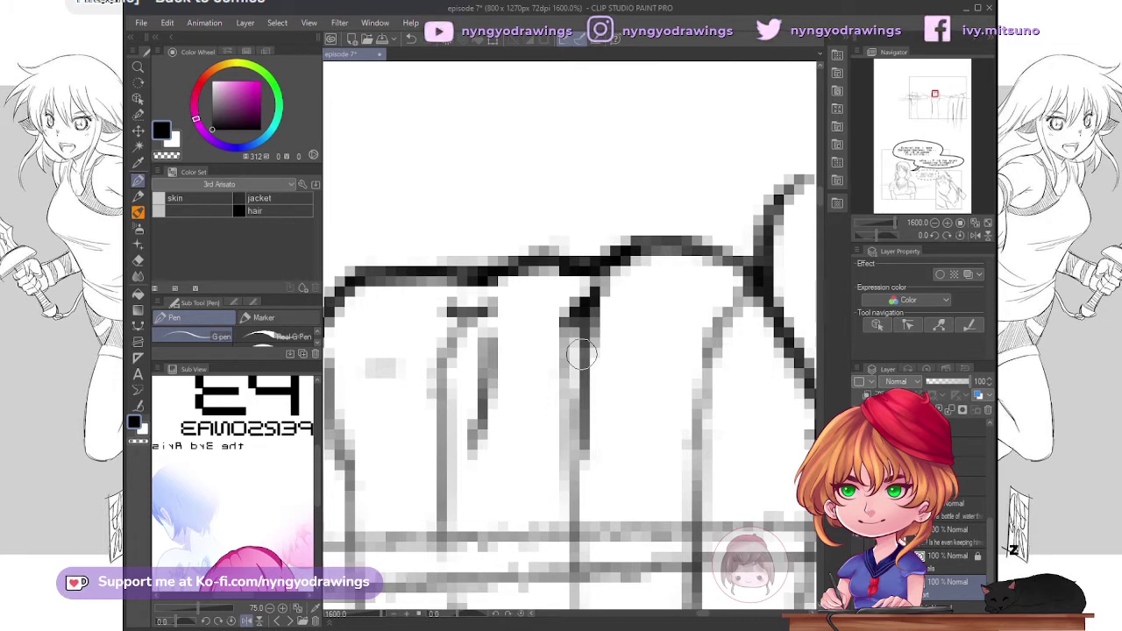
left_click_drag(580, 353, 563, 138)
scroll(563, 138, "down", 5)
scroll(592, 286, "up", 3)
left_click_drag(591, 287, 745, 263)
scroll(466, 476, "down", 4)
- Select the duplicated, mirrored forearm and position it at the panel's left border, opposite the original arm
scroll(465, 475, "up", 5)
scroll(608, 291, "down", 3)
mouse_move(548, 517)
left_mouse_down()
mouse_move(570, 412)
mouse_move(645, 318)
mouse_move(523, 411)
left_mouse_up()
scroll(523, 411, "down", 6)
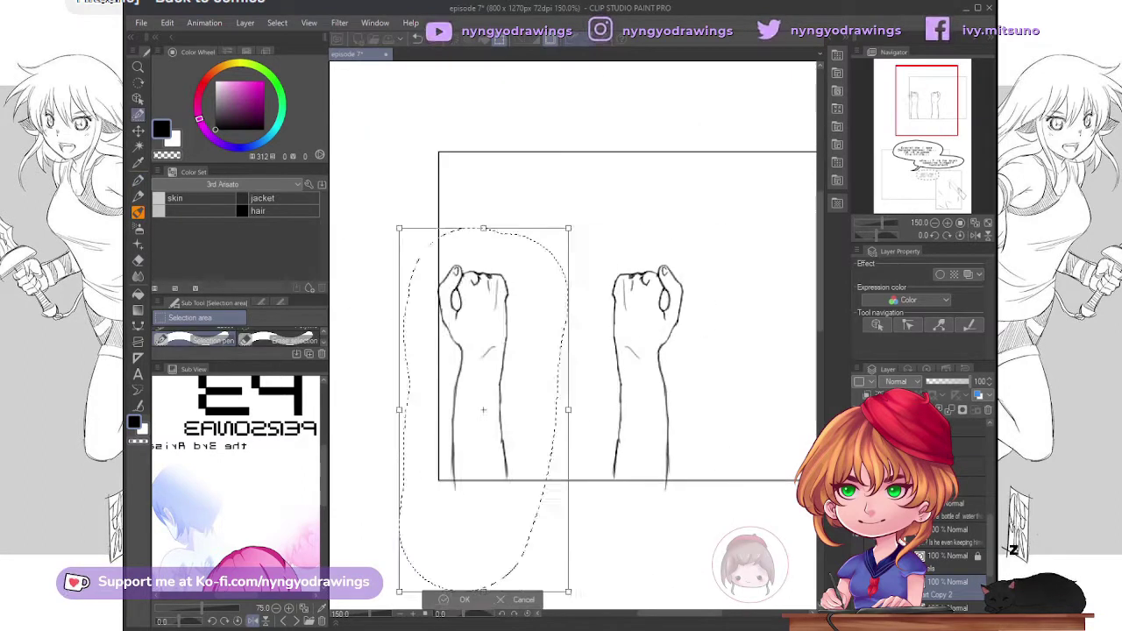
key("Return")
- Trim the left arm's lines outside the panel border with the Vector eraser and touch up its outline with the G-pen
key("e")
scroll(461, 280, "up", 5)
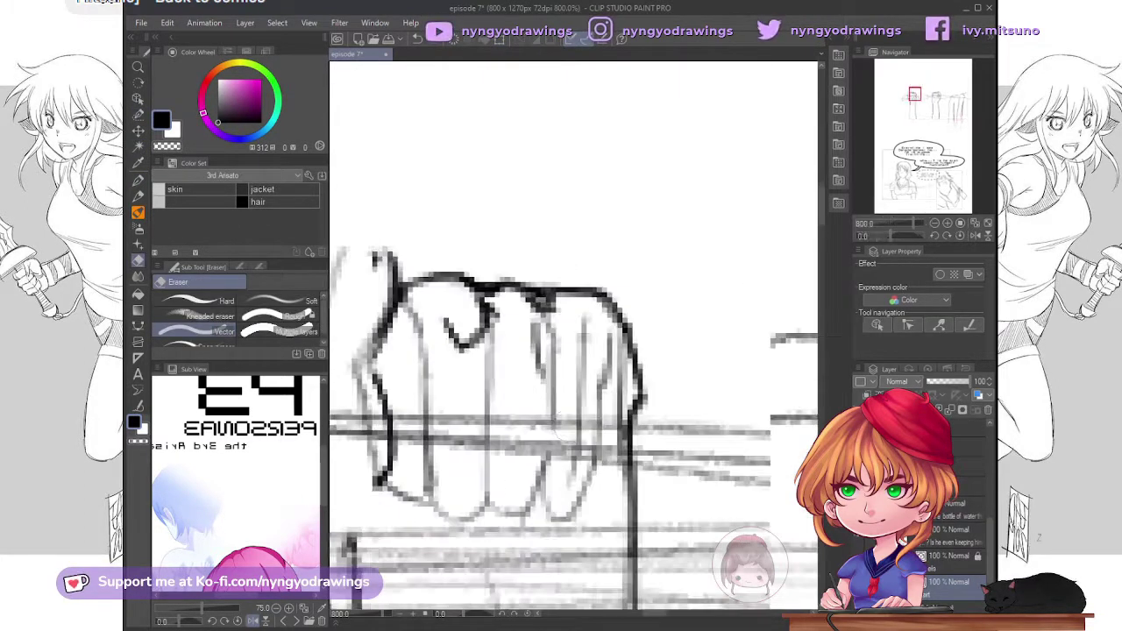
key("p")
left_click_drag(605, 605, 604, 149)
left_click_drag(610, 516, 500, 515)
scroll(565, 274, "down", 3)
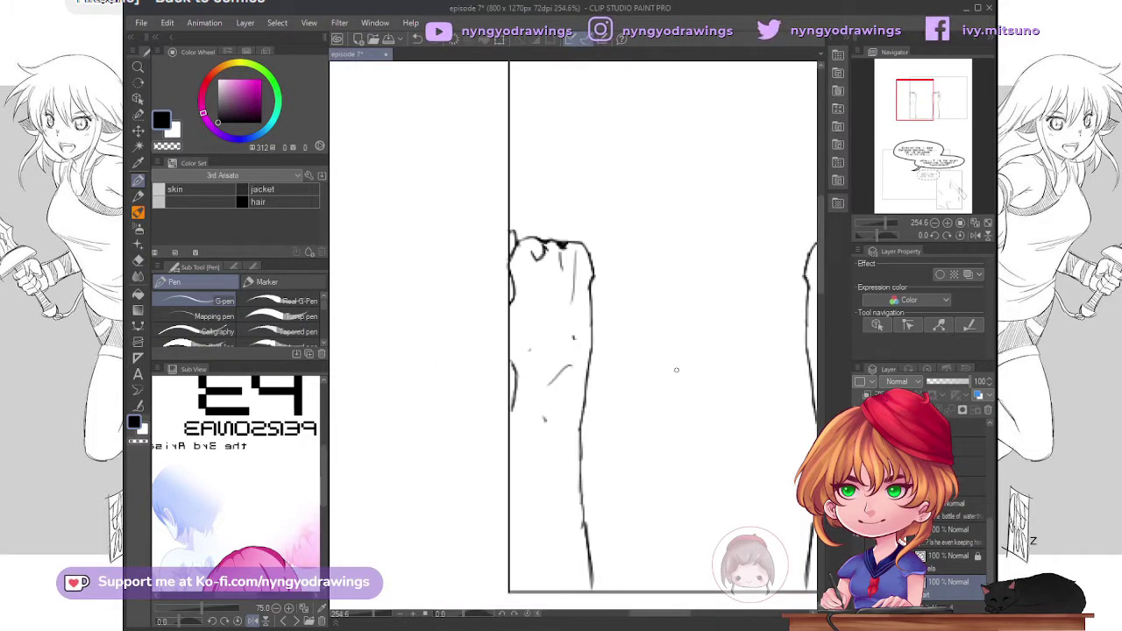
- Draw the horizontal bar across the top panel with the Polyline tool and erase its overlaps with the fists using the Vector eraser
left_click(210, 332)
scroll(601, 305, "down", 2)
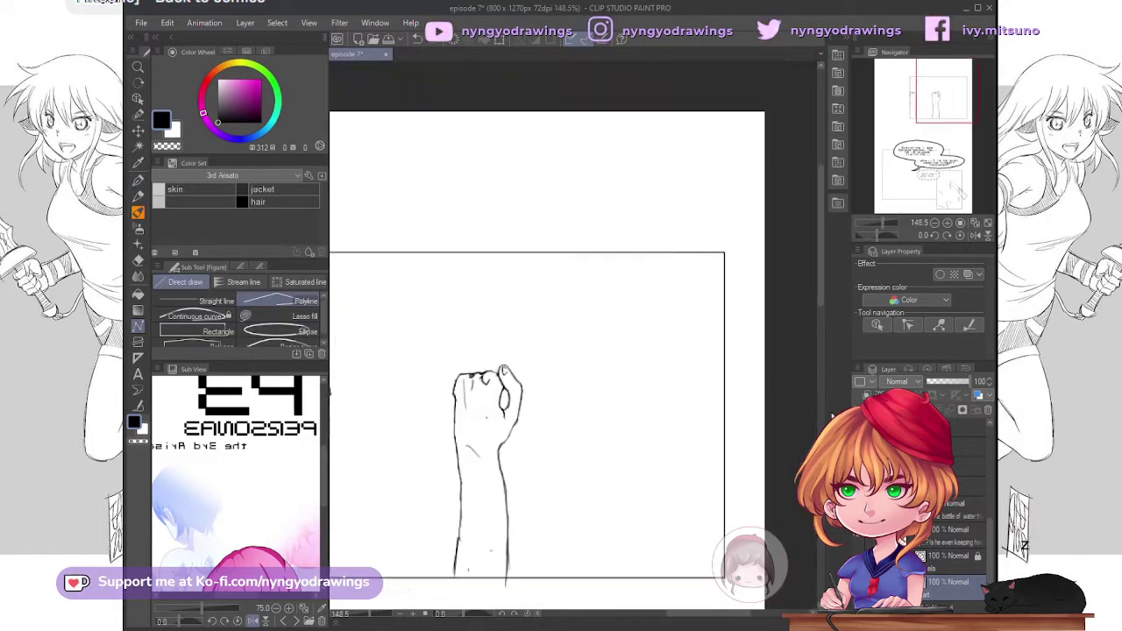
scroll(439, 385, "up", 2)
scroll(440, 386, "down", 2)
scroll(409, 493, "up", 2)
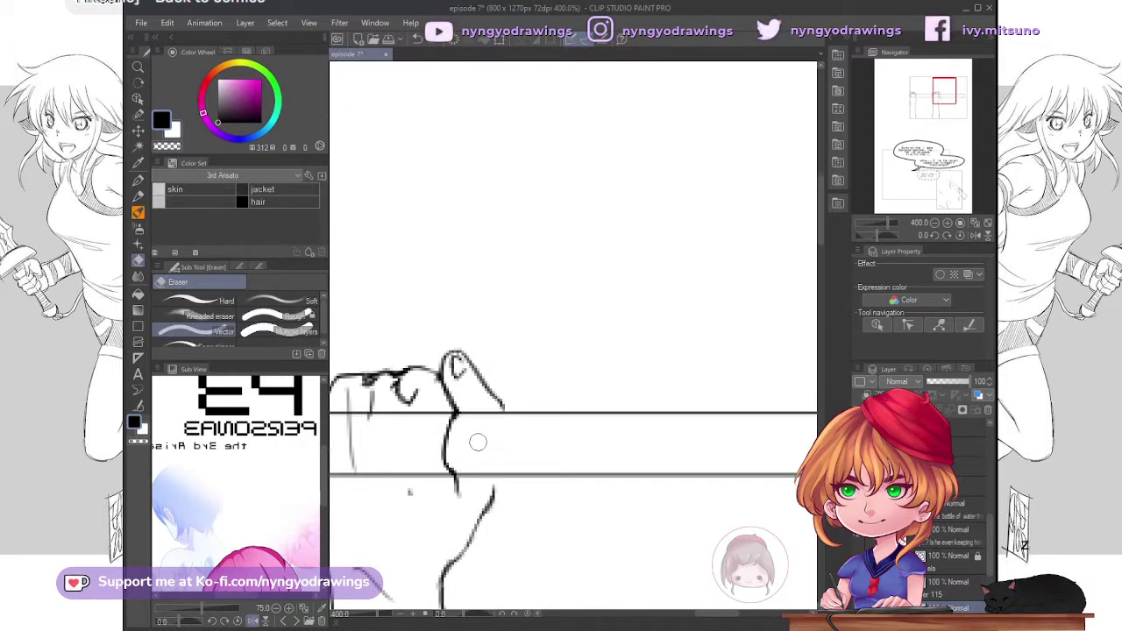
scroll(478, 442, "down", 2)
scroll(451, 583, "up", 2)
scroll(544, 622, "down", 2)
scroll(543, 622, "up", 4)
- Ink the cloth draped over the bar at the top panel's right end with the G-pen and select its lower part
key("p")
scroll(563, 481, "down", 4)
scroll(599, 220, "up", 5)
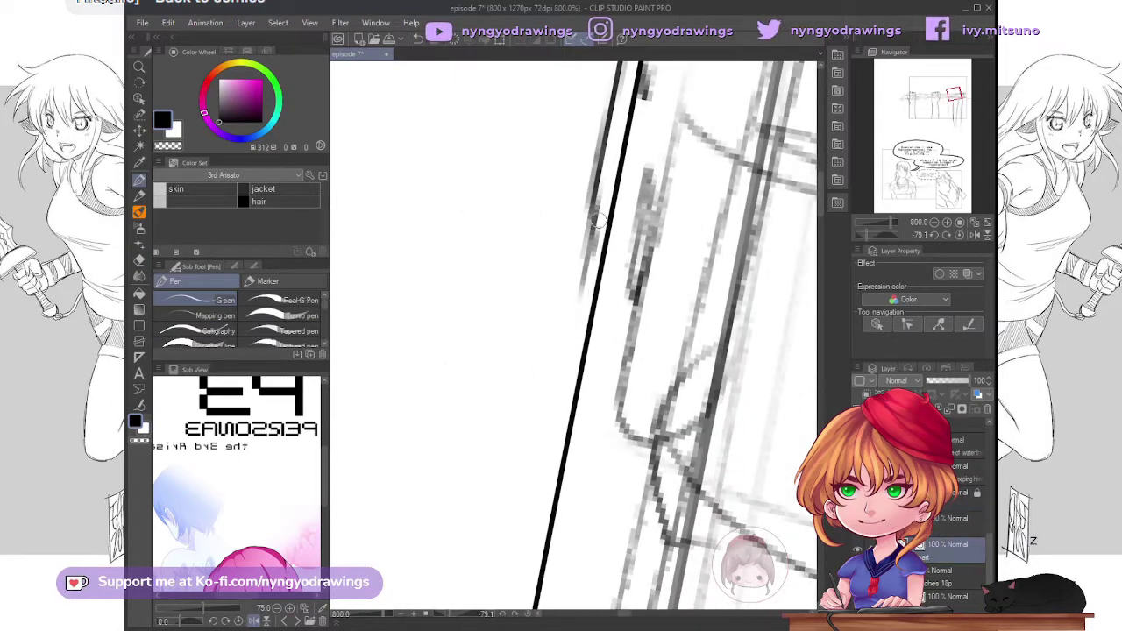
scroll(636, 342, "down", 3)
scroll(648, 495, "down", 3)
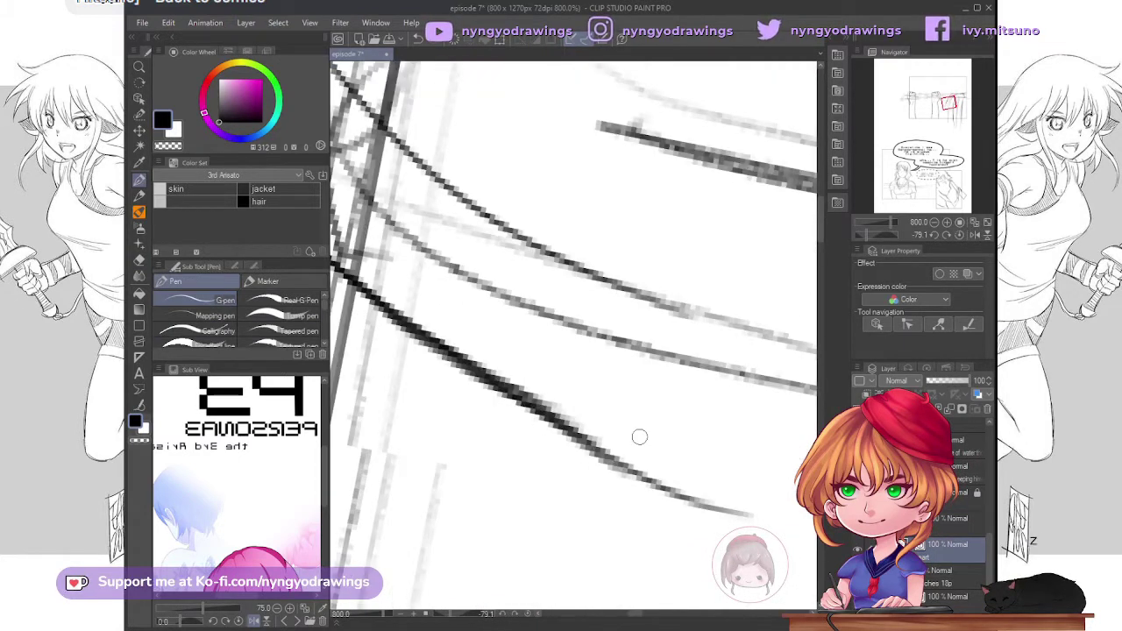
left_click_drag(639, 437, 575, 300)
scroll(566, 188, "down", 4)
scroll(582, 210, "up", 4)
mouse_move(581, 202)
left_mouse_down()
mouse_move(529, 408)
mouse_move(663, 260)
mouse_move(538, 383)
mouse_move(471, 408)
mouse_move(526, 376)
mouse_move(646, 408)
mouse_move(561, 263)
mouse_move(440, 470)
left_mouse_up()
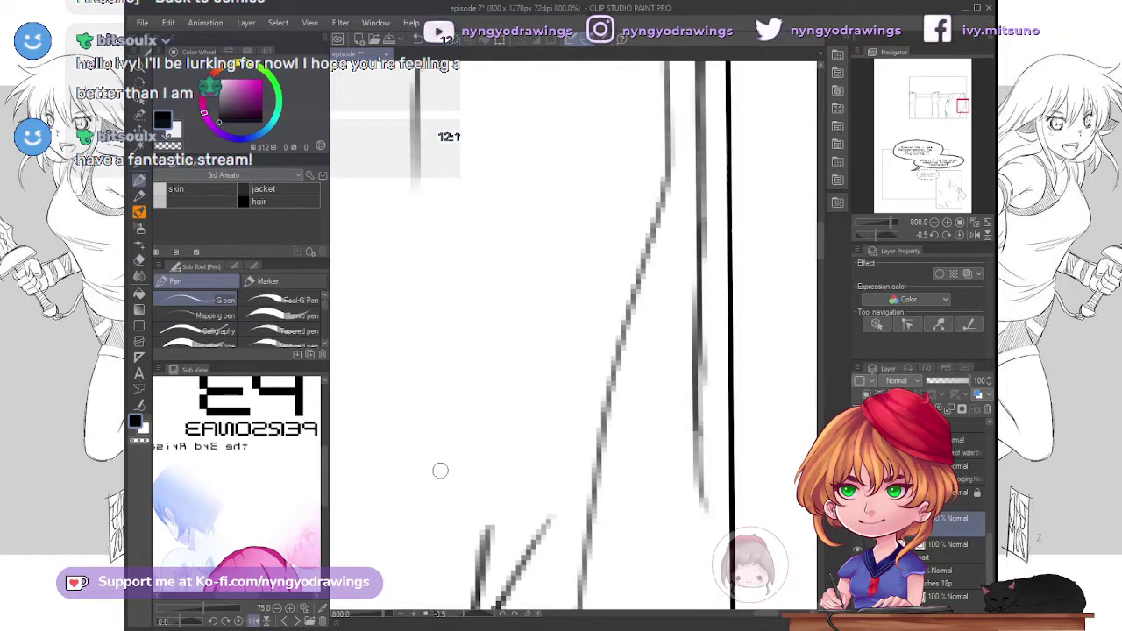
scroll(440, 471, "down", 6)
key("m")
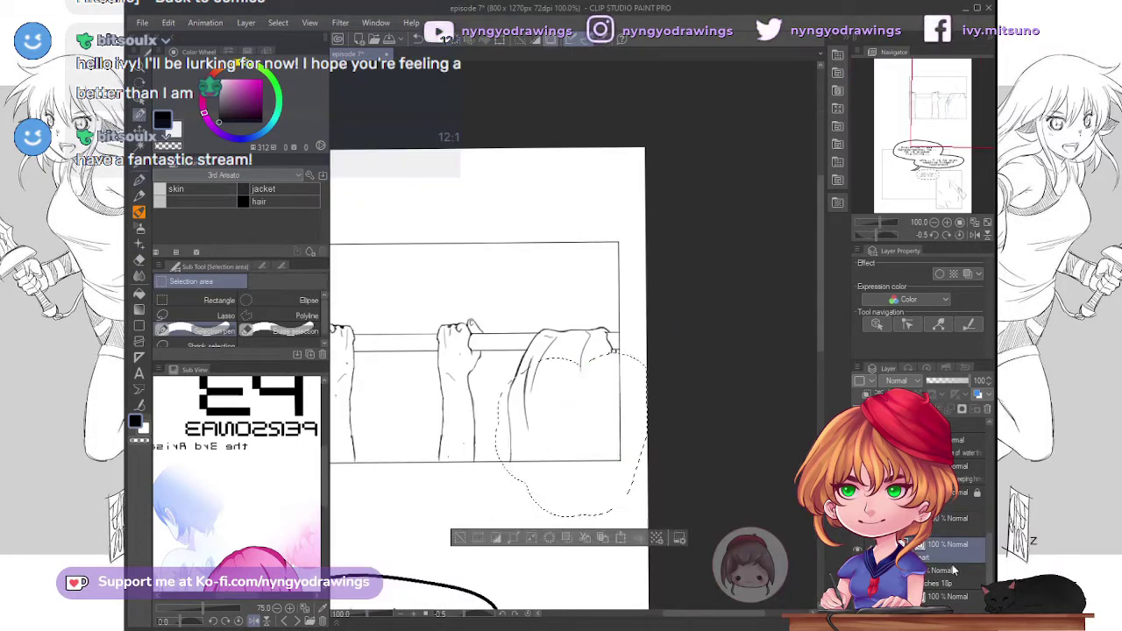
- Ink the seated girl's fringe, sleeve and torso outline with the G-pen over the rough sketch
key("p")
scroll(571, 164, "up", 6)
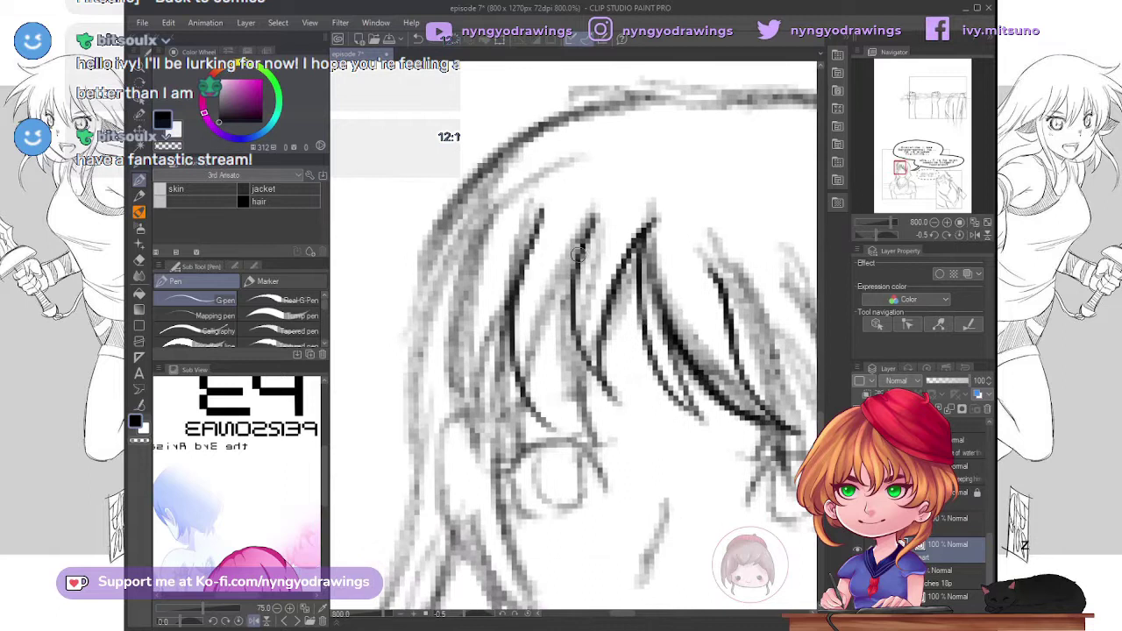
mouse_move(572, 164)
left_mouse_down()
mouse_move(613, 263)
mouse_move(561, 219)
mouse_move(526, 306)
mouse_move(420, 219)
left_mouse_up()
mouse_move(417, 508)
left_mouse_down()
mouse_move(540, 403)
mouse_move(561, 490)
mouse_move(614, 412)
mouse_move(575, 376)
mouse_move(655, 358)
mouse_move(614, 368)
mouse_move(570, 346)
mouse_move(549, 427)
mouse_move(446, 195)
mouse_move(602, 250)
left_mouse_up()
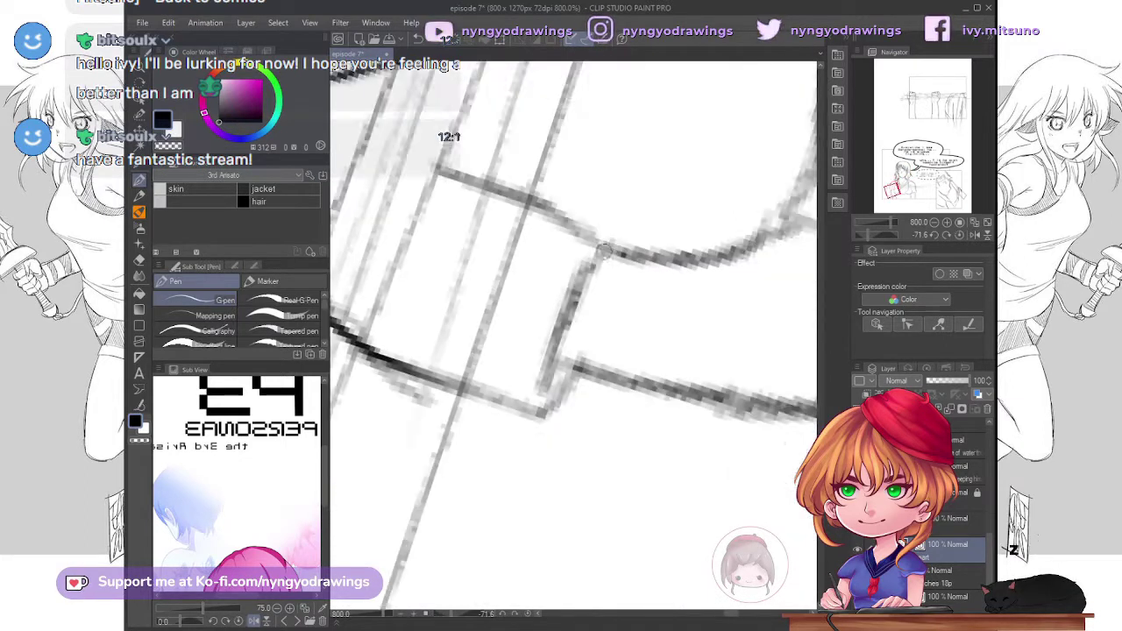
left_click_drag(560, 401, 579, 285)
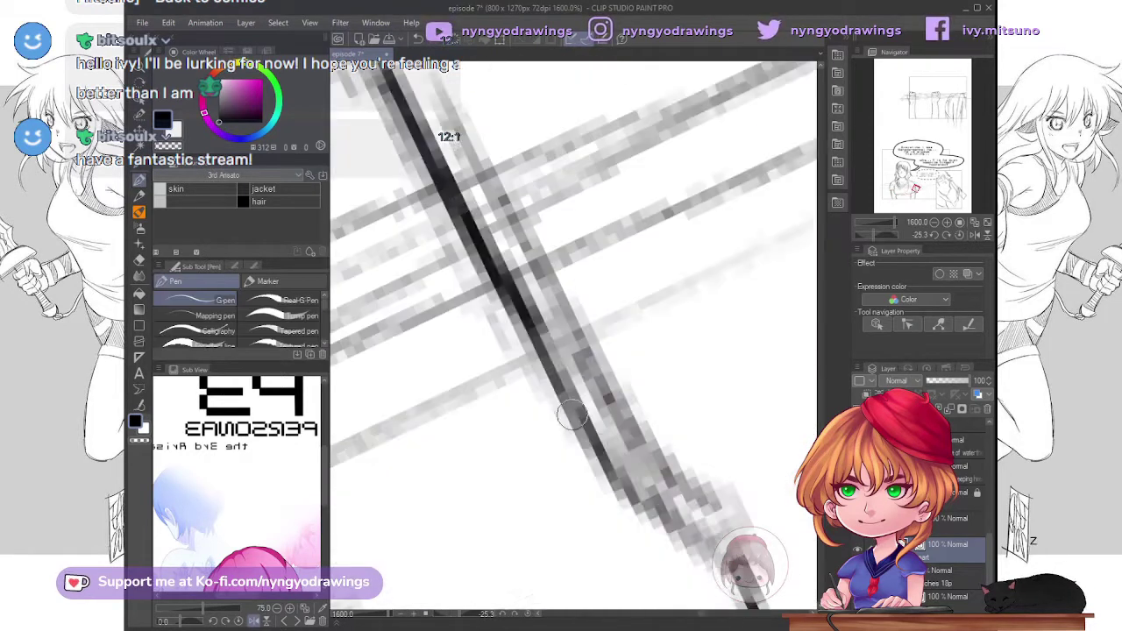
key("ctrl+0")
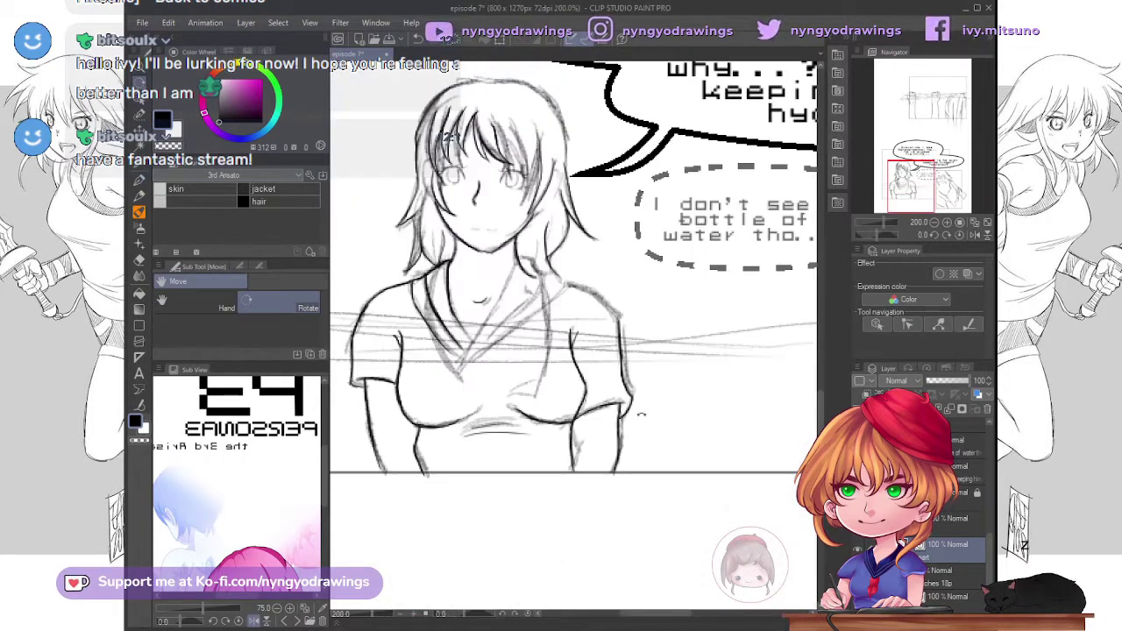
- Ink the girl's striped V-neck collar, collarbone and the hair strands beside the balloon tail with the G-pen
scroll(448, 136, "up", 5)
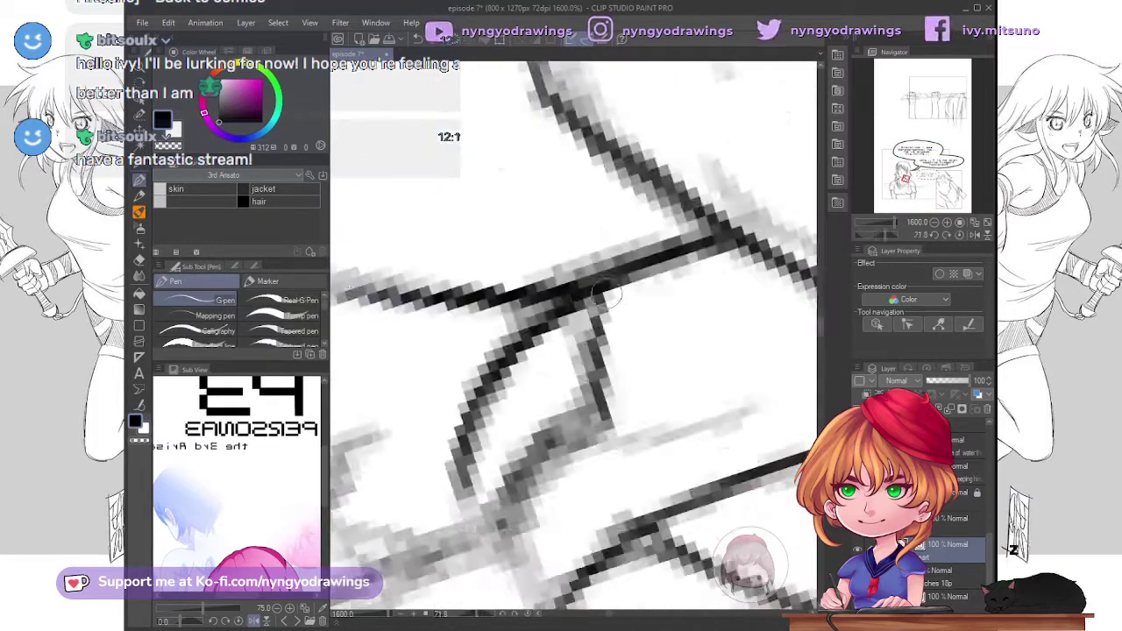
scroll(541, 313, "down", 5)
scroll(488, 159, "up", 5)
scroll(487, 158, "down", 4)
scroll(627, 309, "up", 4)
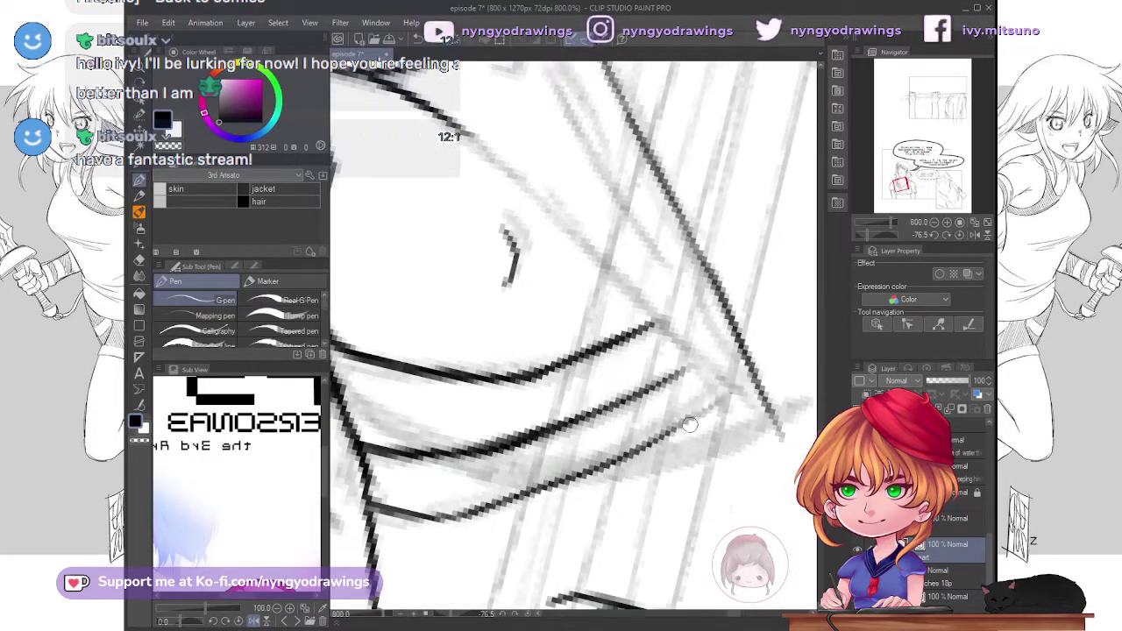
scroll(627, 308, "down", 4)
scroll(540, 412, "up", 4)
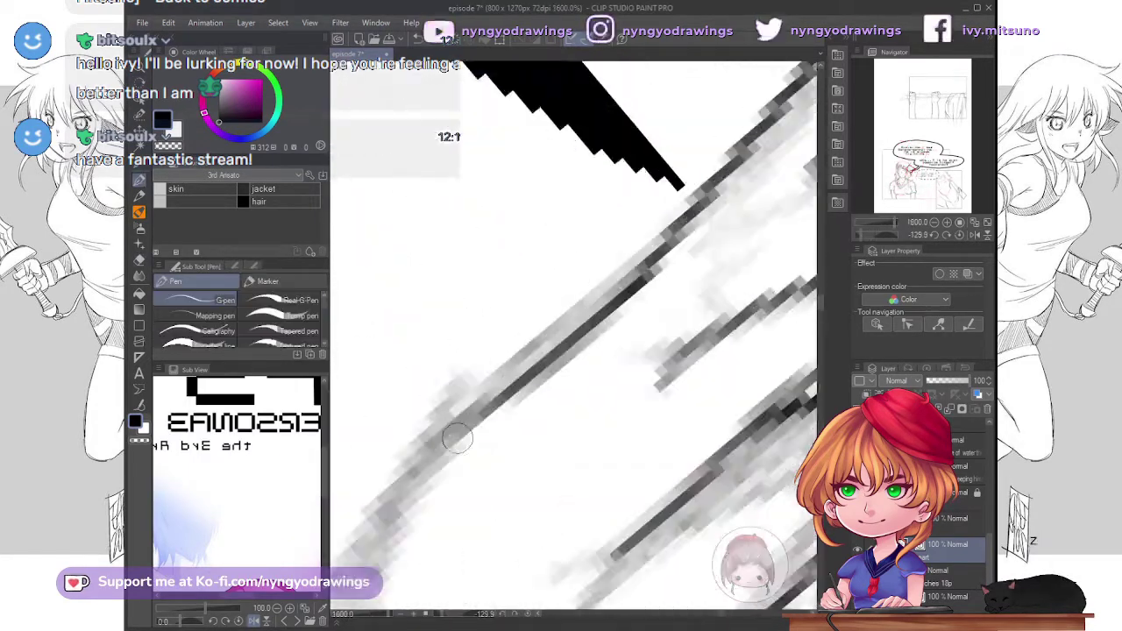
scroll(540, 412, "down", 4)
scroll(540, 412, "up", 4)
- Fit the bench image behind the seated girl, setting its expression color to Gray and its layer opacity to 72%
scroll(540, 412, "down", 4)
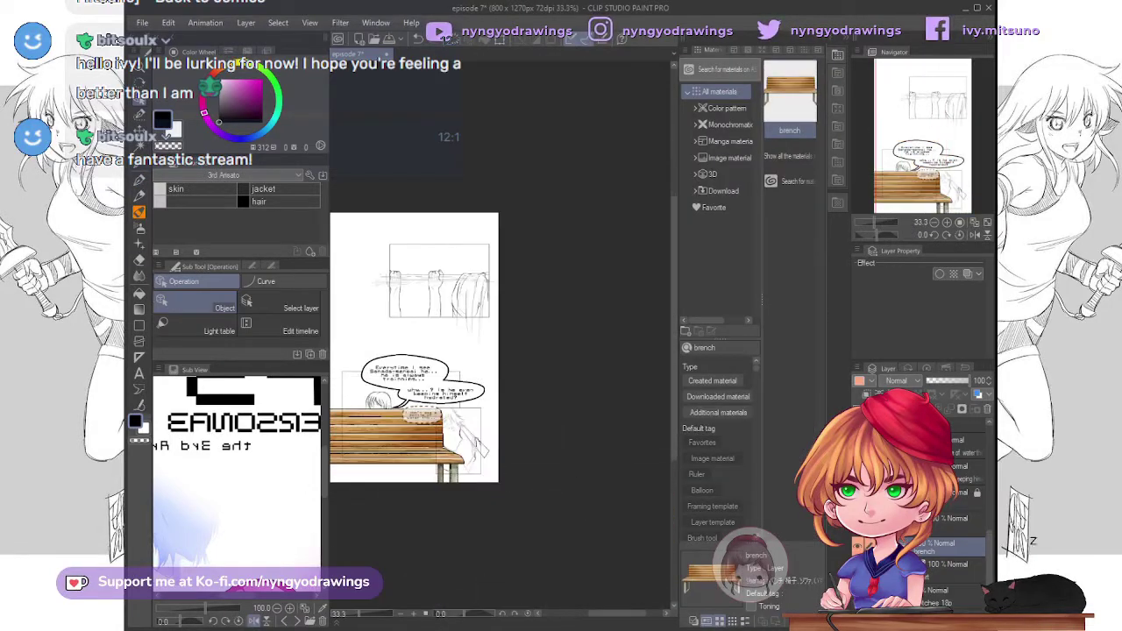
left_click(942, 406)
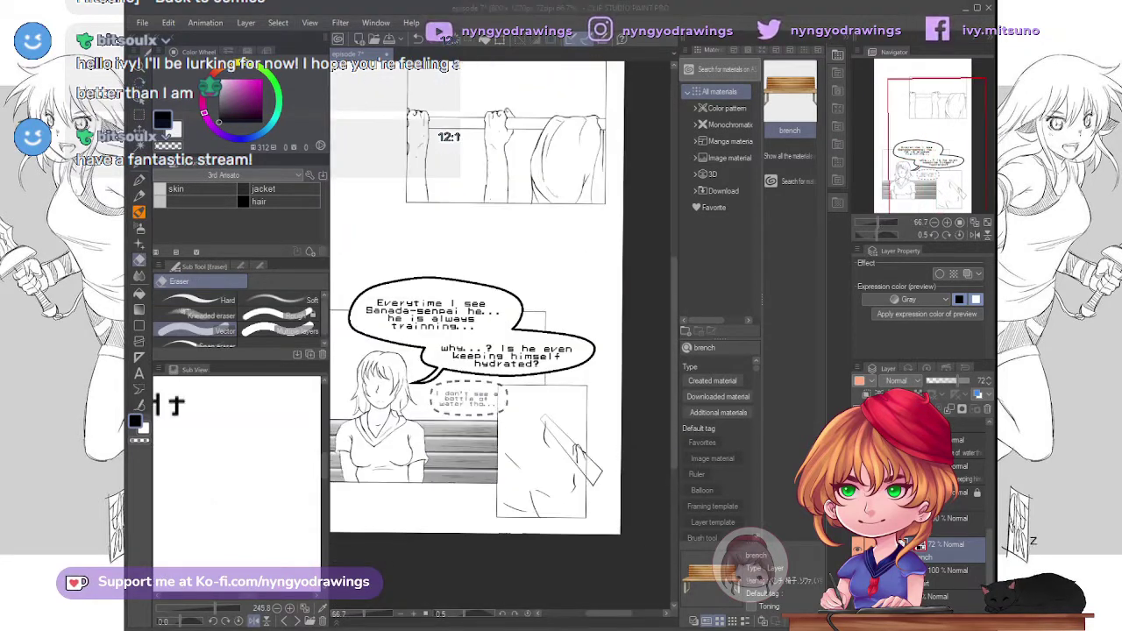
scroll(499, 298, "down", 5)
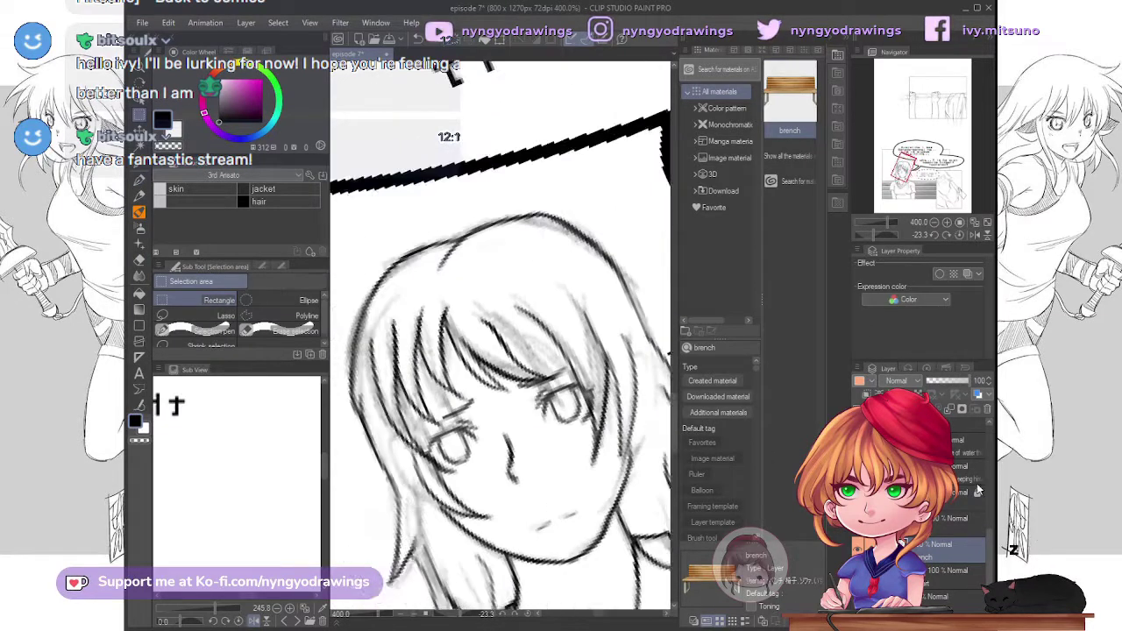
- Ink the boy's hair in the lower-right panel with the G-pen and outline his brow plaster with the Rectangle tool
key("p")
key("ctrl+plus")
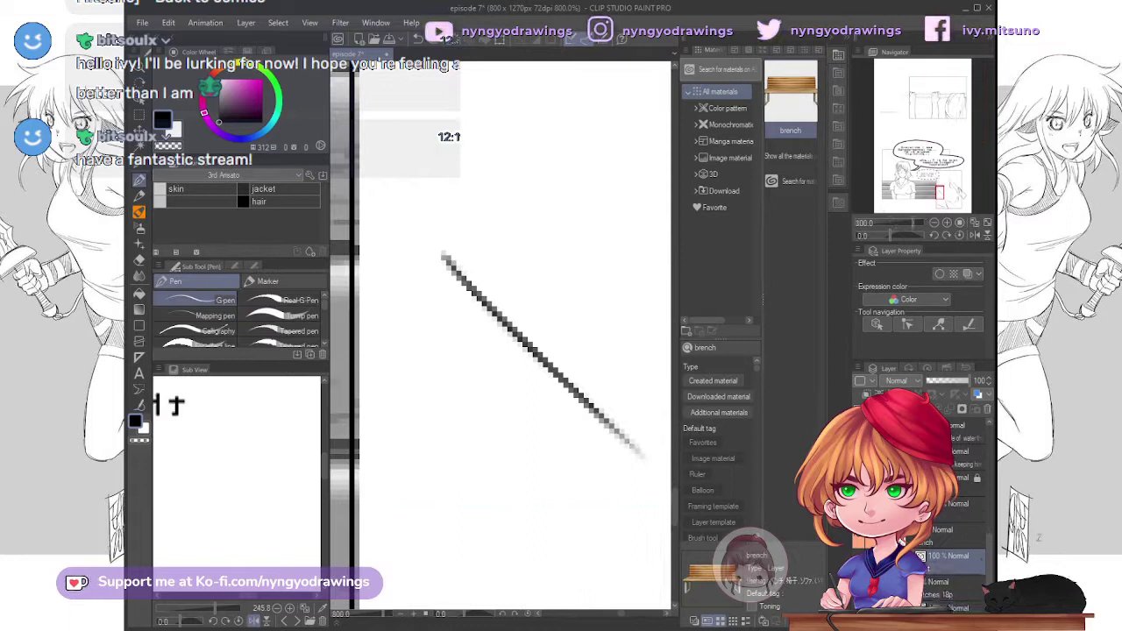
key("ctrl+plus")
key("ctrl+plus")
key("ctrl+plus")
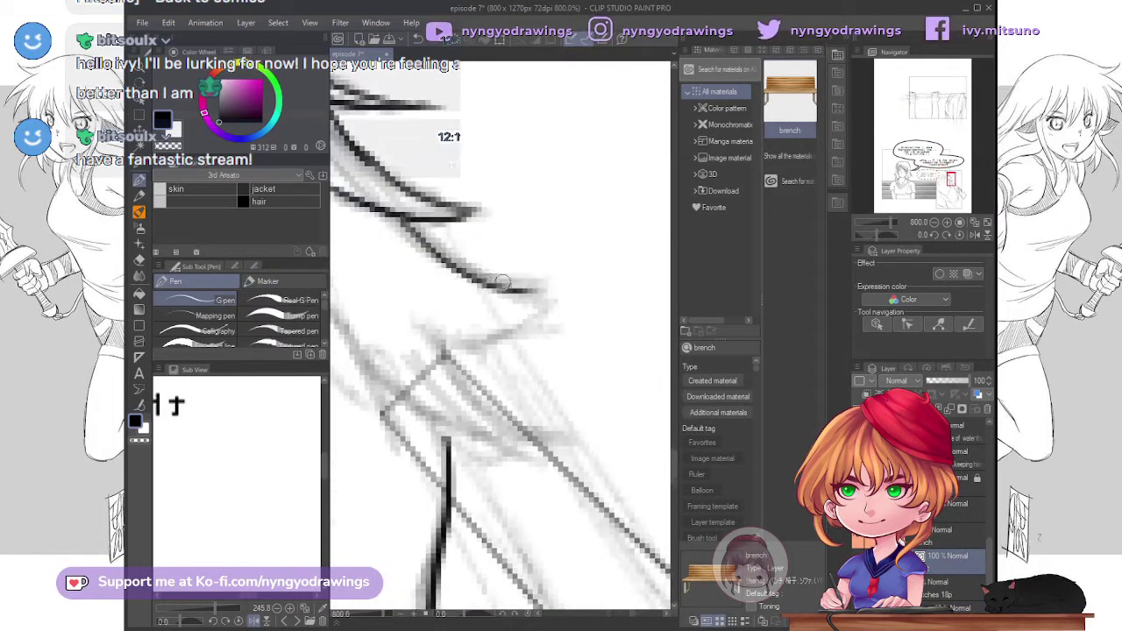
scroll(565, 235, "down", 2)
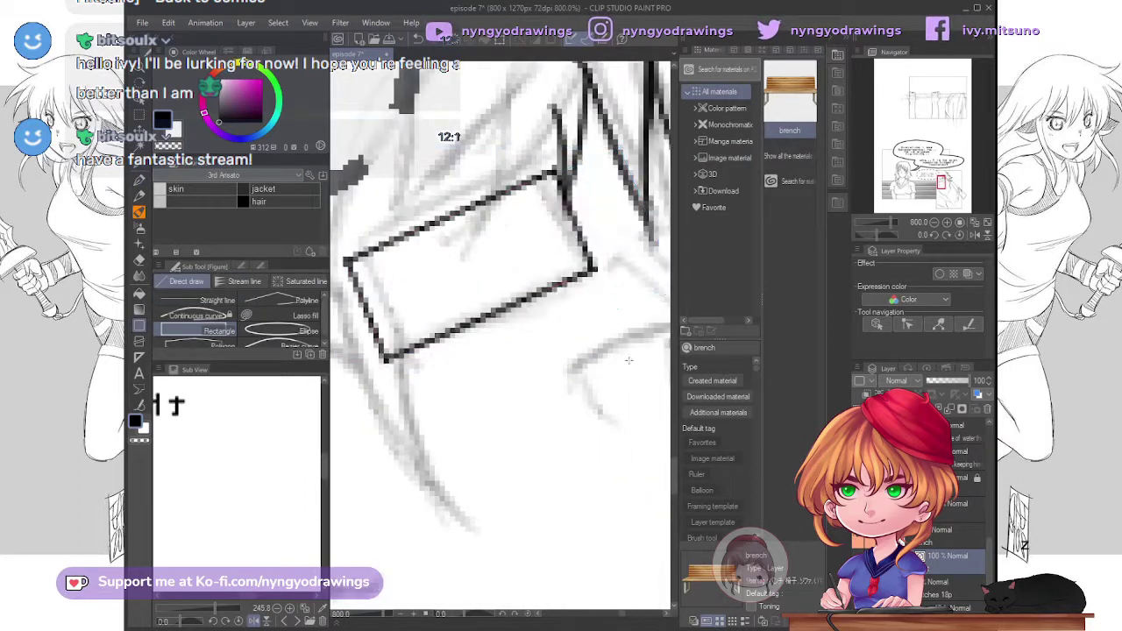
- Ink the boy's neck, eye and arm contours with the G-pen and select the bench area overlapping his panel
key("p")
scroll(629, 360, "up", 8)
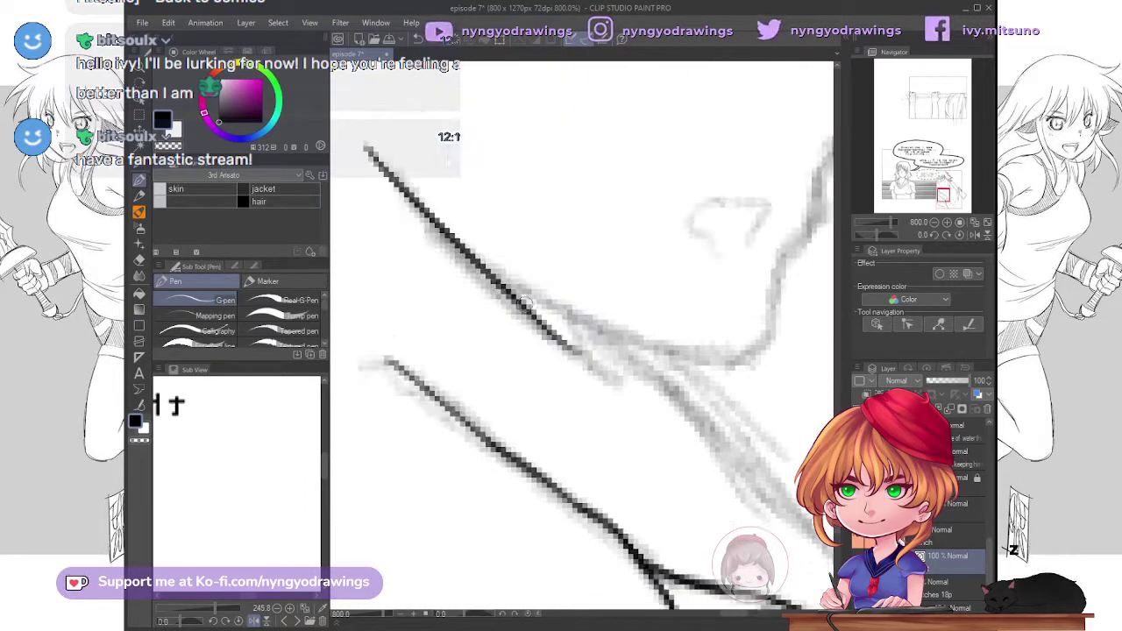
scroll(524, 300, "up", 10)
left_click_drag(637, 170, 518, 441)
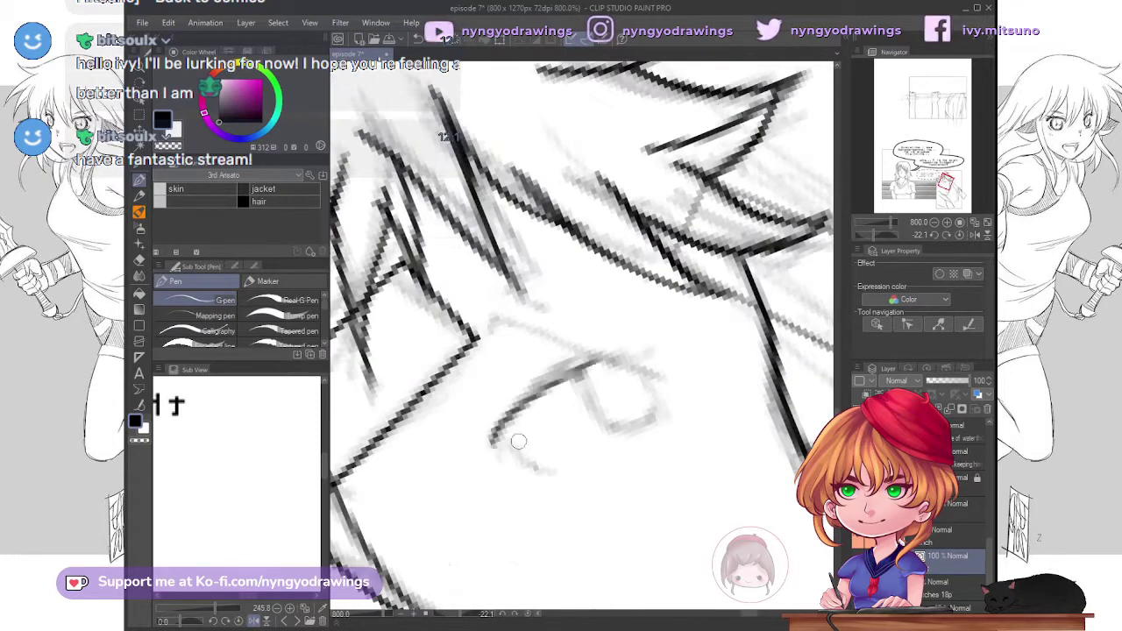
scroll(561, 412, "down", 3)
key("m")
scroll(379, 382, "down", 3)
scroll(691, 251, "up", 6)
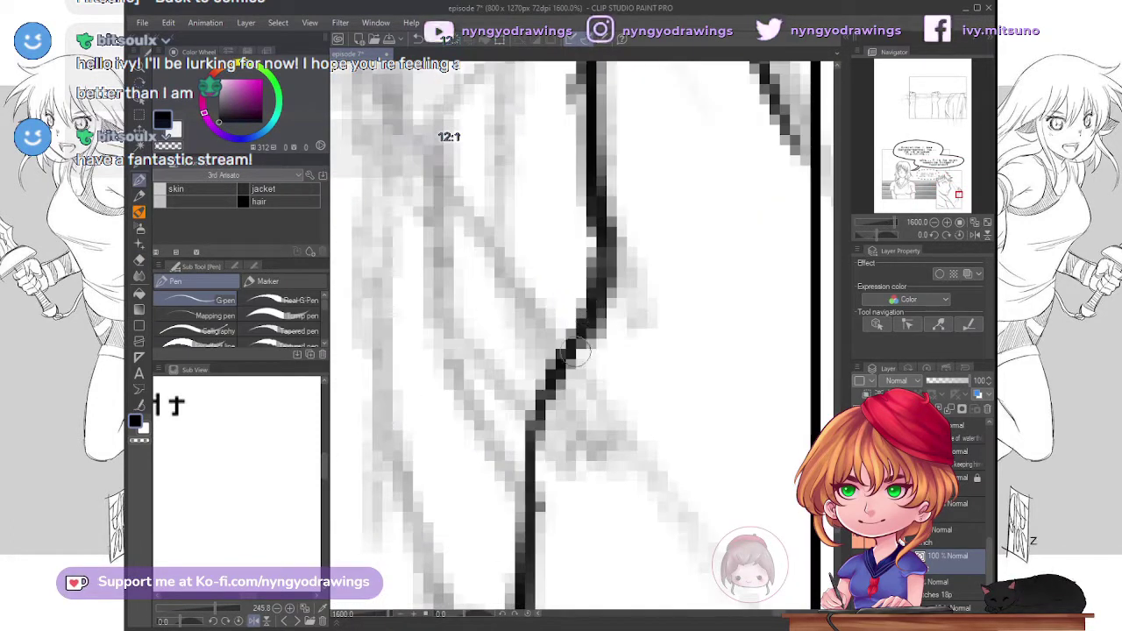
scroll(691, 251, "down", 6)
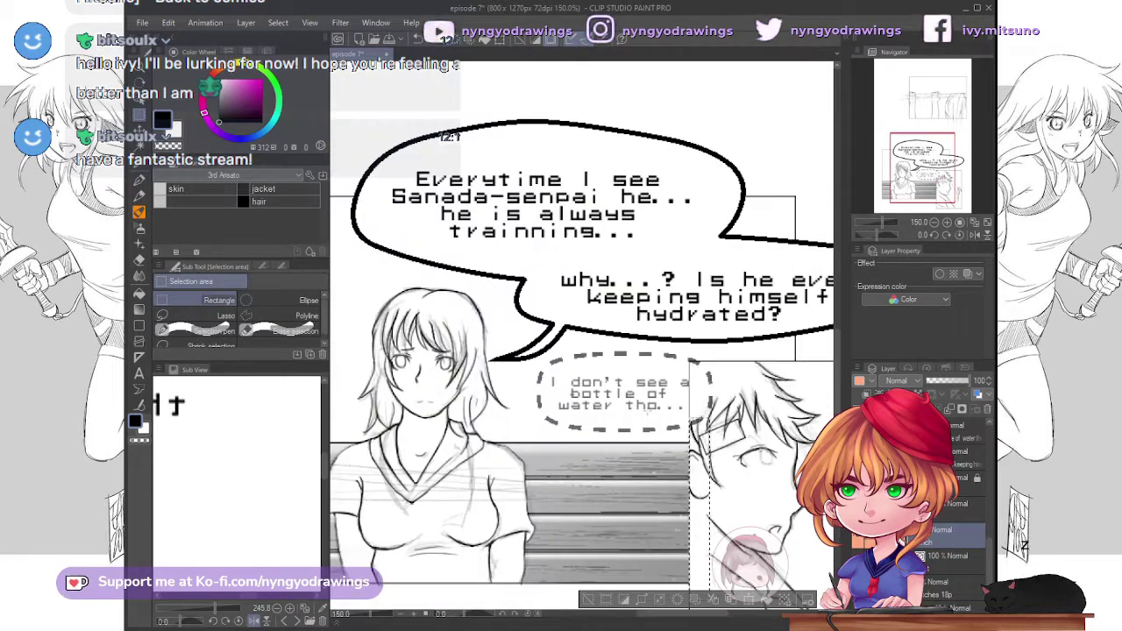
- Shade the raised fist and the bar beside it and the draped cloth with gray (RGB 200)
scroll(682, 365, "up", 5)
scroll(682, 365, "up", 3)
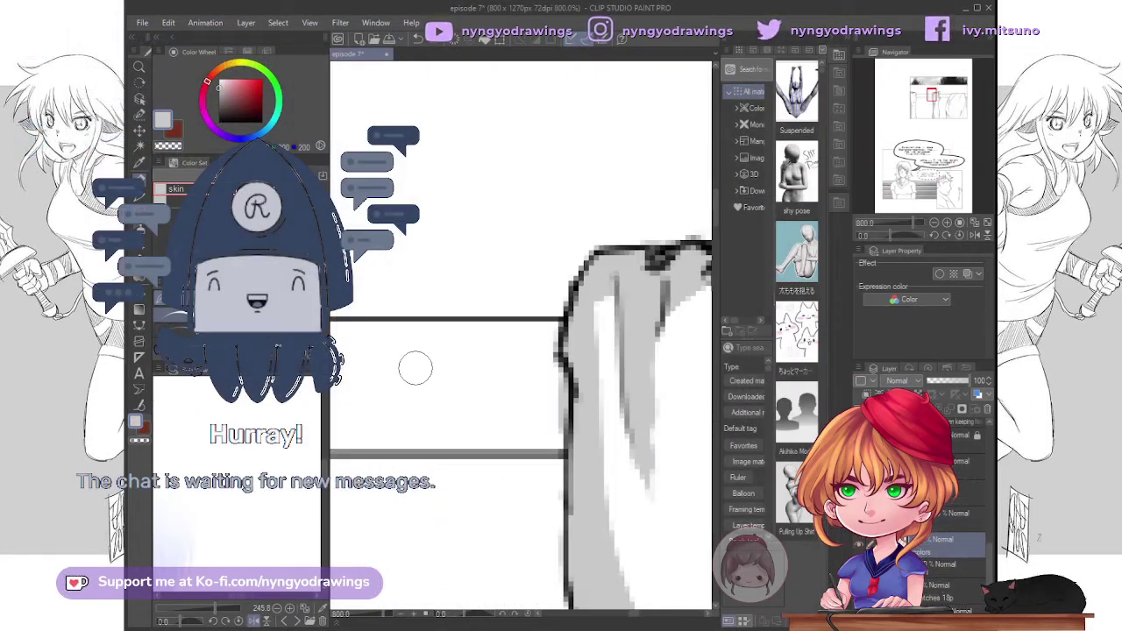
left_click_drag(416, 368, 516, 537)
scroll(516, 537, "down", 6)
scroll(569, 508, "up", 3)
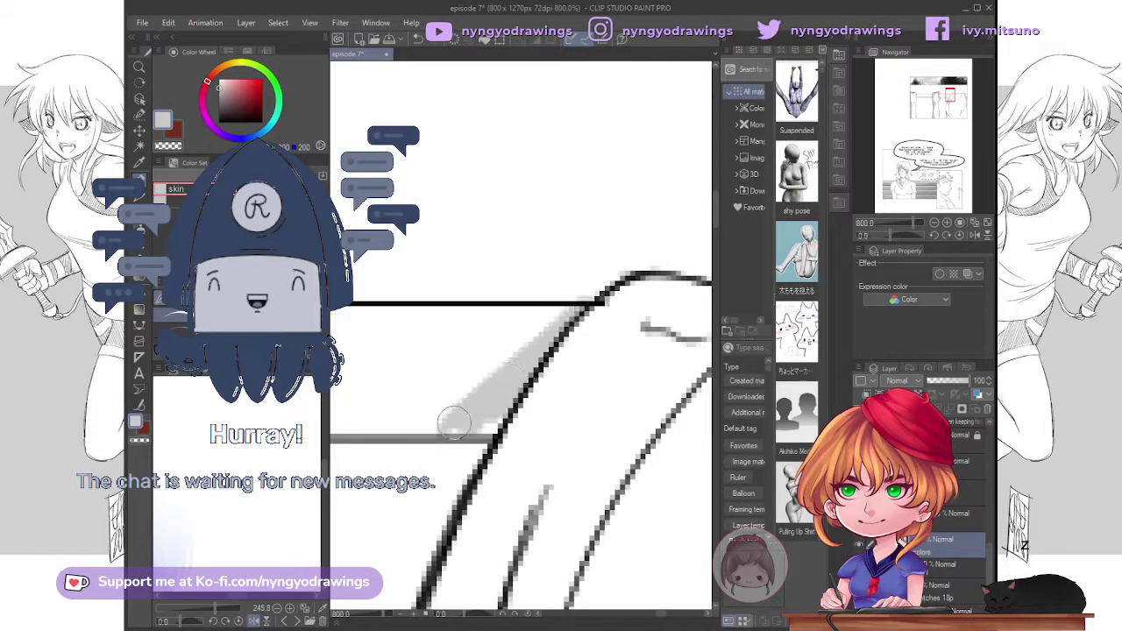
scroll(621, 486, "down", 3)
- Touch up the draped cloth's right edge and fold lines with the G-pen in the top panel
left_click(901, 540)
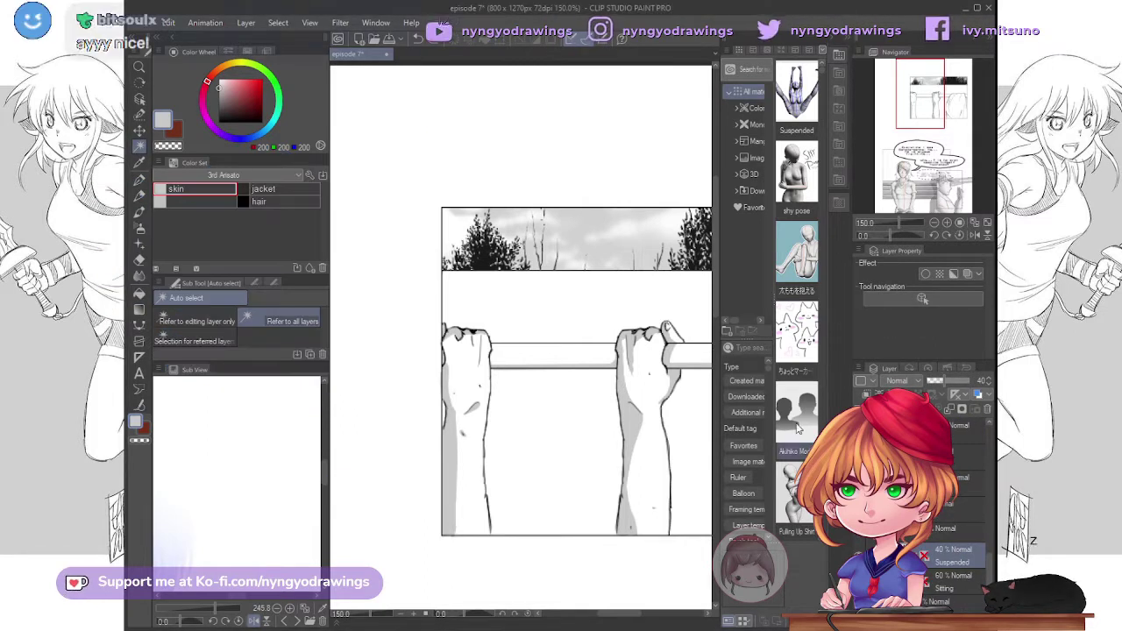
key("ctrl+plus")
key("ctrl+plus")
key("ctrl+plus")
key("ctrl+plus")
key("ctrl+plus")
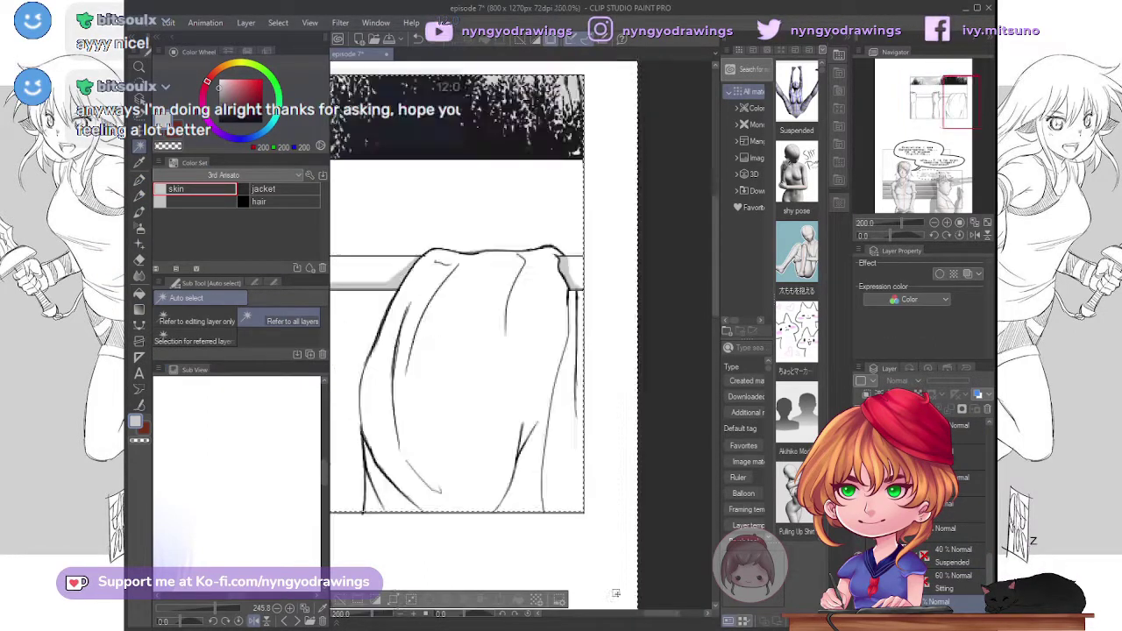
key("p")
key("ctrl+plus")
key("ctrl+plus")
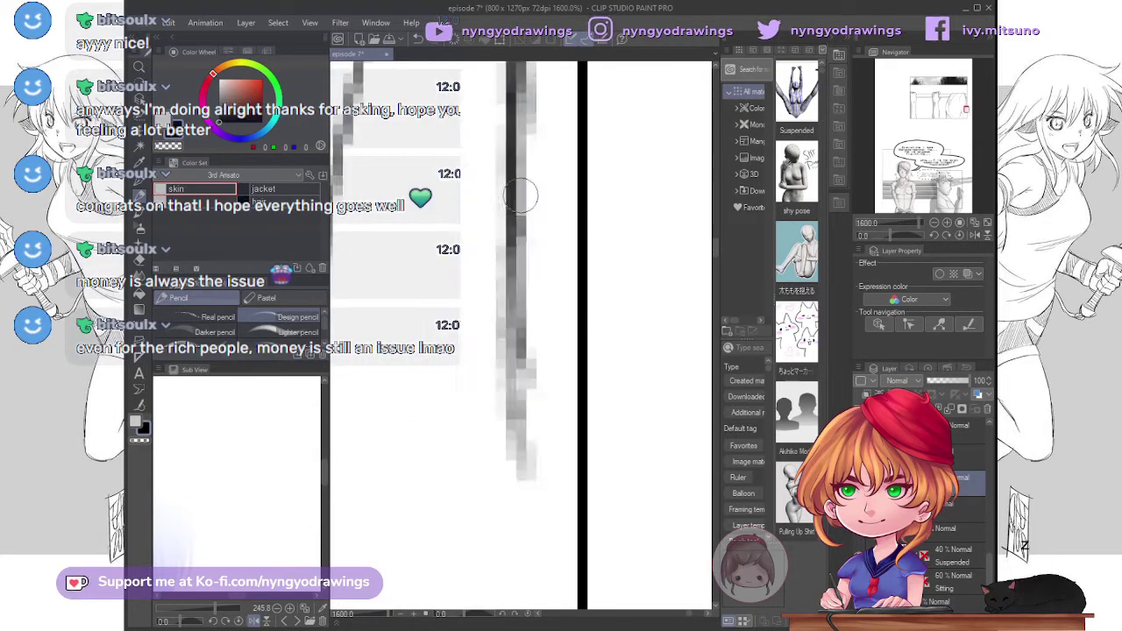
left_click_drag(482, 401, 545, 379)
key("ctrl+minus")
key("ctrl+minus")
key("ctrl+minus")
key("ctrl+minus")
key("ctrl+minus")
key("ctrl+minus")
key("ctrl+minus")
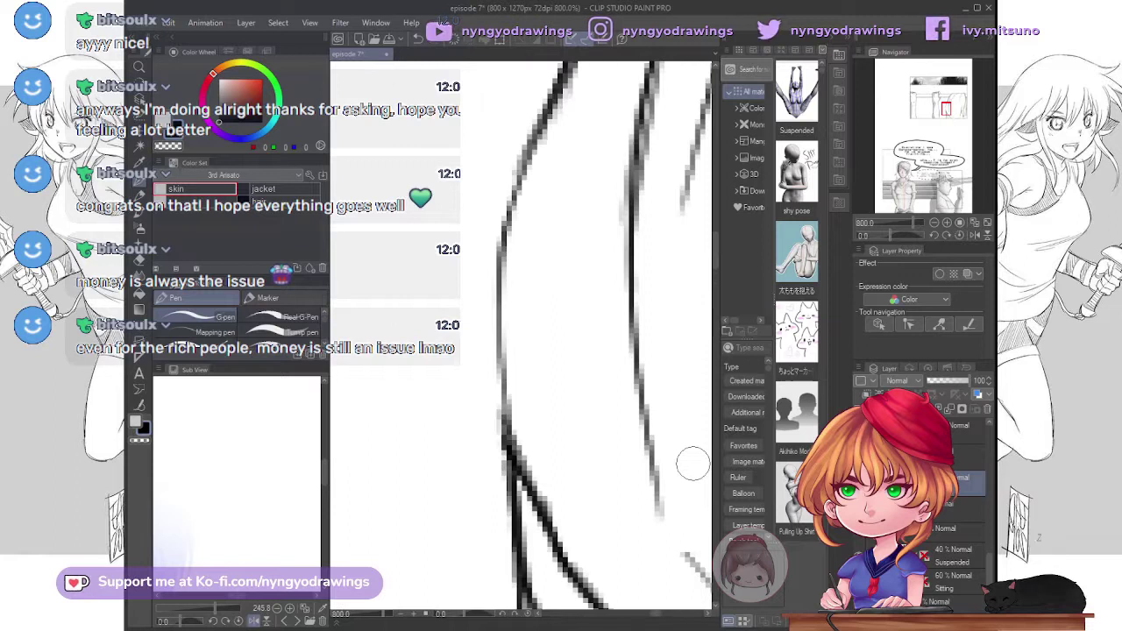
- Fill the empty wall area behind the arms and cloth with gray (RGB 192)
key("g")
scroll(521, 333, "up", 3)
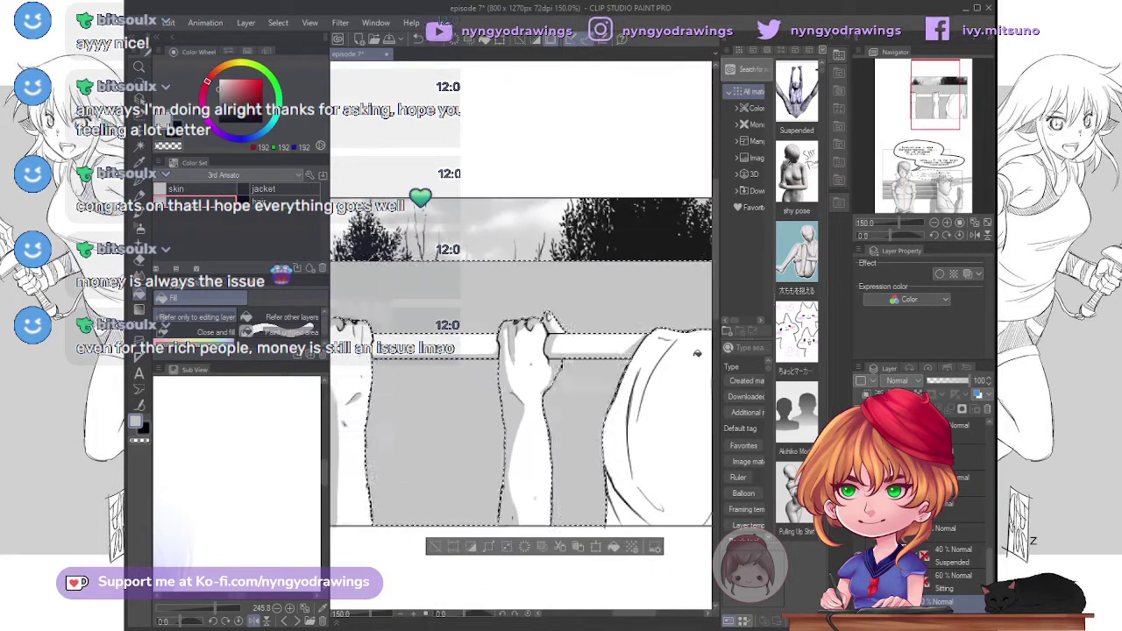
scroll(697, 353, "up", 3)
- Search the image materials for "bric" and place the Brick pattern over a gray wall behind the arms
key("o")
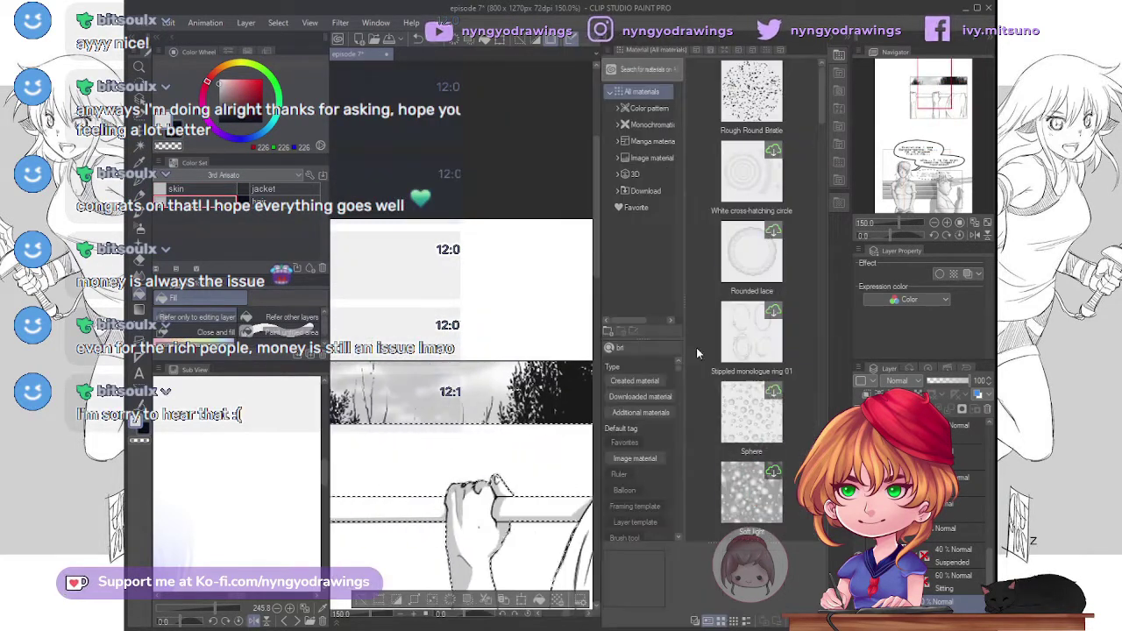
key("ctrl+minus")
key("ctrl+minus")
key("ctrl+t")
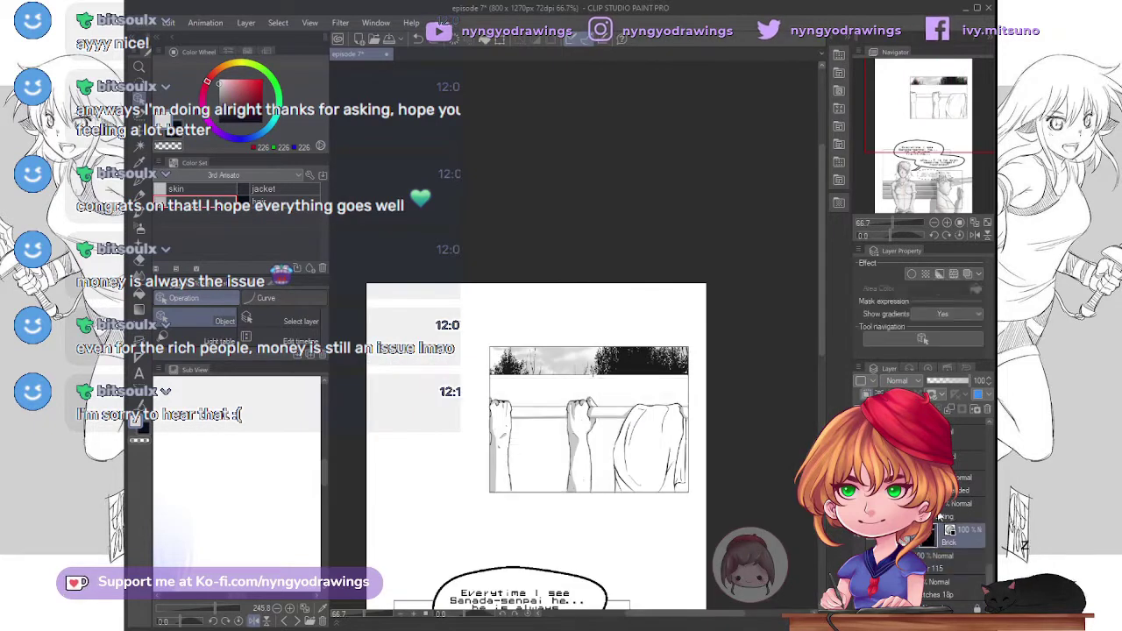
left_click(957, 556)
key("F9")
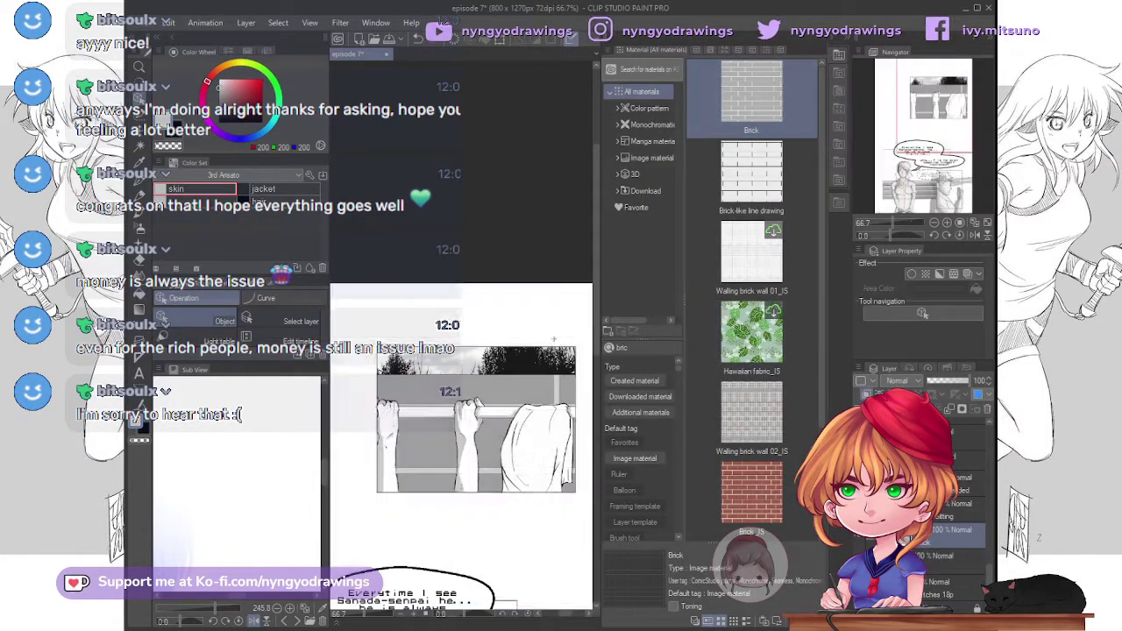
left_click_drag(751, 96, 392, 469)
- Shade the brick wall on a separate layer set to Multiply and soften the shadow with the Blur tool
key("j")
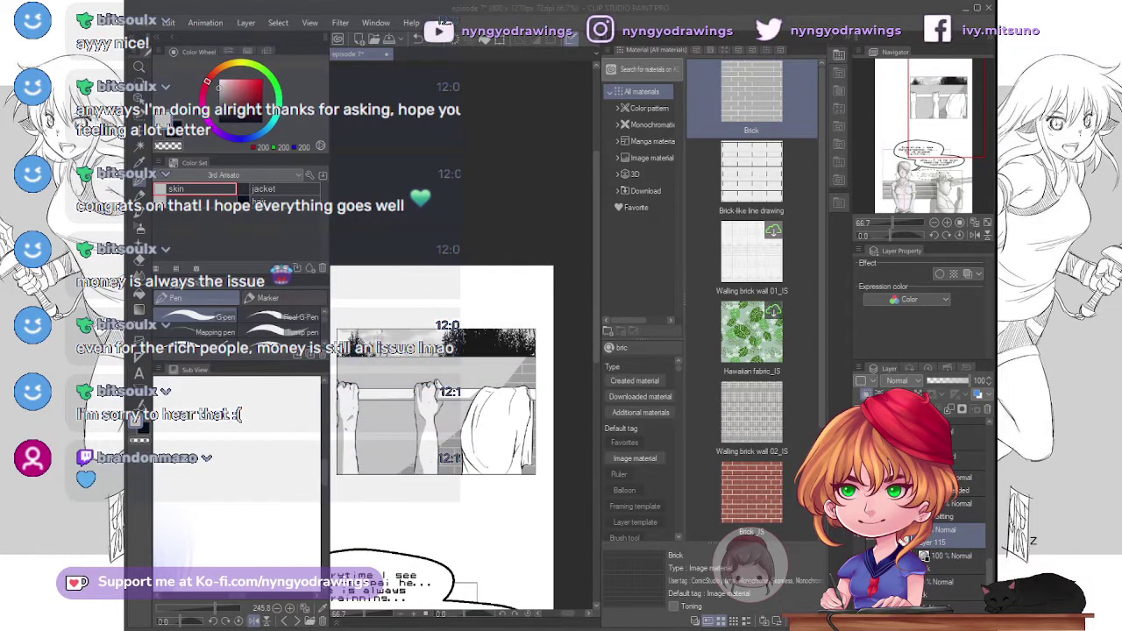
key("j")
scroll(578, 334, "down", 6)
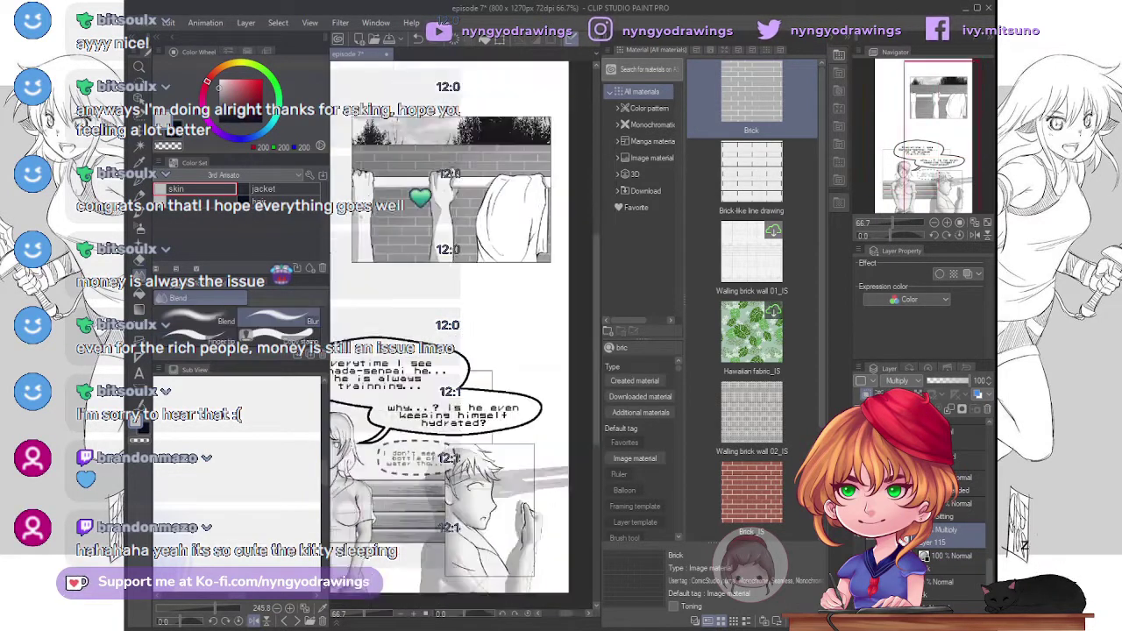
- Shade the girl's neck, collar and the skin under her bangs gray (RGB 200) with the G-pen
scroll(423, 372, "up", 10)
key("p")
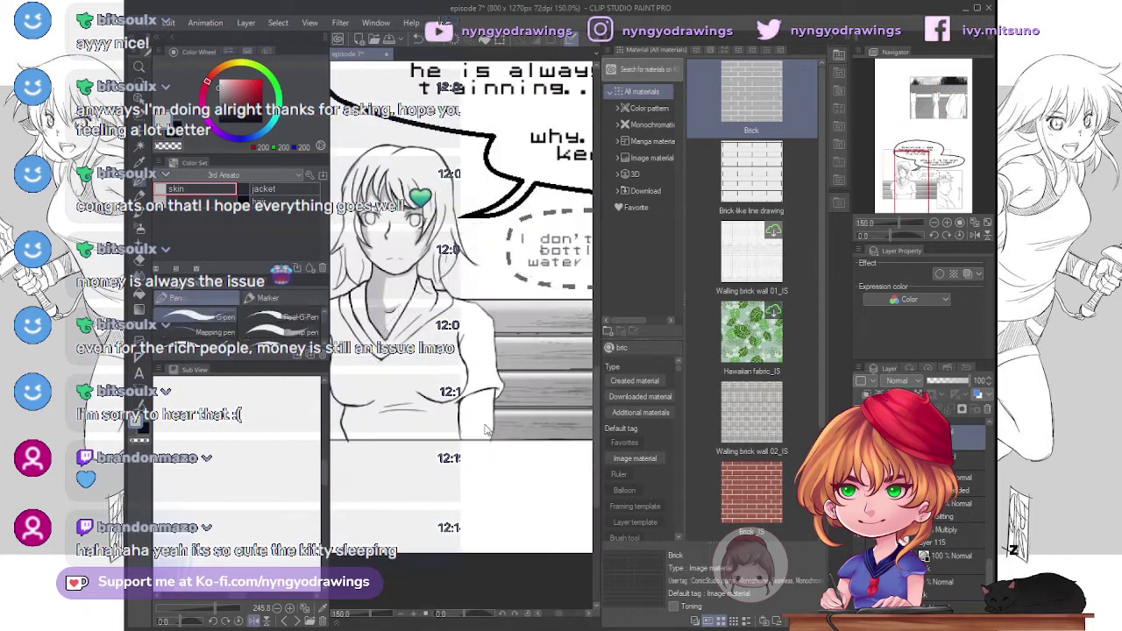
mouse_move(385, 433)
left_mouse_down()
mouse_move(517, 368)
mouse_move(601, 346)
mouse_move(584, 289)
mouse_move(594, 378)
mouse_move(569, 438)
left_mouse_up()
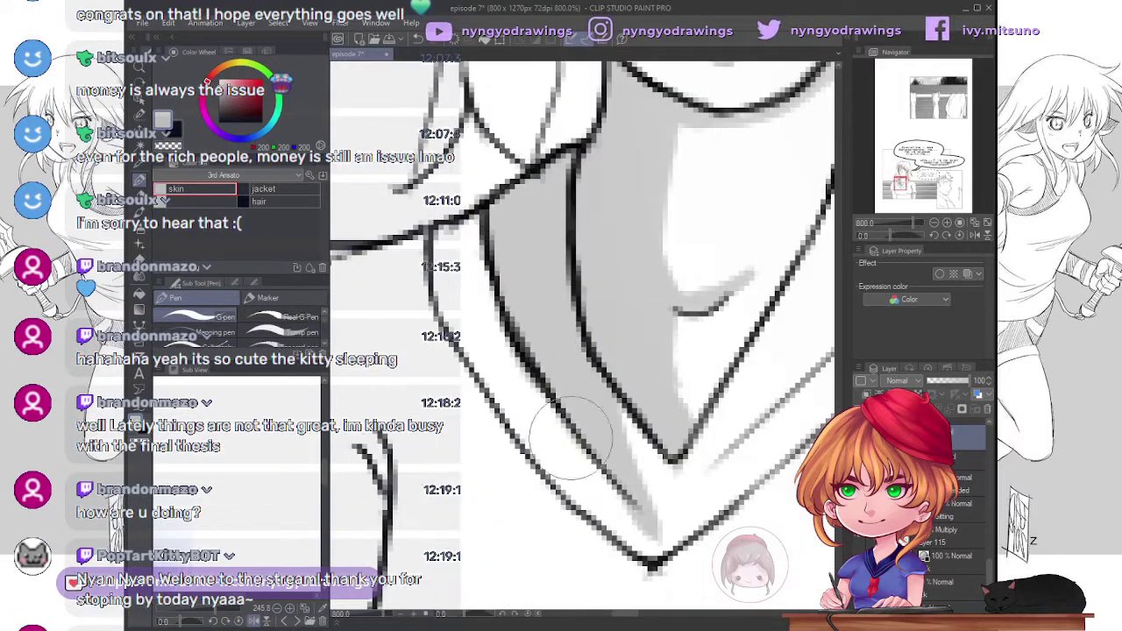
key("p")
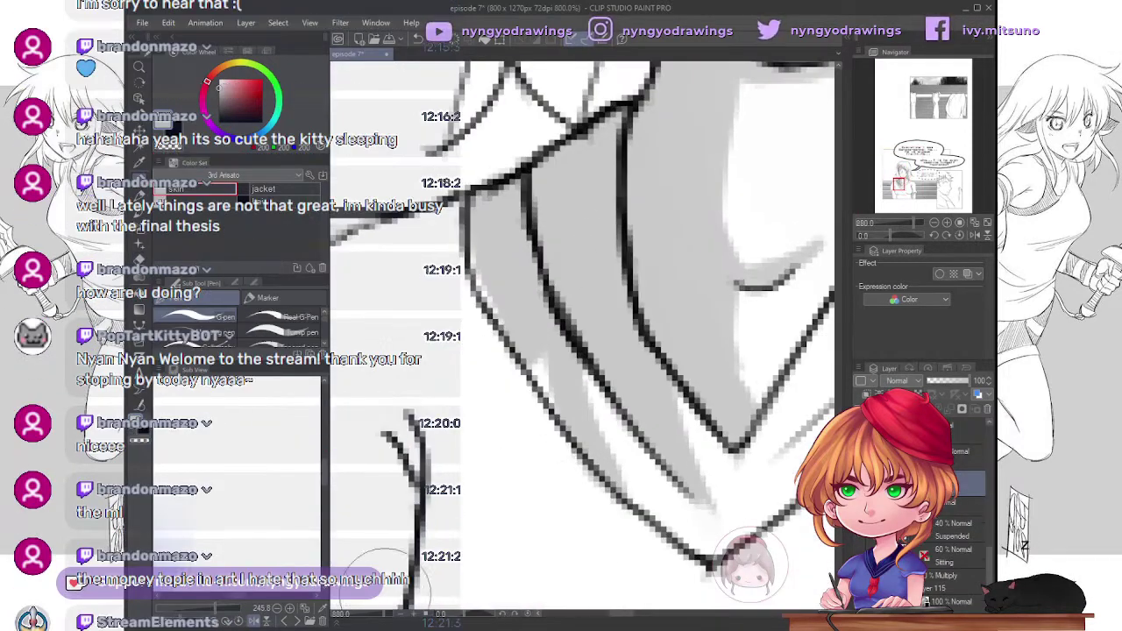
scroll(633, 474, "down", 5)
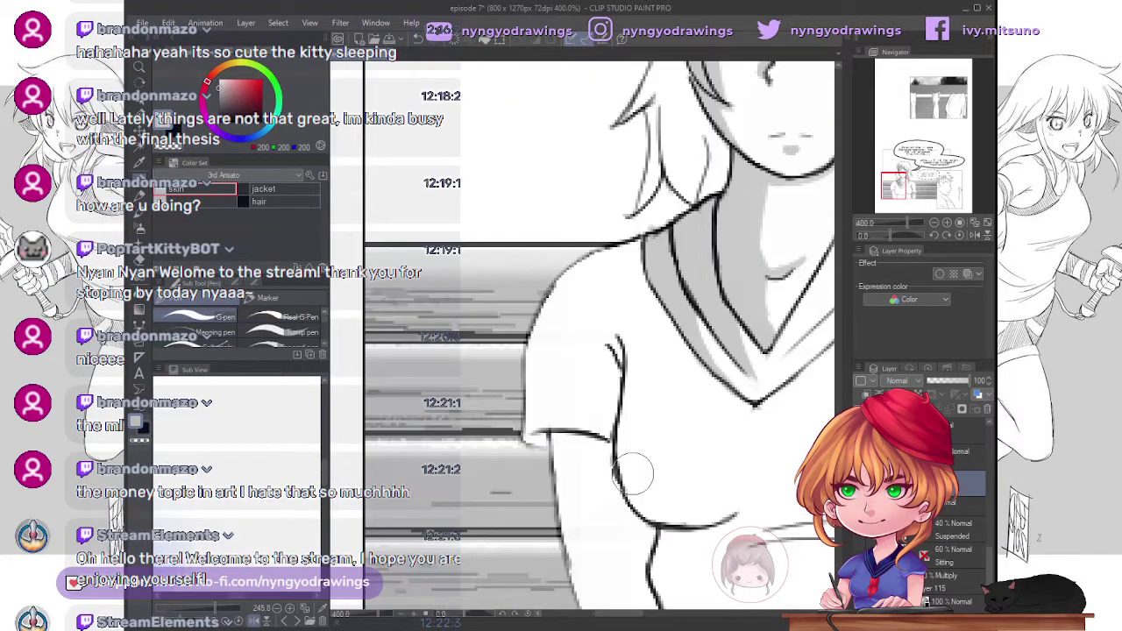
left_click_drag(633, 474, 578, 491)
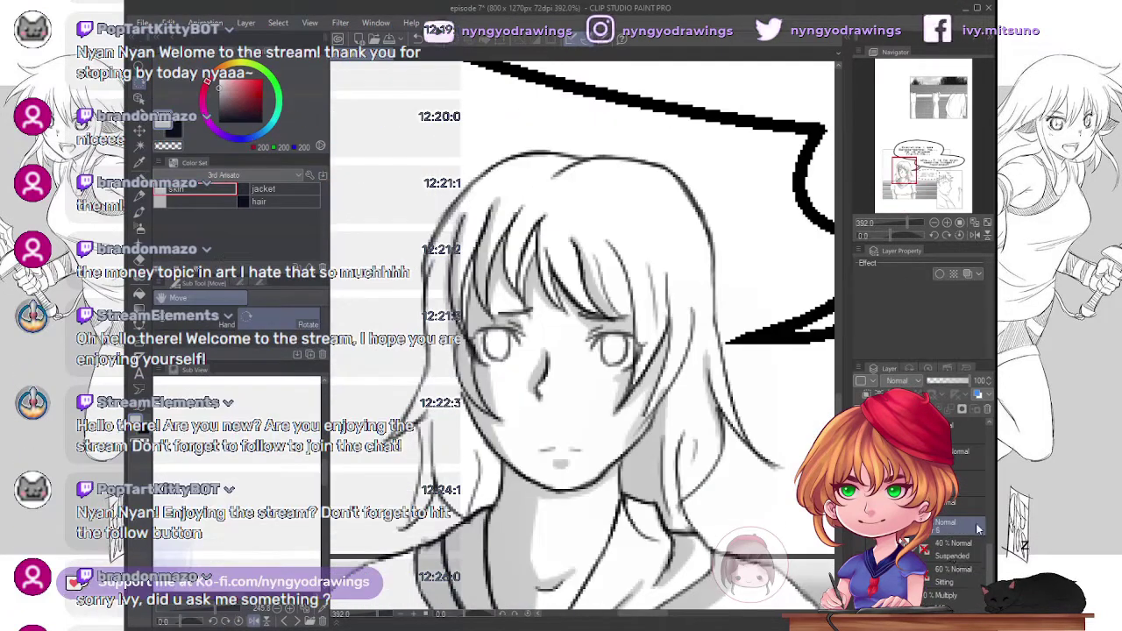
- Select the girl's hair, search the materials for "mina" and apply the 30.0 LPI / 10% Circle Minaki's hair tone to it
key("F7")
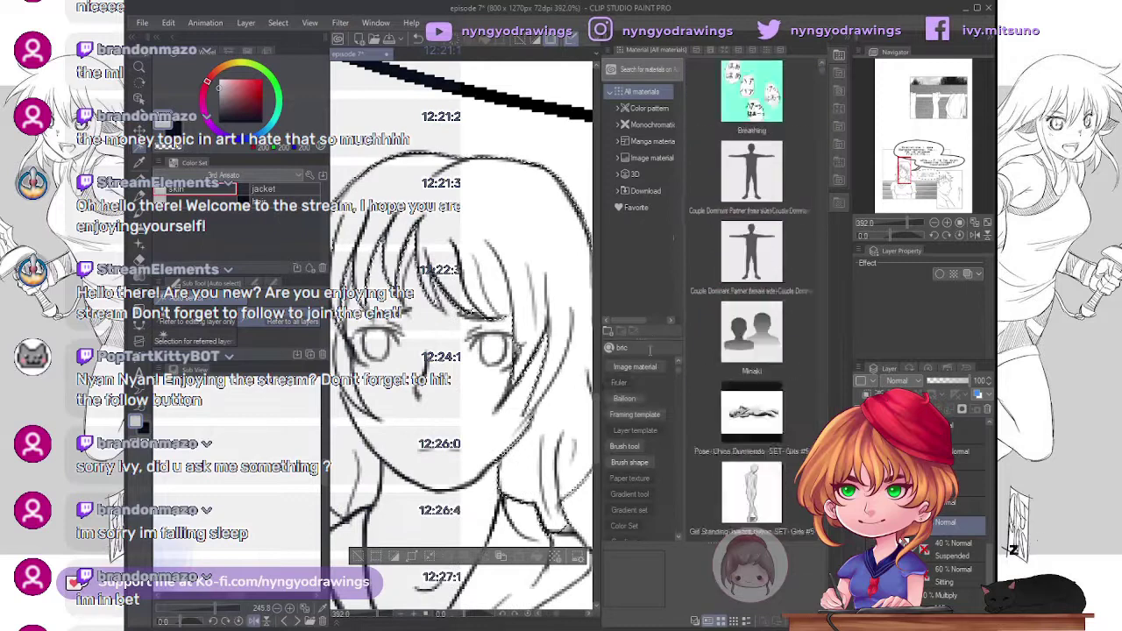
key("ctrl+alt+0")
key("ctrl+plus")
key("ctrl+plus")
key("ctrl+plus")
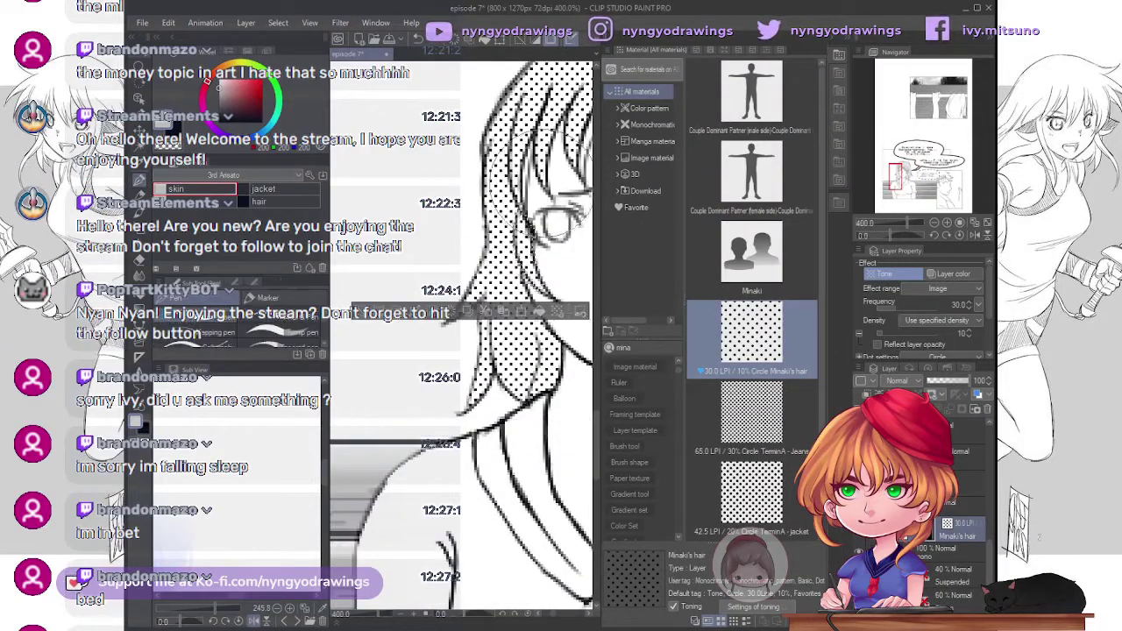
key("ctrl+minus")
key("ctrl+minus")
key("ctrl+minus")
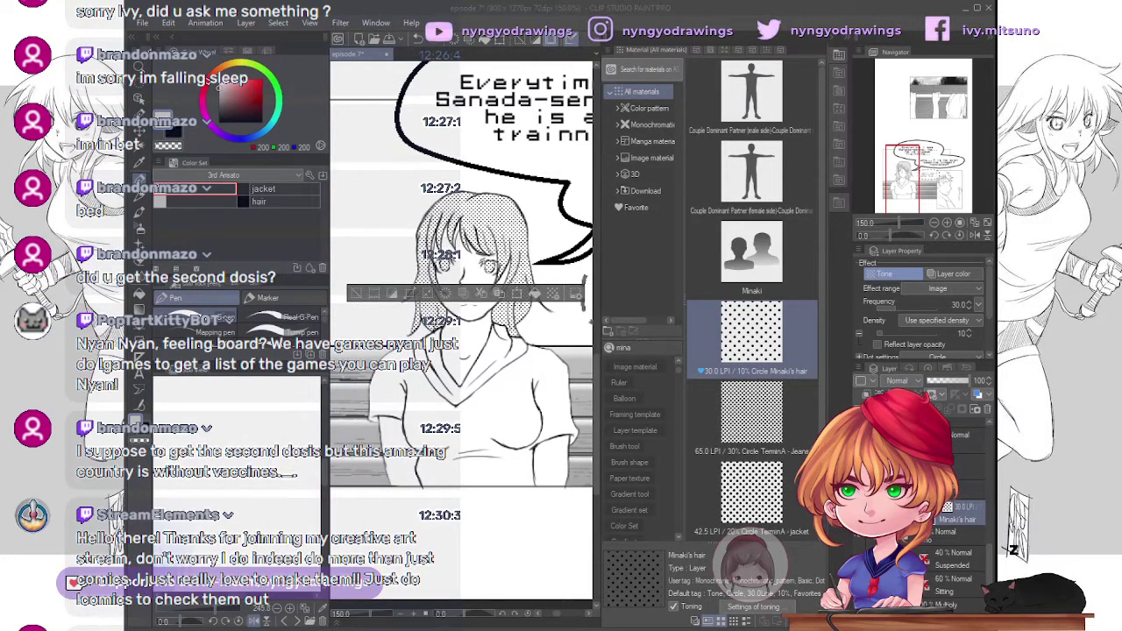
- Apply the 42.5 LPI TerminA - jacket tone to the girl's arms below the short sleeves
scroll(461, 271, "down", 2)
left_click_drag(751, 490, 526, 411)
scroll(552, 425, "up", 2)
key("ctrl+plus")
scroll(465, 298, "up", 2)
left_click(843, 39)
- Shade the girl's shirt folds, underarm and collar gray on a Multiply layer with the G-pen
scroll(537, 333, "up", 4)
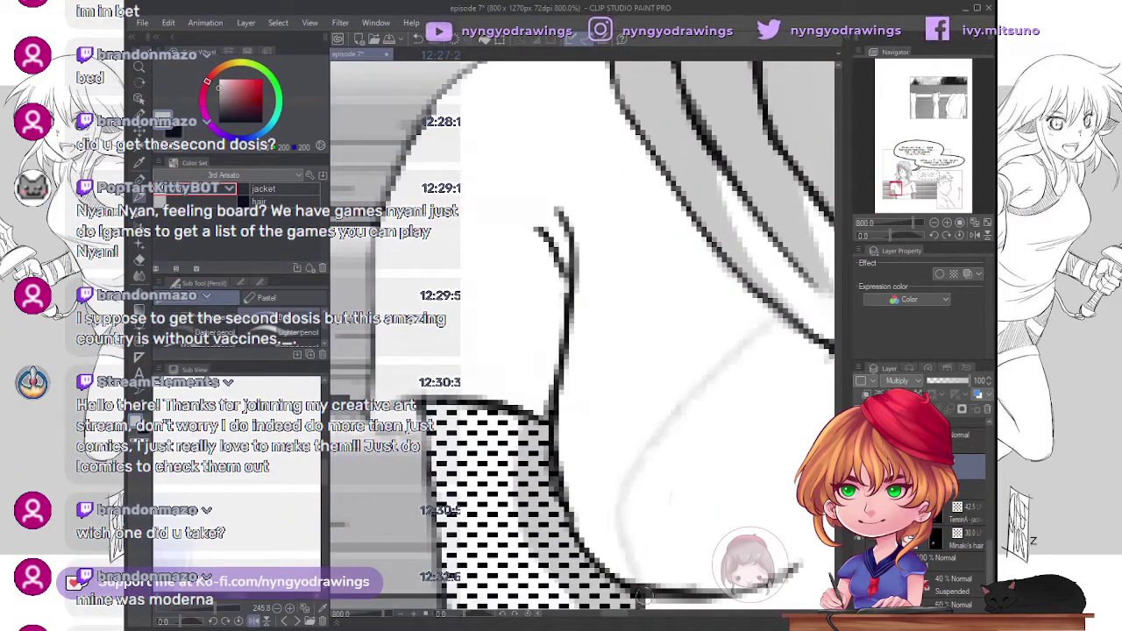
key("e")
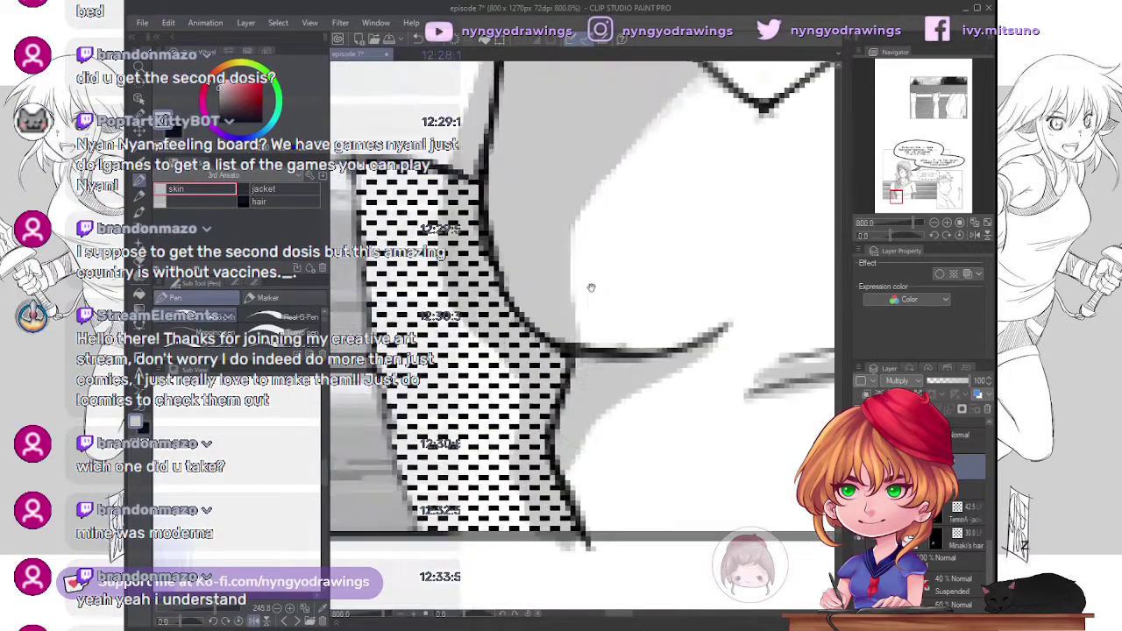
key("p")
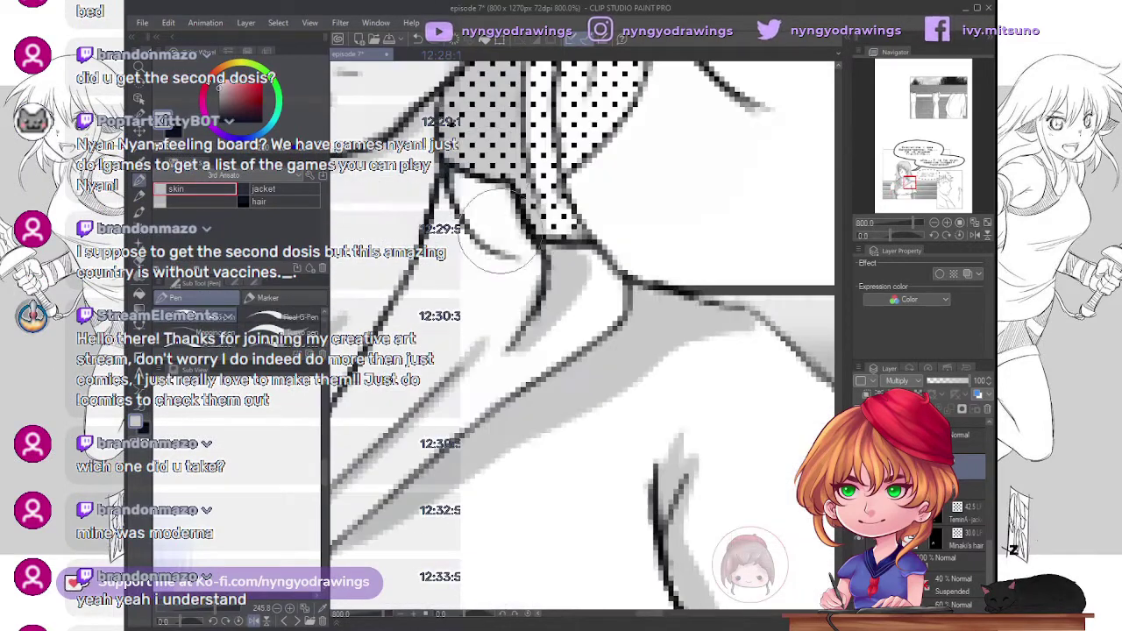
- Search the materials for "bre" and choose the breath material
scroll(582, 337, "down", 10)
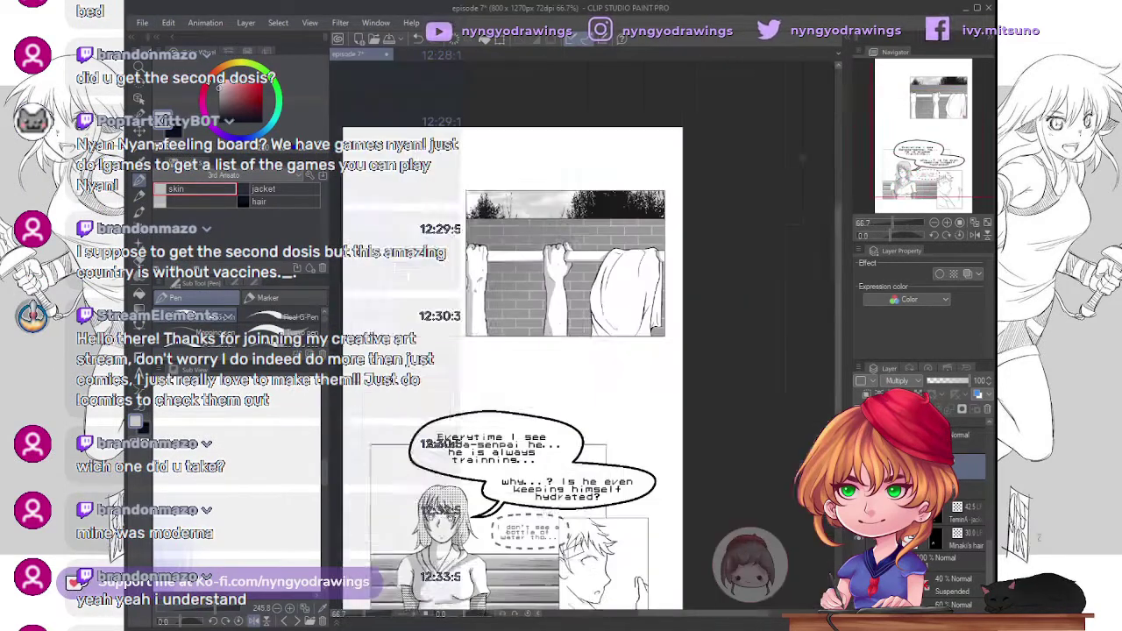
type("bre")
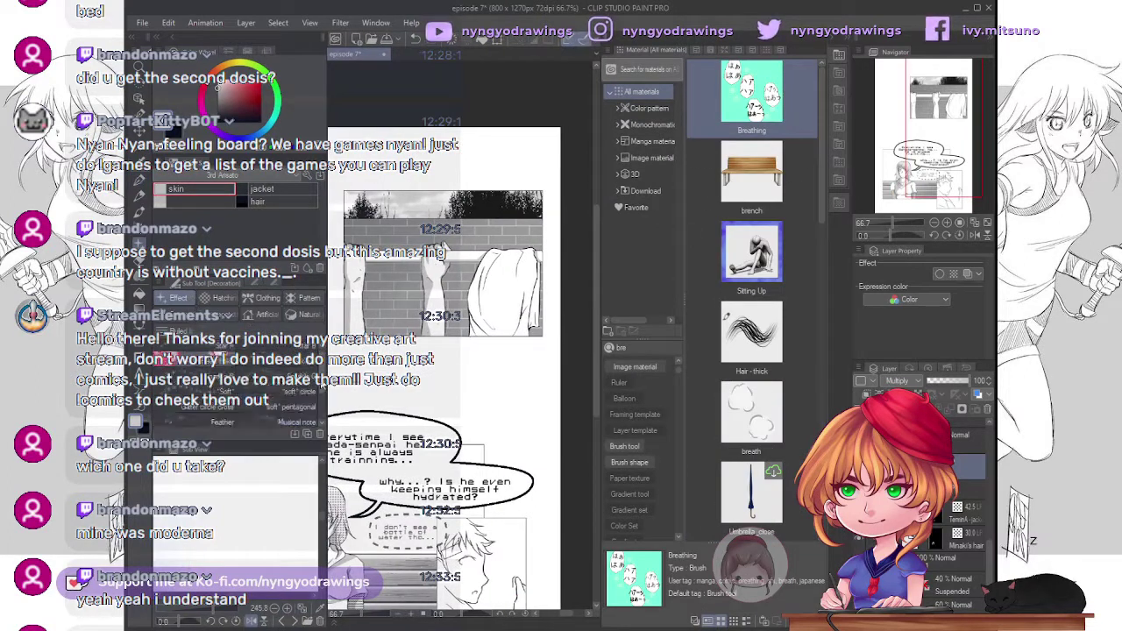
left_click(751, 416)
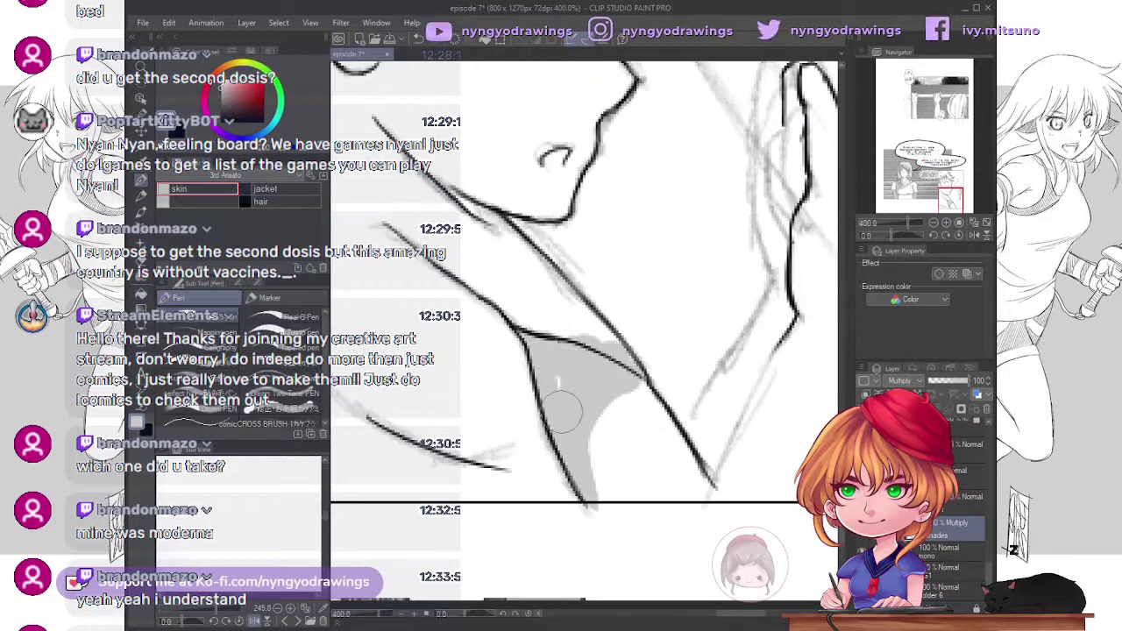
- Ink the boy's eye on the line layer and clean up the hair lines beside his headband with the eraser
scroll(561, 405, "up", 4)
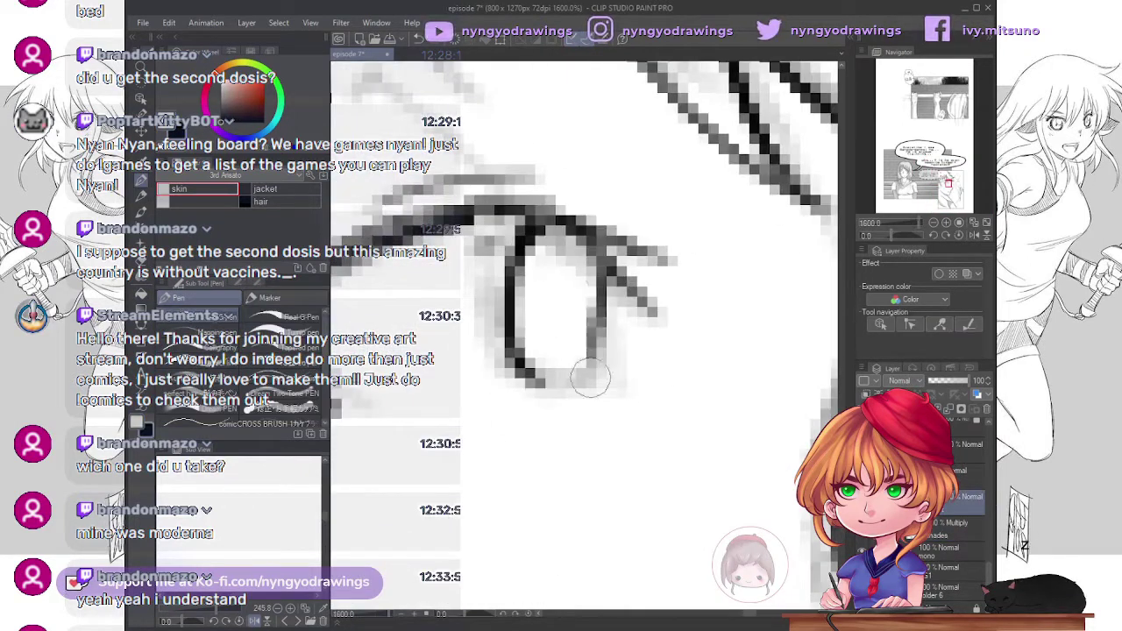
scroll(591, 377, "down", 5)
key("e")
scroll(611, 263, "up", 4)
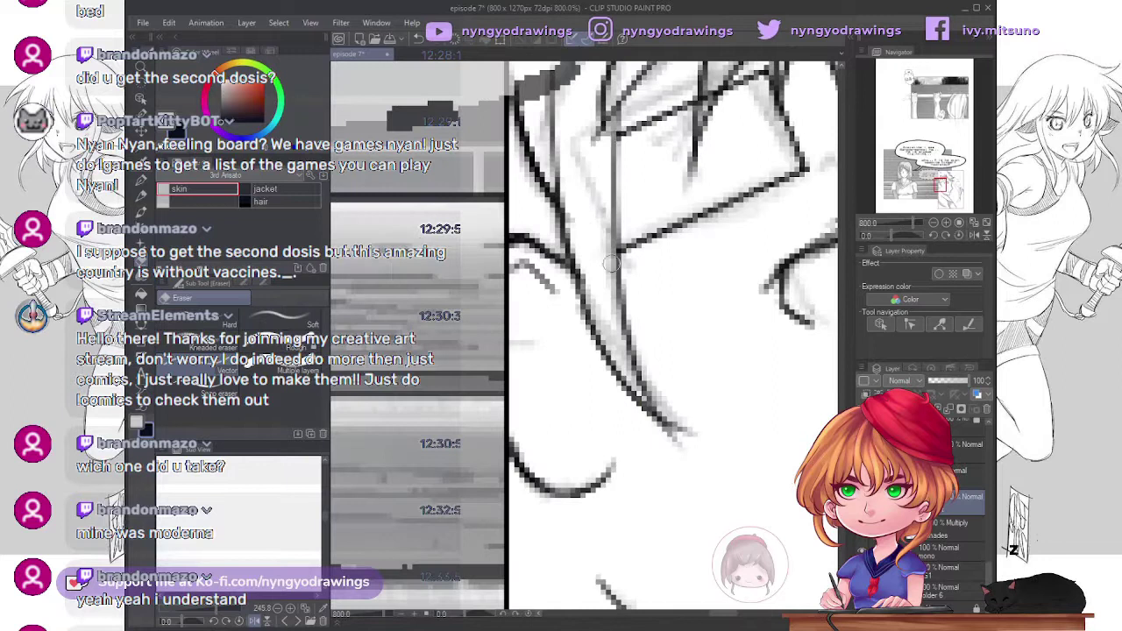
- Shade the boy's forehead below the headband gray on the Multiply layer with the G-pen
key("p")
left_click_drag(548, 246, 417, 295)
scroll(652, 397, "down", 8)
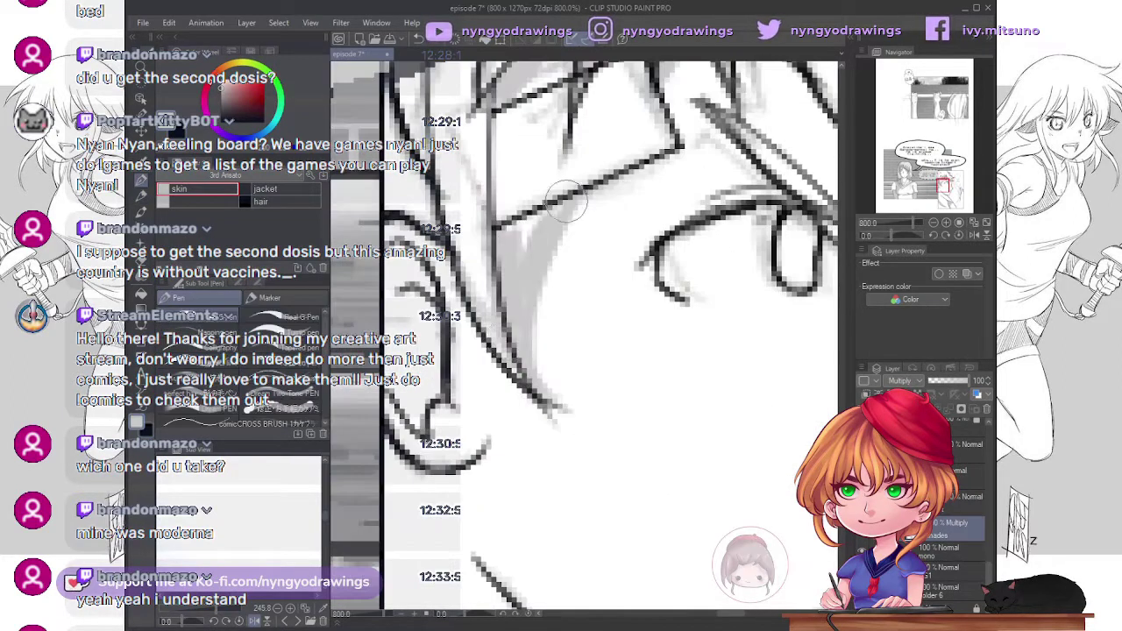
- Ink the wrist and outer edge of the boy's raised hand with the G-pen on Layer 119, undoing misplaced strokes
scroll(652, 397, "up", 10)
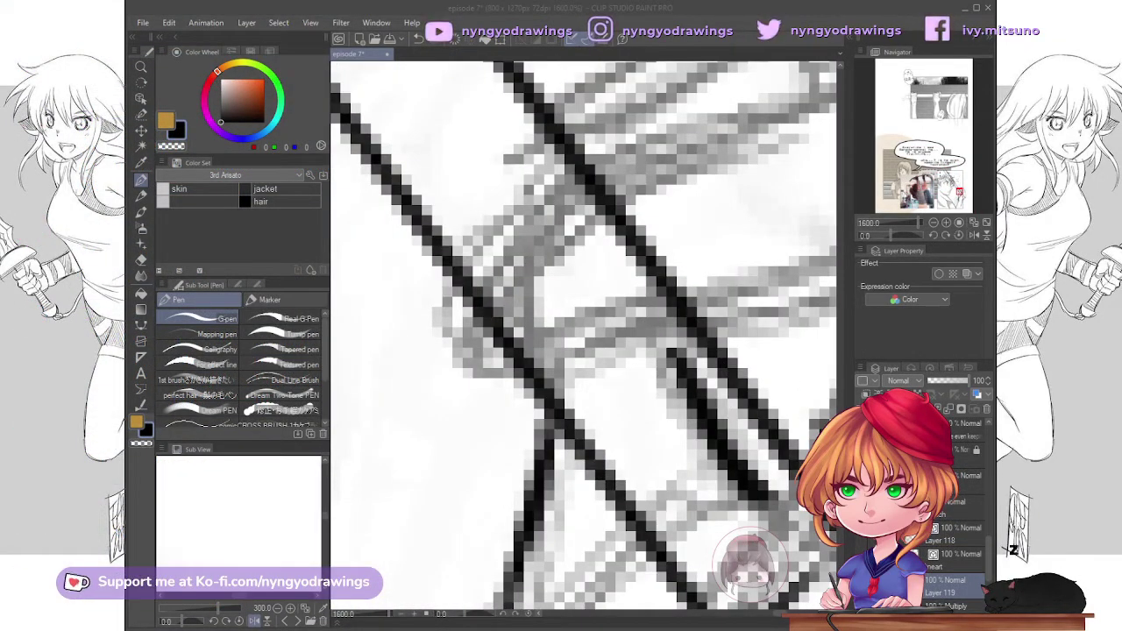
scroll(583, 332, "down", 2)
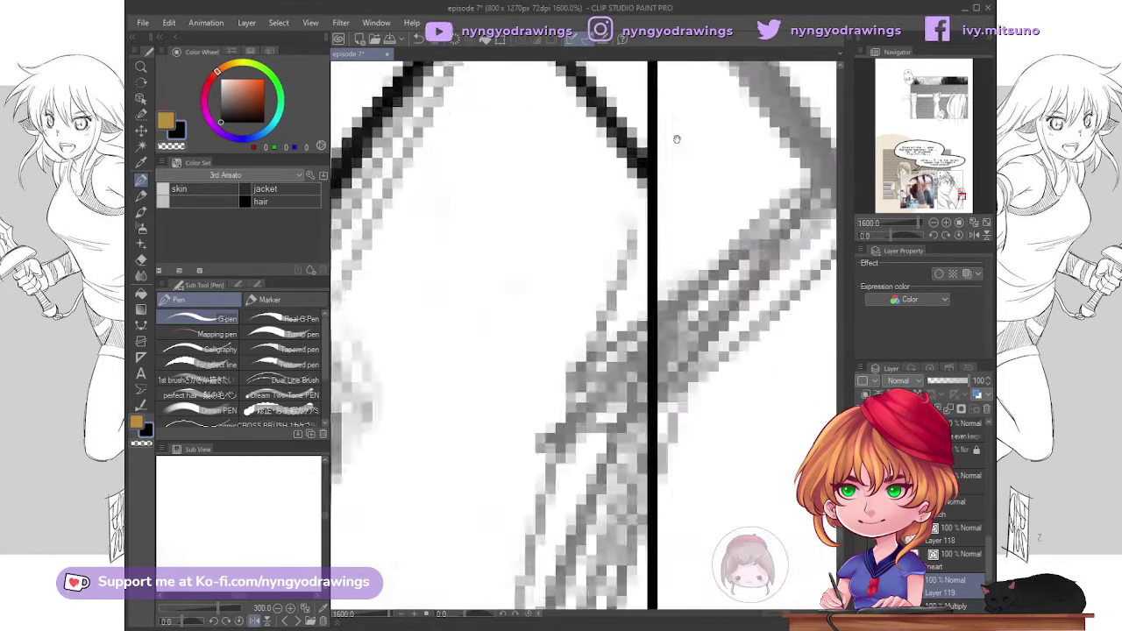
left_click_drag(516, 289, 692, 138)
left_click_drag(626, 325, 639, 554)
key("ctrl+z")
left_click_drag(701, 300, 651, 413)
key("ctrl+z")
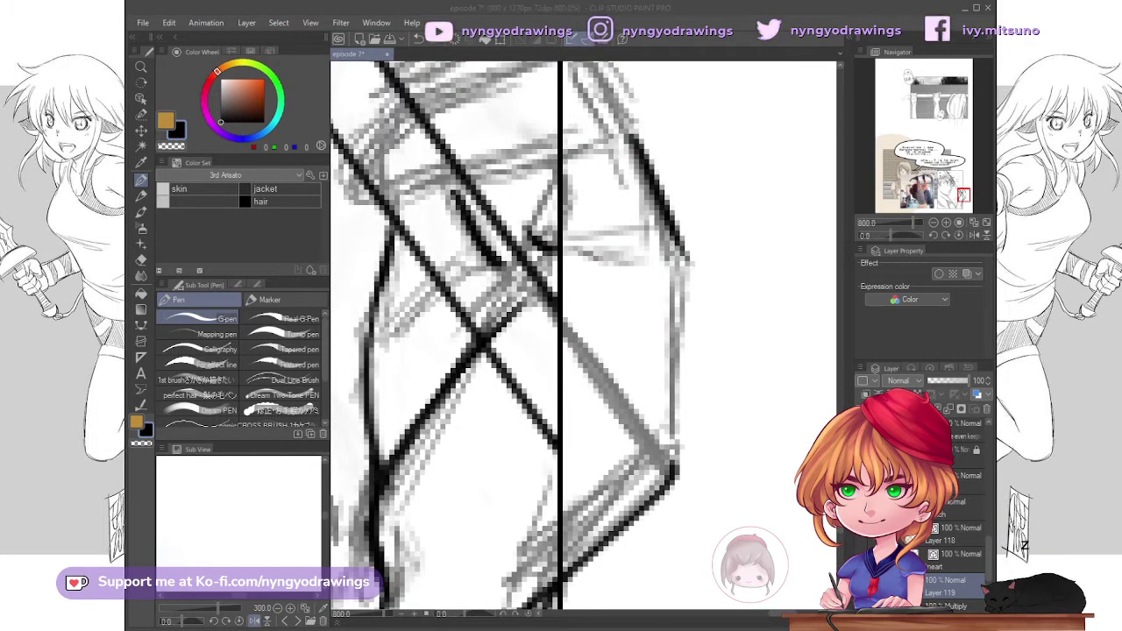
scroll(731, 453, "up", 2)
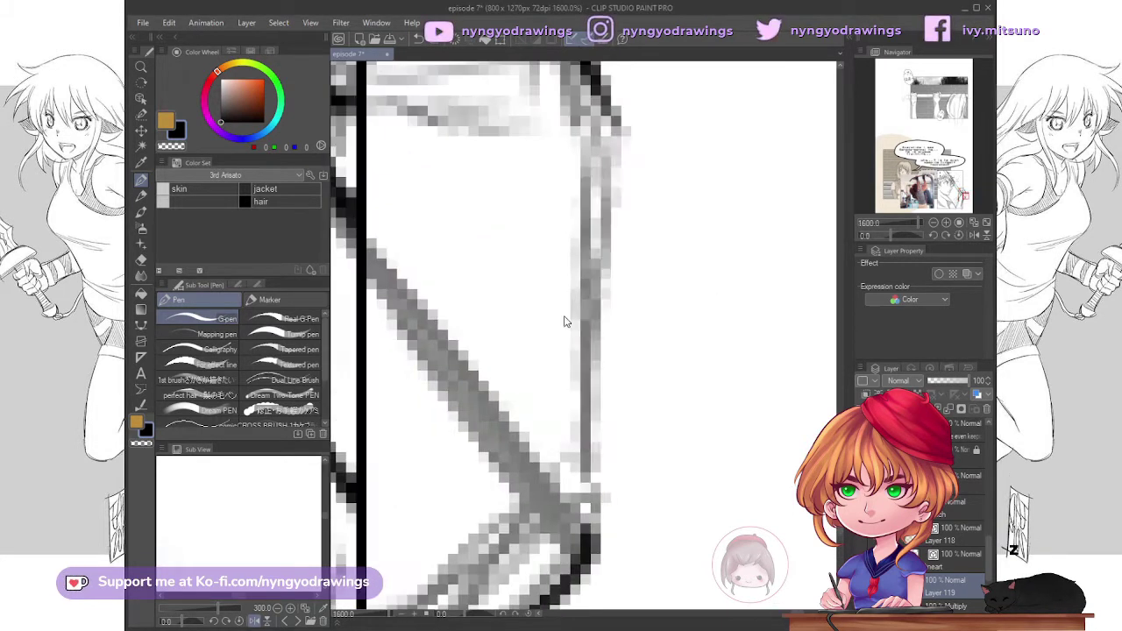
mouse_move(575, 522)
left_mouse_down()
mouse_move(714, 521)
mouse_move(468, 378)
mouse_move(724, 263)
mouse_move(718, 162)
mouse_move(613, 262)
mouse_move(666, 290)
left_mouse_up()
scroll(693, 271, "down", 3)
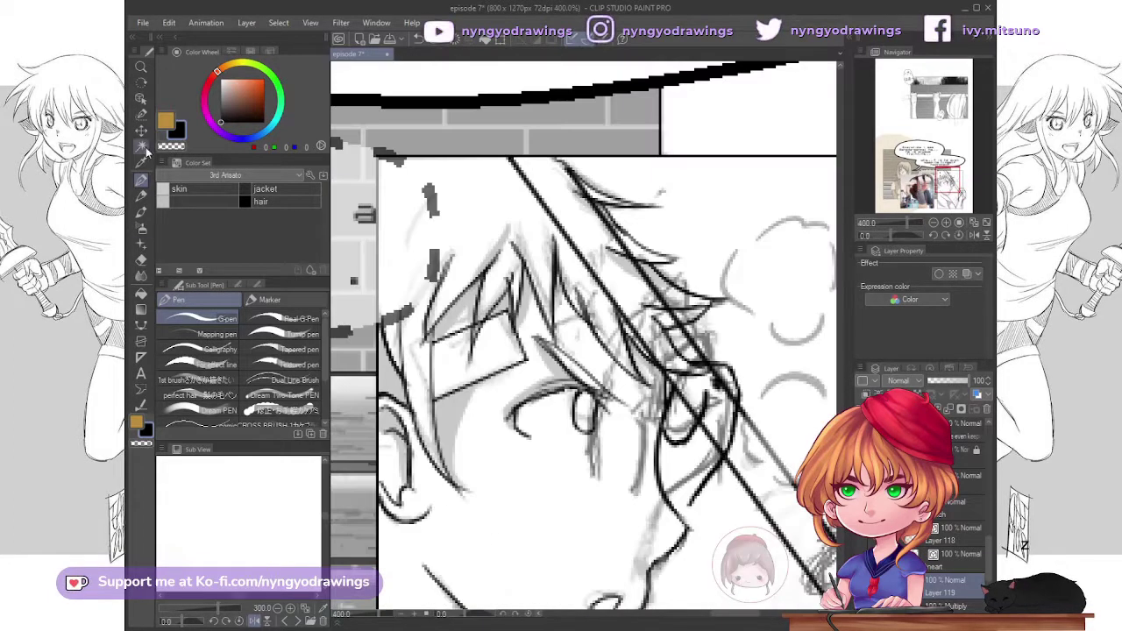
- Ink the boy's face profile from the forehead down past the nose
scroll(536, 416, "up", 2)
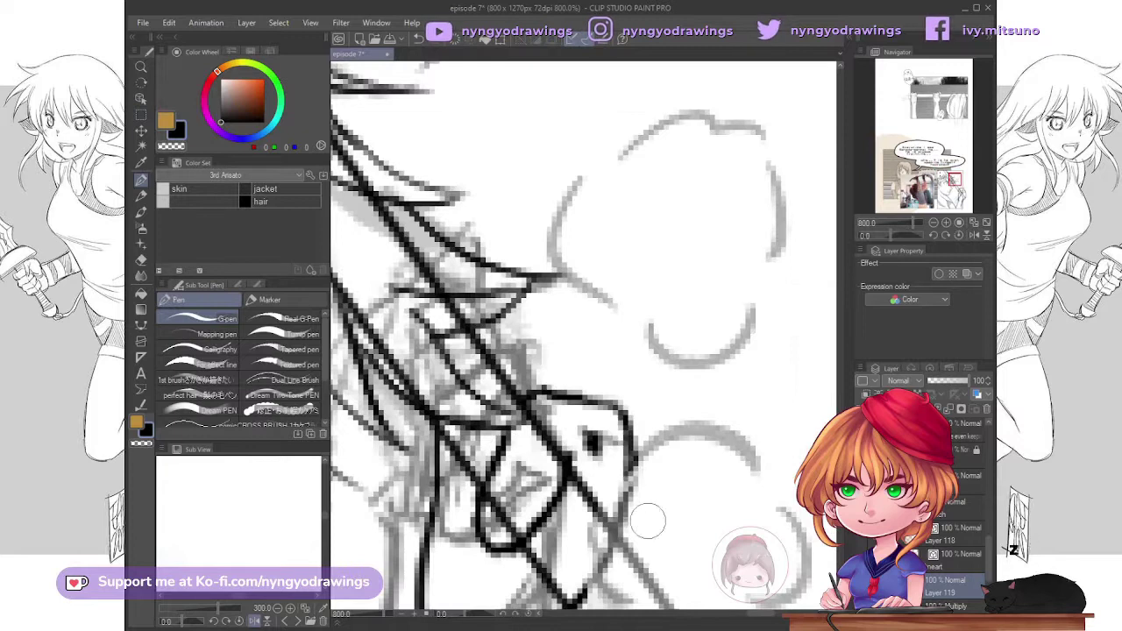
left_click_drag(648, 521, 610, 319)
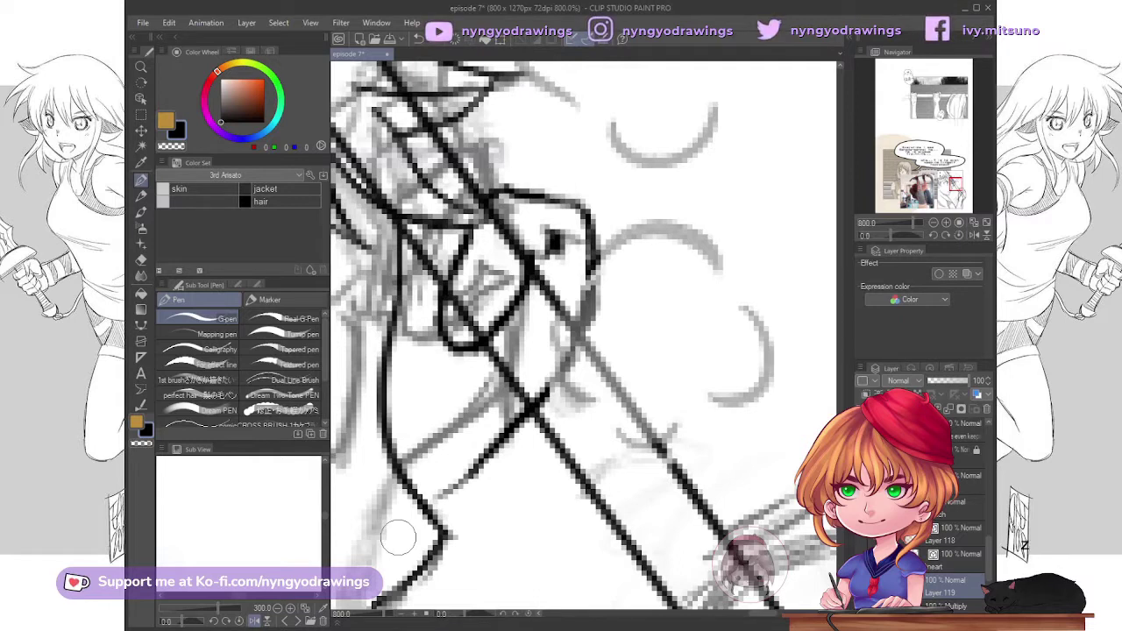
left_click_drag(524, 509, 586, 382)
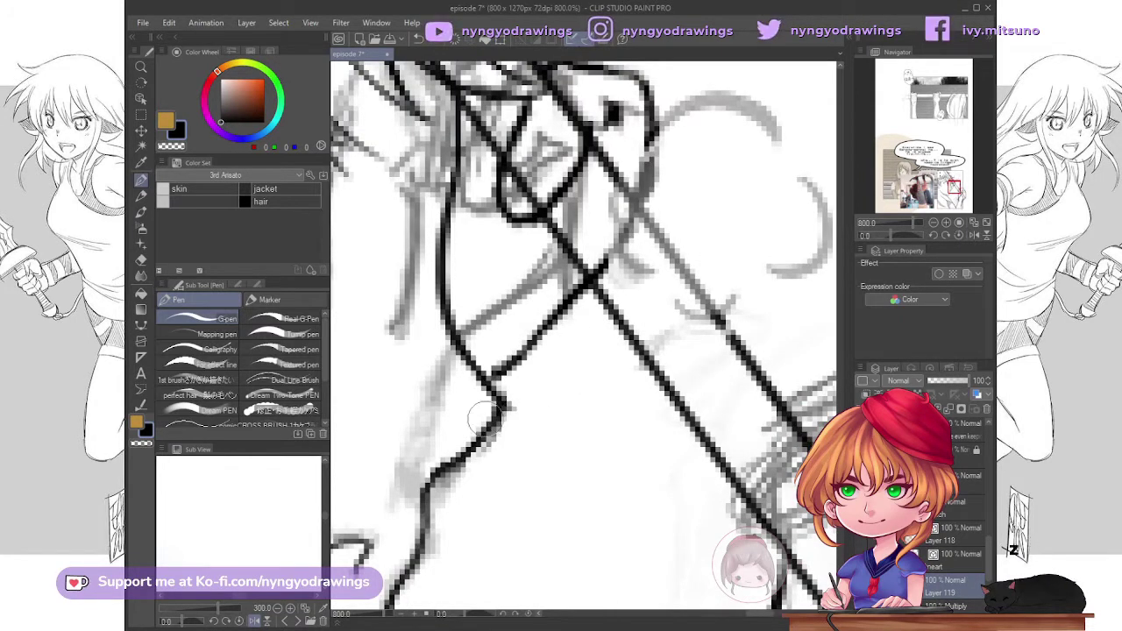
key("e")
scroll(543, 430, "down", 4)
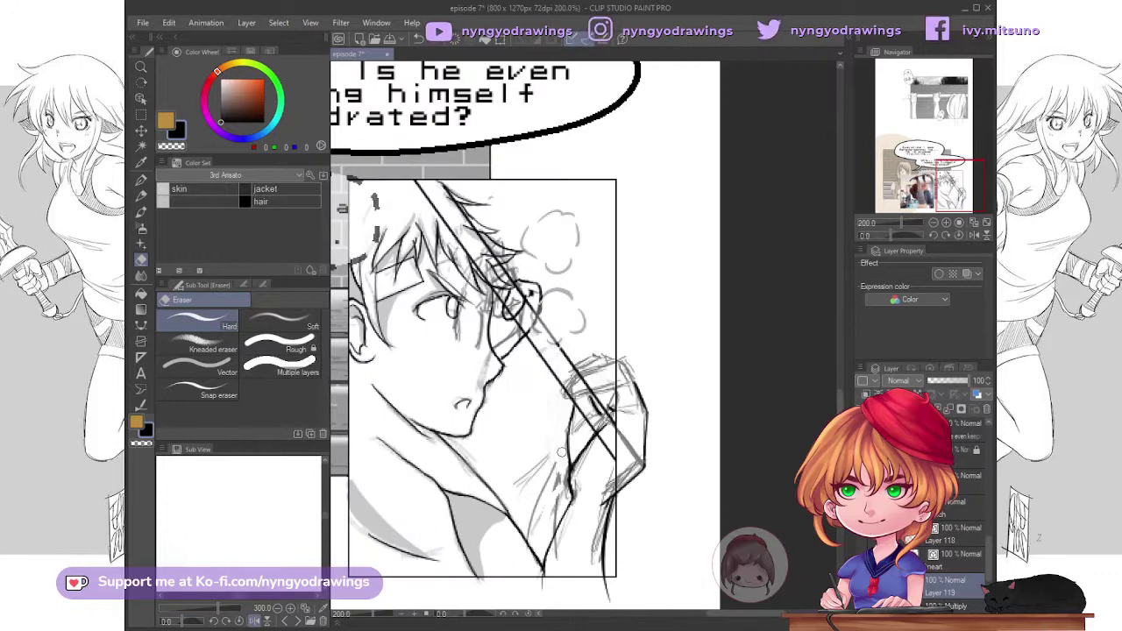
- Ink the lower finger outlines of the boy's hand around the diagonal bar with the G-pen
scroll(561, 452, "up", 5)
key("p")
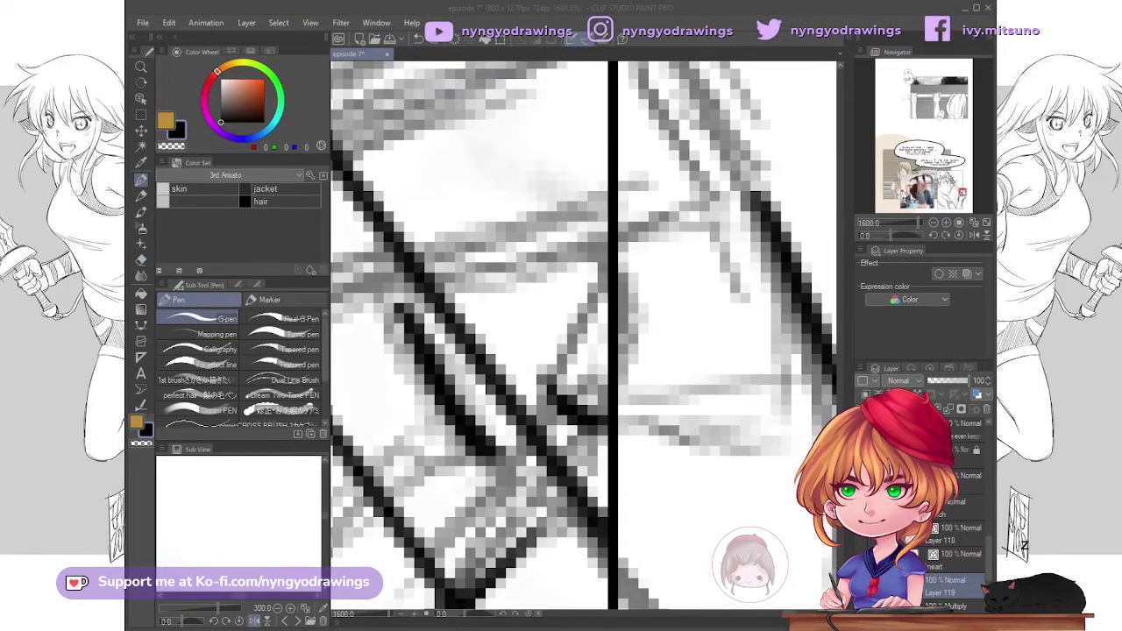
left_click_drag(628, 386, 498, 385)
mouse_move(191, 383)
left_mouse_down()
mouse_move(498, 383)
mouse_move(611, 408)
mouse_move(457, 326)
left_mouse_up()
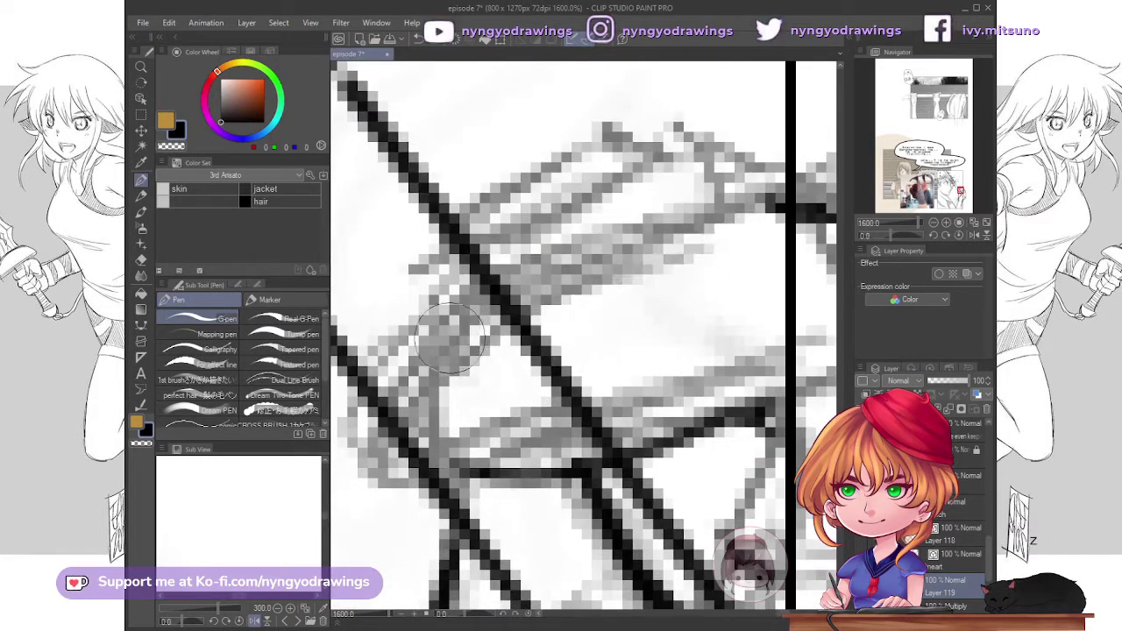
left_click_drag(526, 579, 464, 624)
left_click_drag(602, 403, 491, 351)
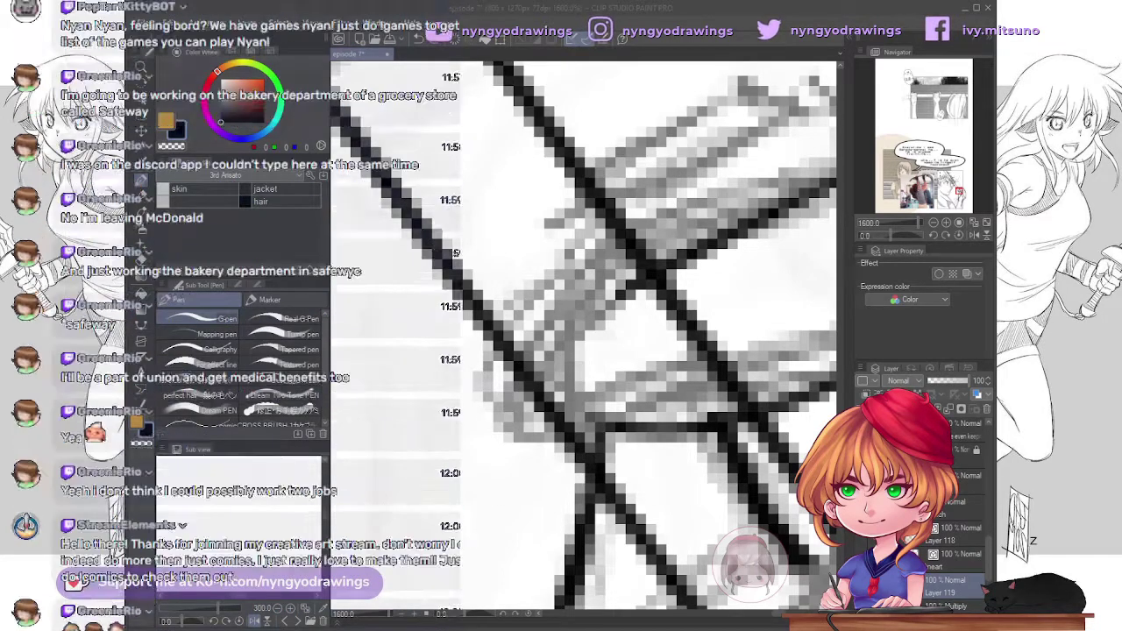
- Ink the upper fingers and thumb, and join the knuckles to the back of the boy's hand
mouse_move(692, 289)
left_mouse_down()
mouse_move(543, 478)
mouse_move(563, 288)
mouse_move(526, 385)
mouse_move(475, 463)
left_mouse_up()
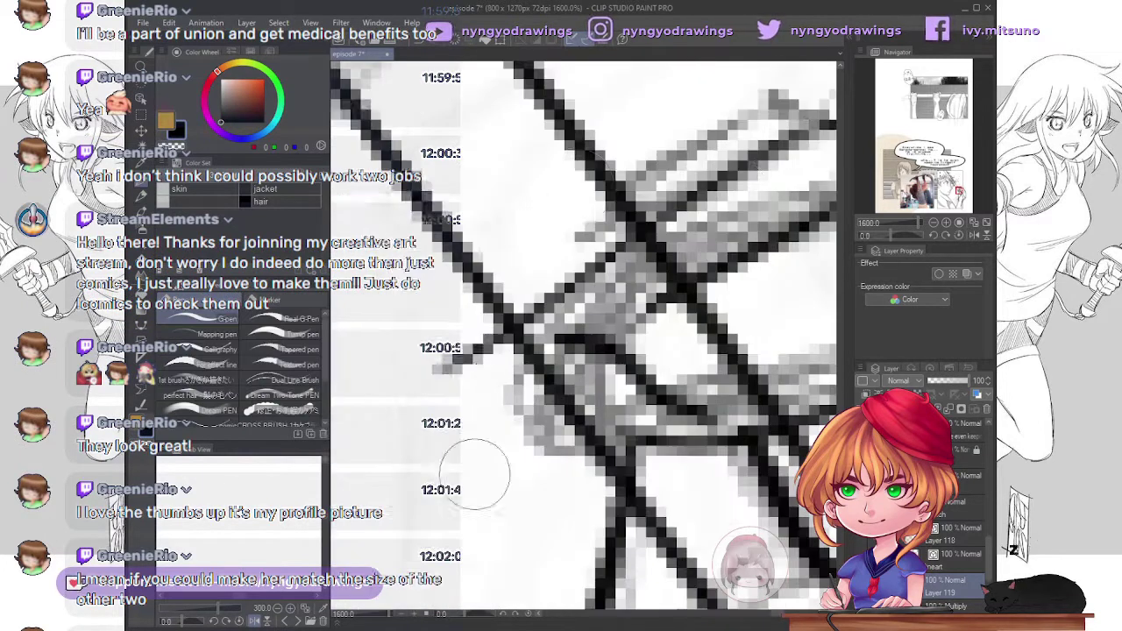
key("e")
key("p")
mouse_move(574, 189)
left_mouse_down()
mouse_move(490, 377)
mouse_move(473, 368)
mouse_move(441, 292)
mouse_move(628, 263)
left_mouse_up()
left_click_drag(570, 307, 570, 403)
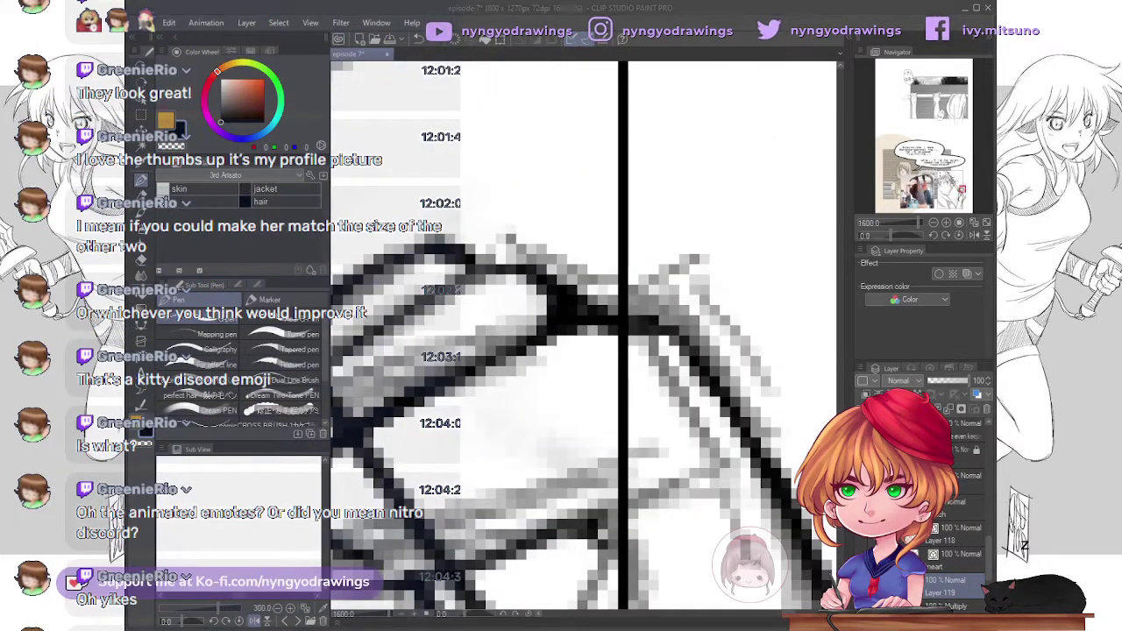
scroll(613, 233, "down", 2)
scroll(568, 409, "down", 5)
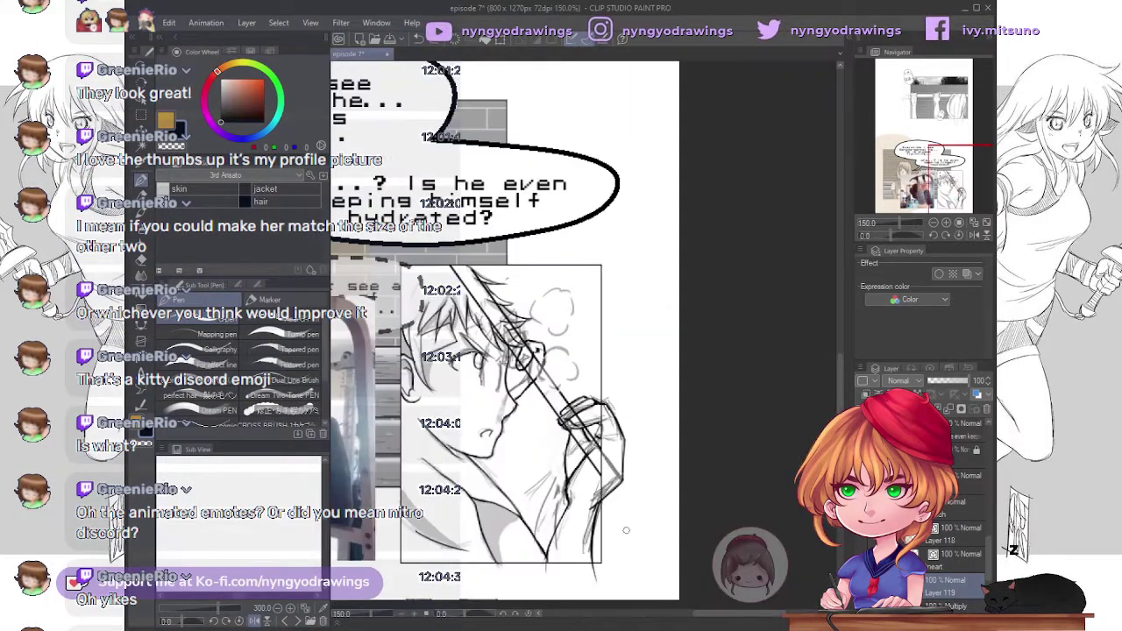
- Select the boy's inked hand and forearm with the Selection pen
scroll(625, 529, "up", 3)
left_click(141, 149)
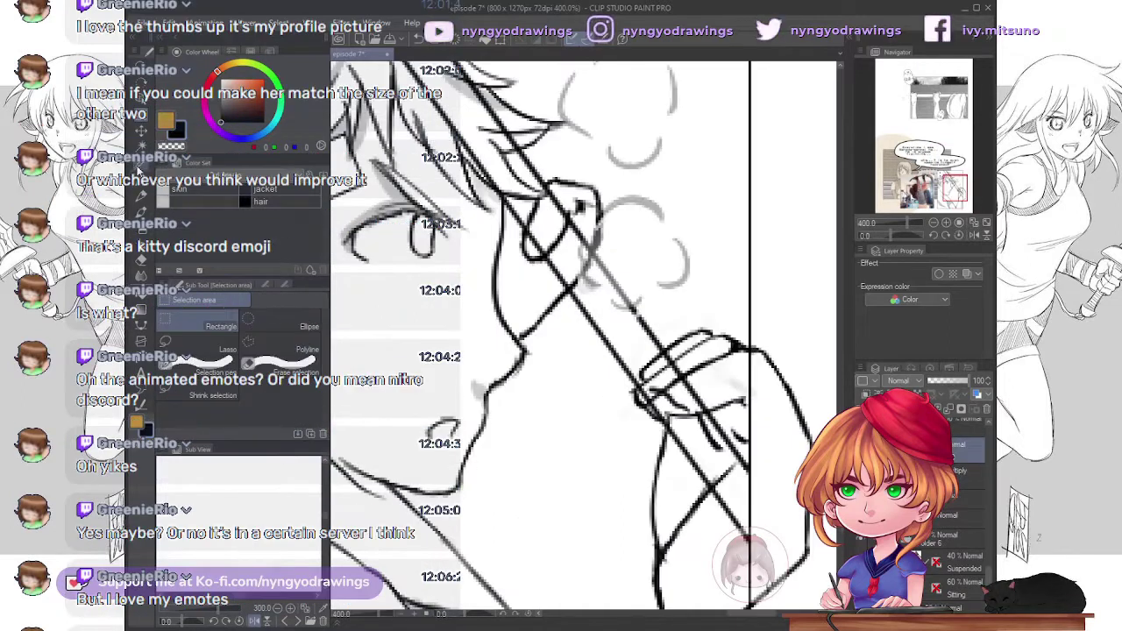
left_click(138, 169)
key("e")
left_click_drag(701, 333, 639, 175)
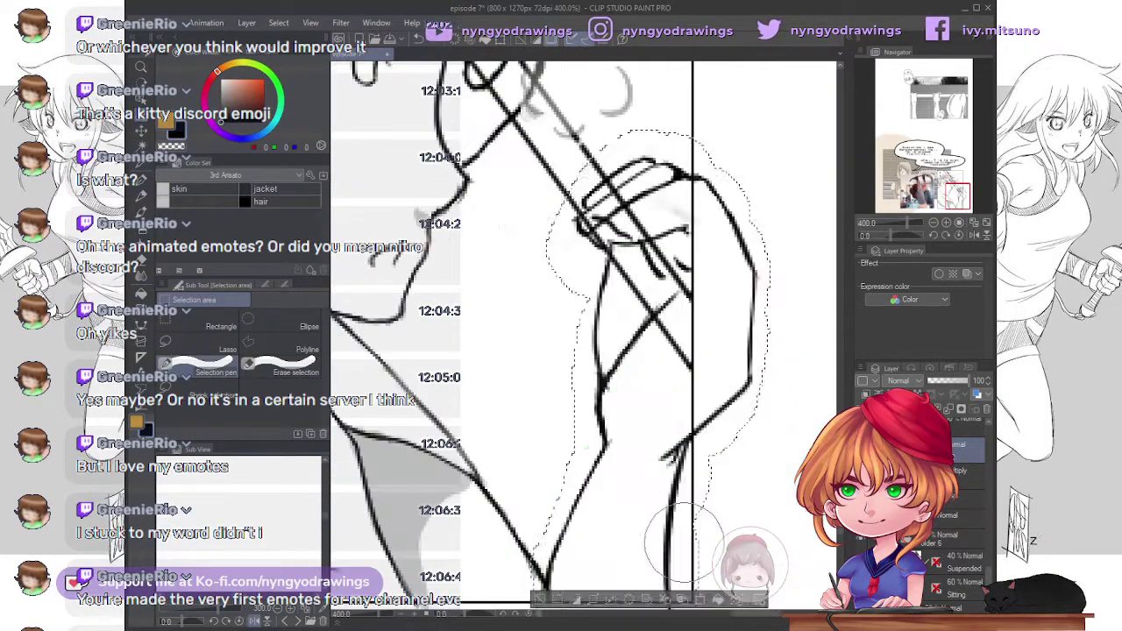
- Ink the side of the boy's lower forearm and the diagonal wrist line over the faded hand sketch with the G-pen
scroll(519, 387, "up", 3)
key("p")
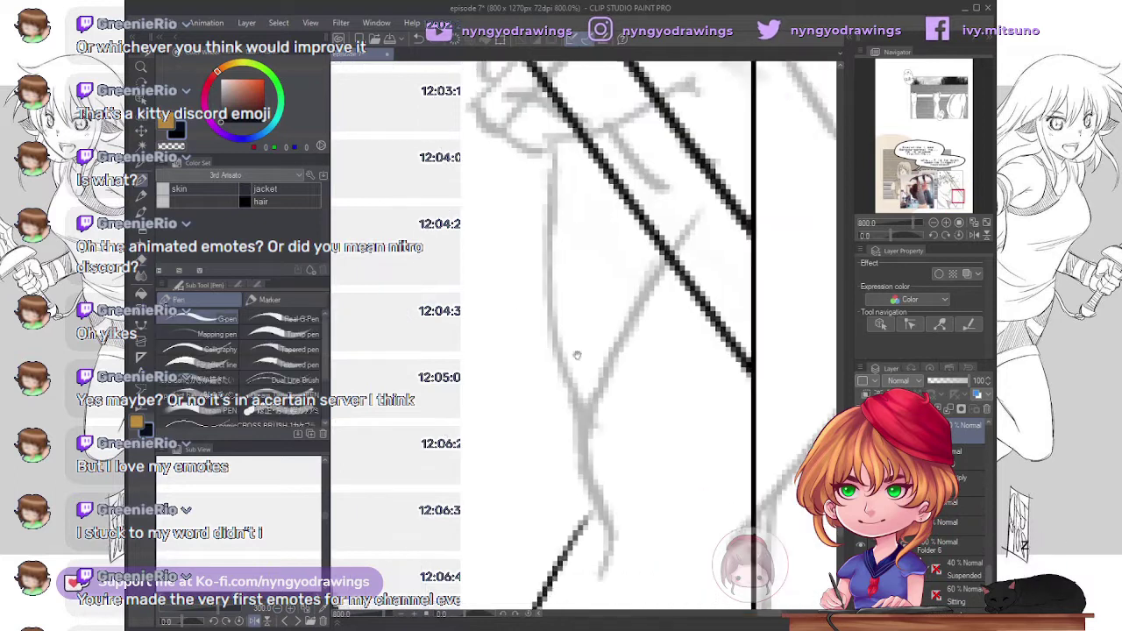
left_click_drag(445, 214, 452, 78)
left_click_drag(574, 186, 477, 478)
key("e")
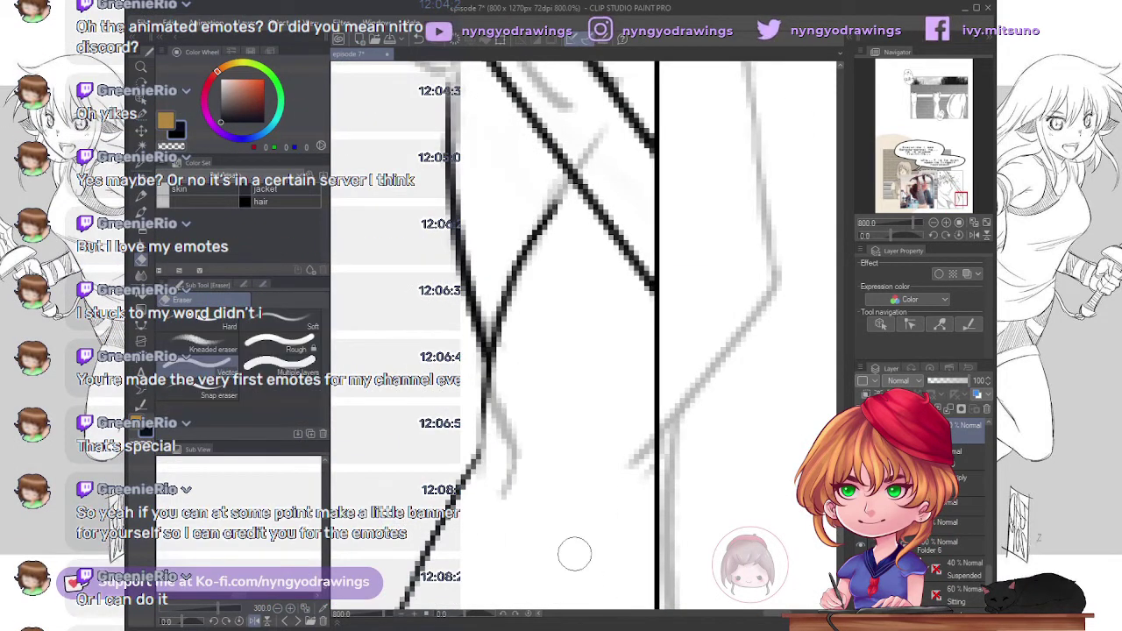
- Ink the fingers and the knuckle line of the boy's lower hand around the diagonal bar with the G-pen
key("p")
scroll(500, 376, "up", 3)
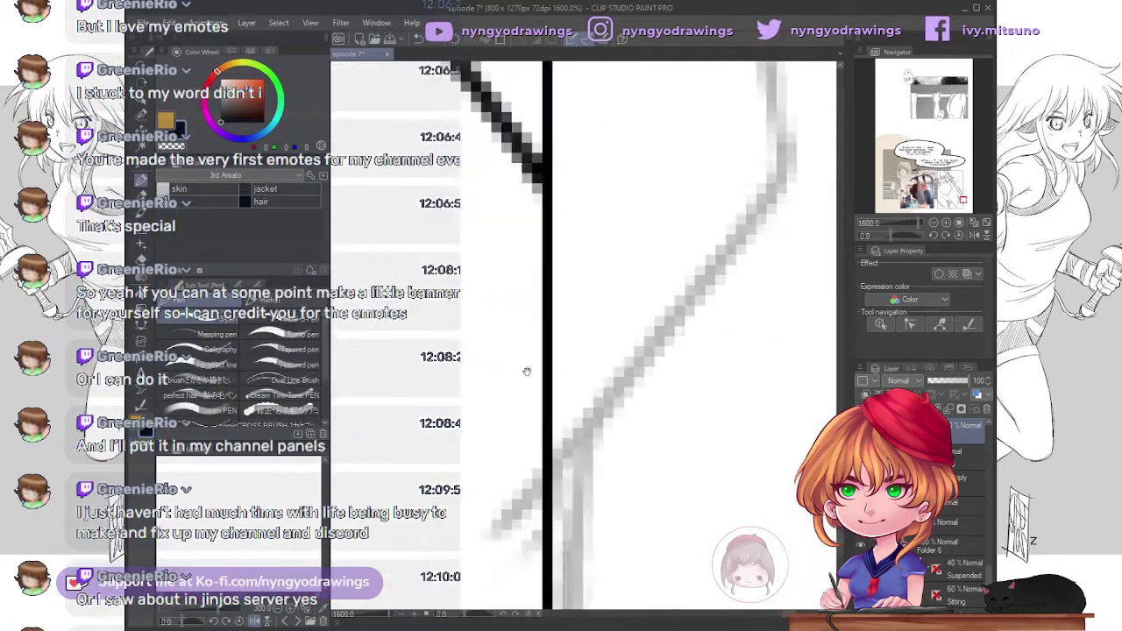
left_click_drag(679, 316, 688, 399)
mouse_move(735, 75)
left_mouse_down()
mouse_move(551, 250)
mouse_move(624, 320)
left_mouse_up()
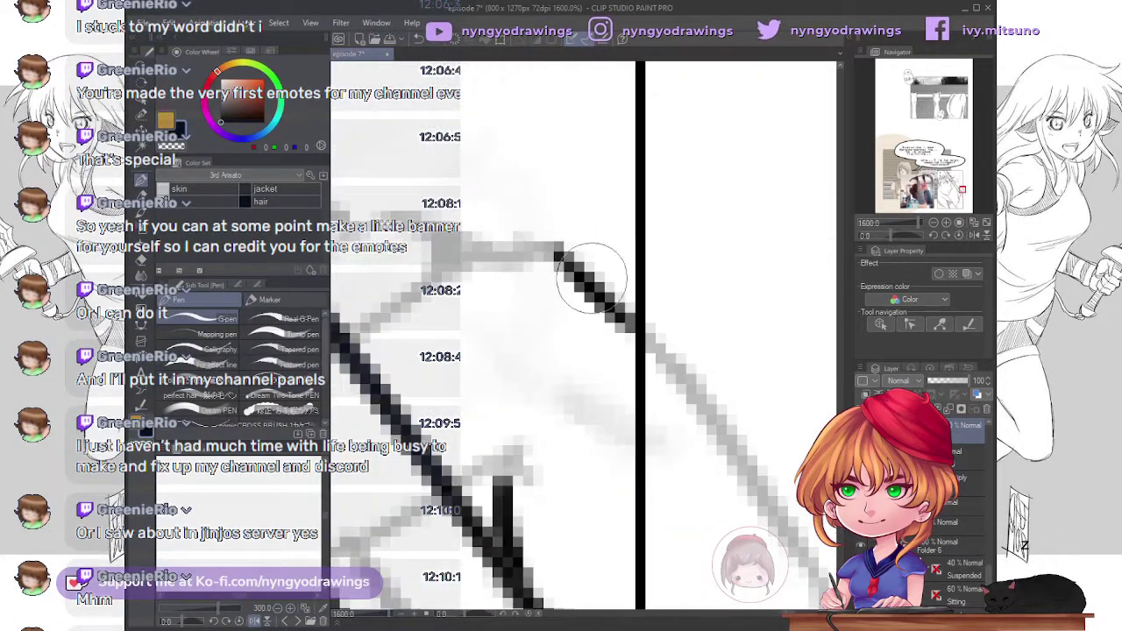
left_click_drag(522, 248, 776, 199)
left_click_drag(792, 163, 407, 491)
mouse_move(682, 475)
left_mouse_down()
mouse_move(664, 405)
mouse_move(538, 290)
mouse_move(773, 201)
left_mouse_up()
left_click_drag(399, 309, 648, 184)
mouse_move(561, 263)
left_mouse_down()
mouse_move(476, 337)
mouse_move(473, 418)
left_mouse_up()
scroll(452, 473, "up", 1)
left_click_drag(713, 351, 664, 225)
scroll(663, 225, "down", 9)
scroll(687, 200, "up", 5)
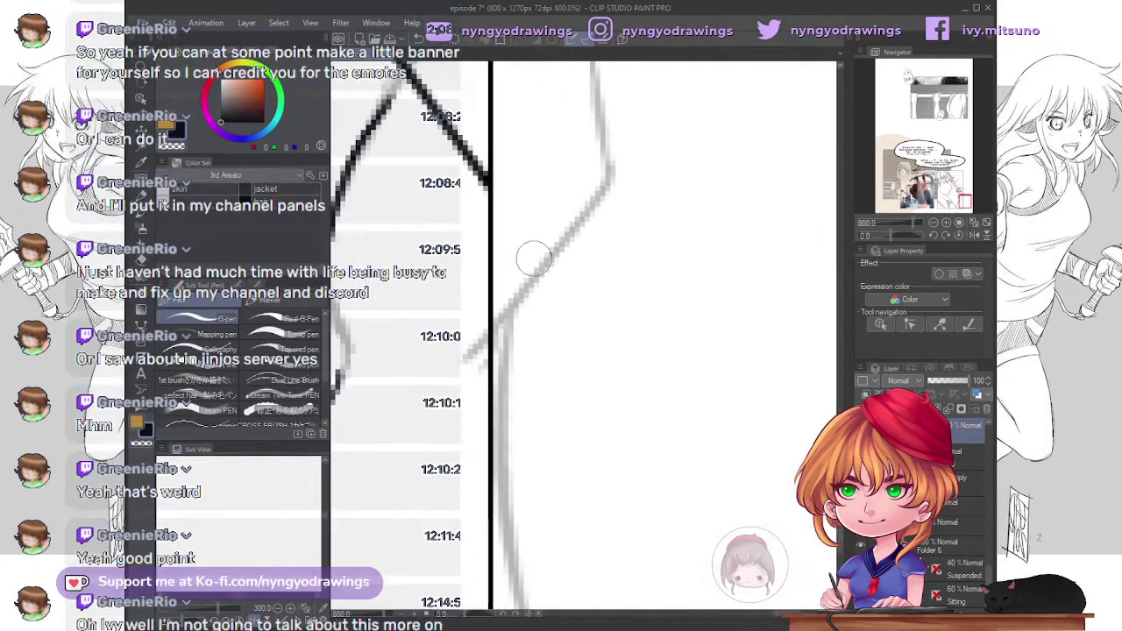
mouse_move(534, 259)
left_mouse_down()
mouse_move(535, 296)
mouse_move(698, 464)
left_mouse_up()
scroll(536, 296, "up", 1)
- Erase the slanted end of the forearm line and redraw it straight down to the panel's lower border
key("e")
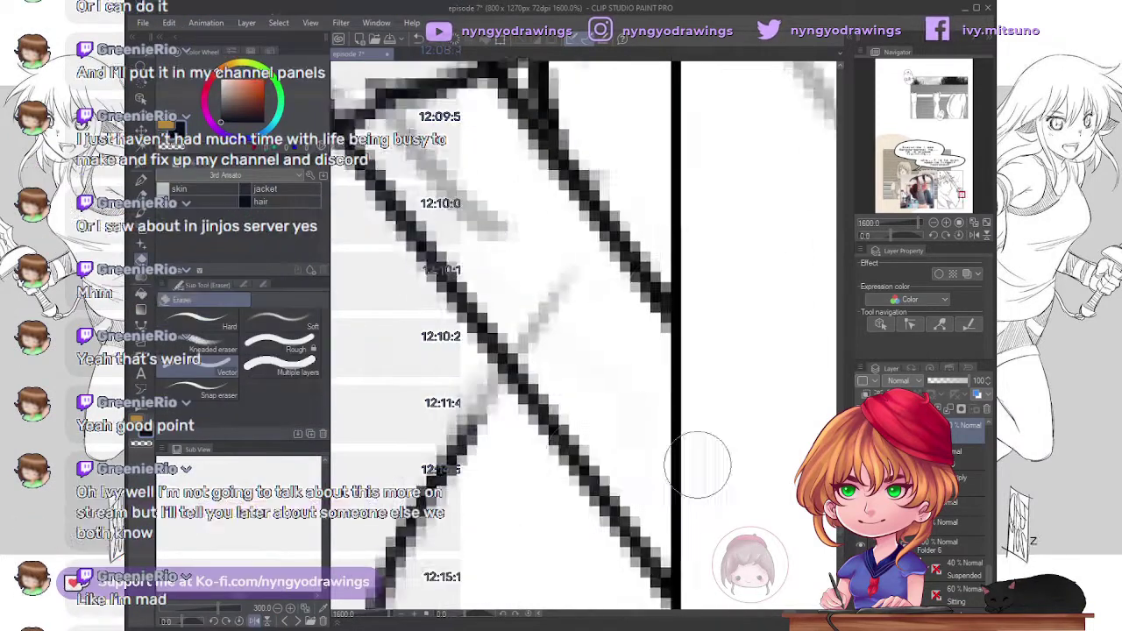
scroll(697, 464, "down", 6)
mouse_move(661, 575)
left_mouse_down()
mouse_move(613, 368)
mouse_move(593, 540)
left_mouse_up()
scroll(594, 541, "up", 4)
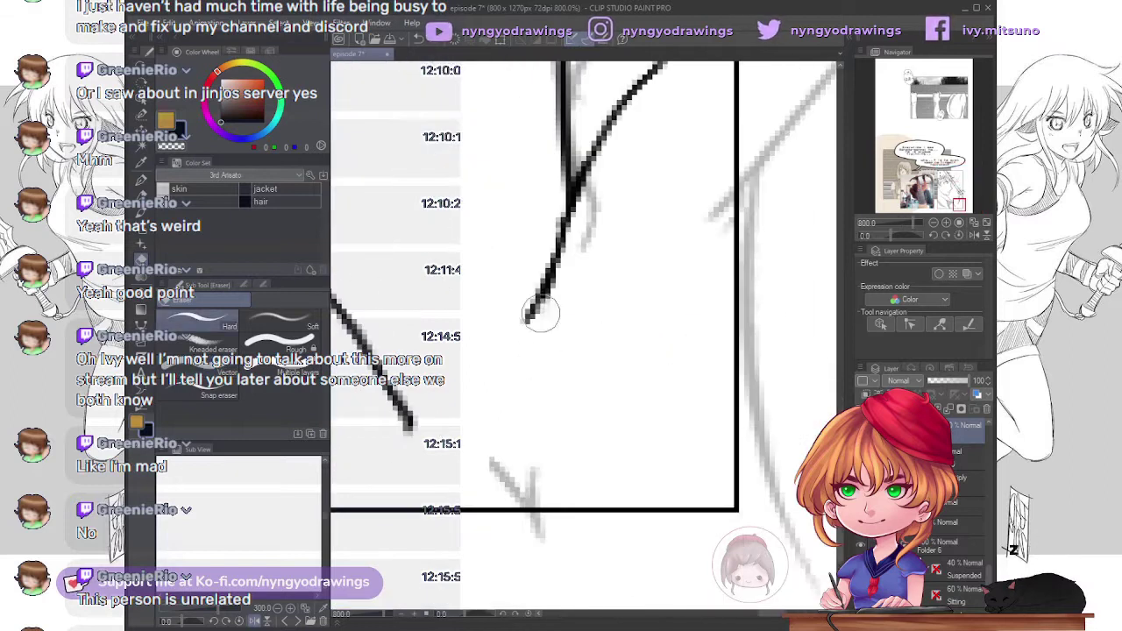
left_click_drag(531, 175, 506, 561)
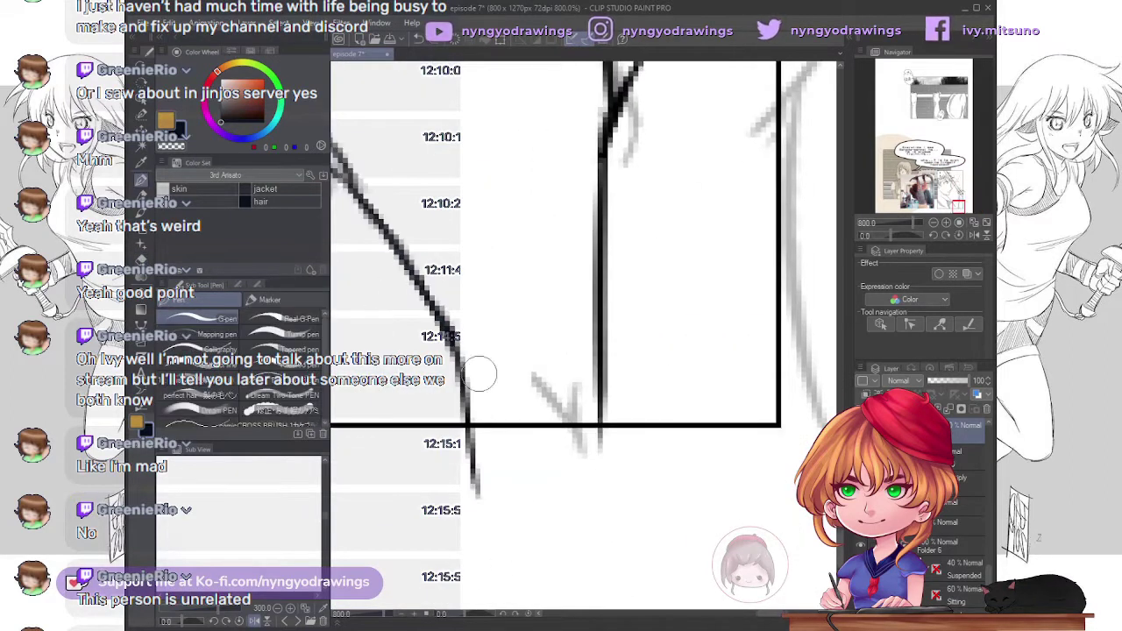
scroll(496, 546, "down", 4)
scroll(461, 484, "up", 4)
- Select the inked fingers with the Selection pen and transform them to sit over the sketched hand
key("m")
left_click_drag(561, 383, 526, 383)
key("ctrl+t")
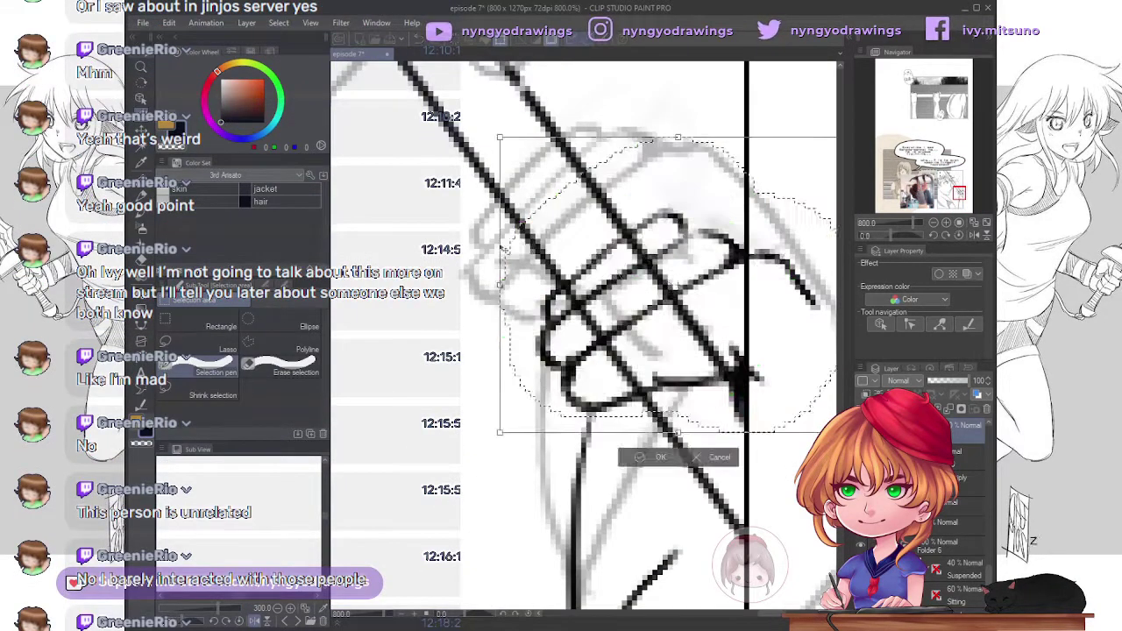
key("Return")
- Redraw the outer wrist line and the diagonal palm line beneath the repositioned fingers, replacing the stray strokes
key("e")
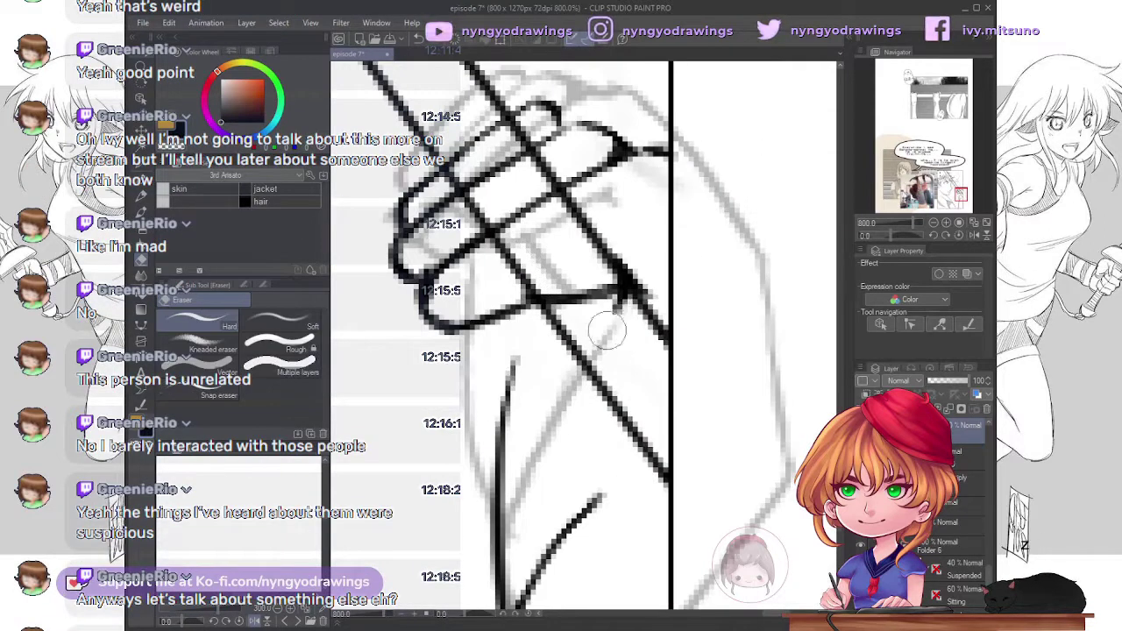
key("p")
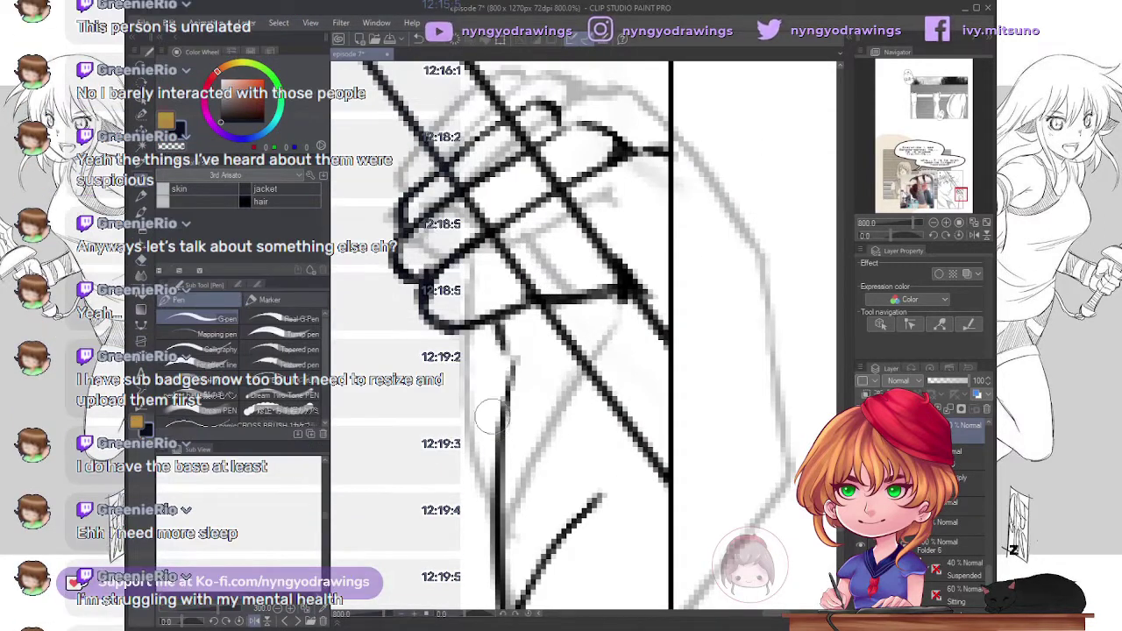
key("ctrl+z")
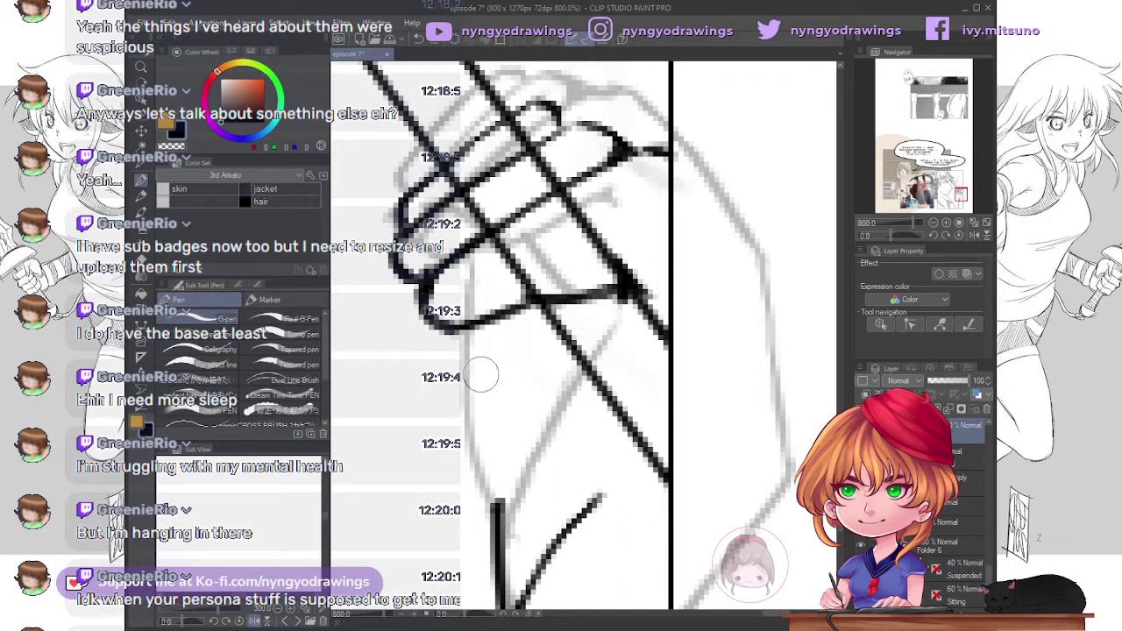
left_click_drag(489, 497, 458, 339)
left_click_drag(569, 377, 480, 487)
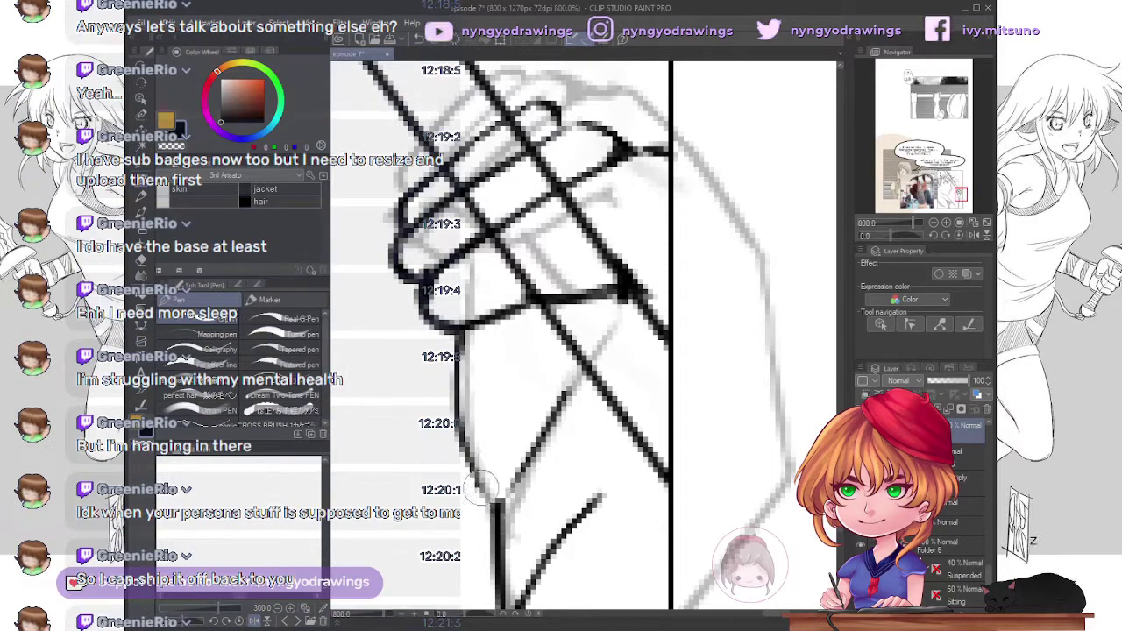
mouse_move(523, 564)
left_mouse_down()
mouse_move(570, 373)
mouse_move(590, 526)
left_mouse_up()
- Ink the boy's upper hand gripping the bar beside his face, including the line running down to his mouth
left_click_drag(566, 303, 524, 389)
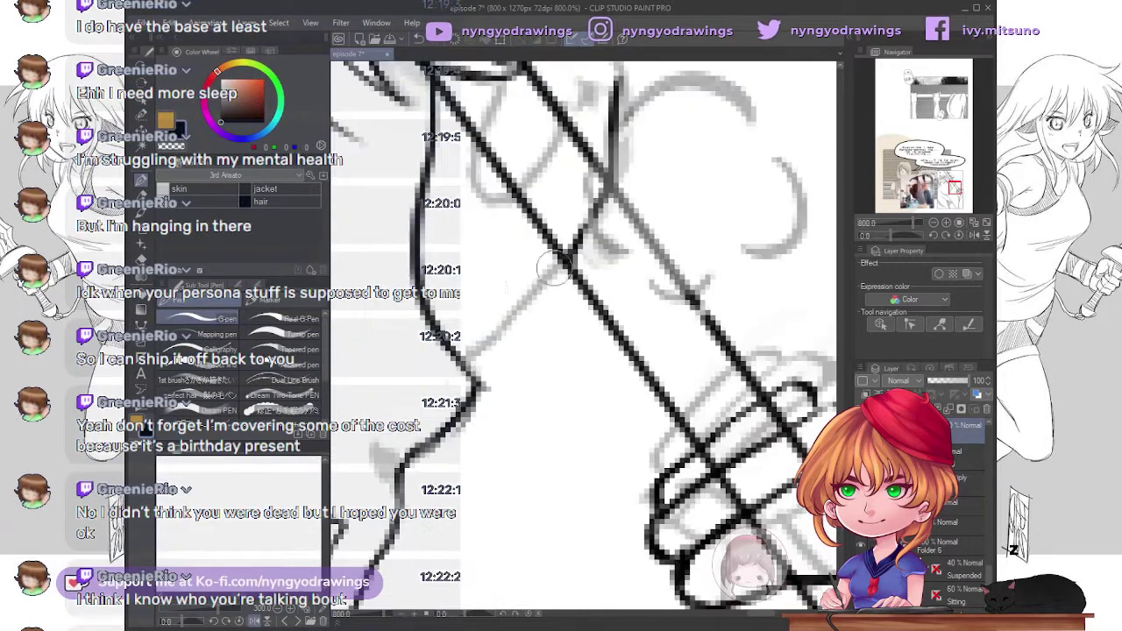
left_click_drag(572, 251, 421, 384)
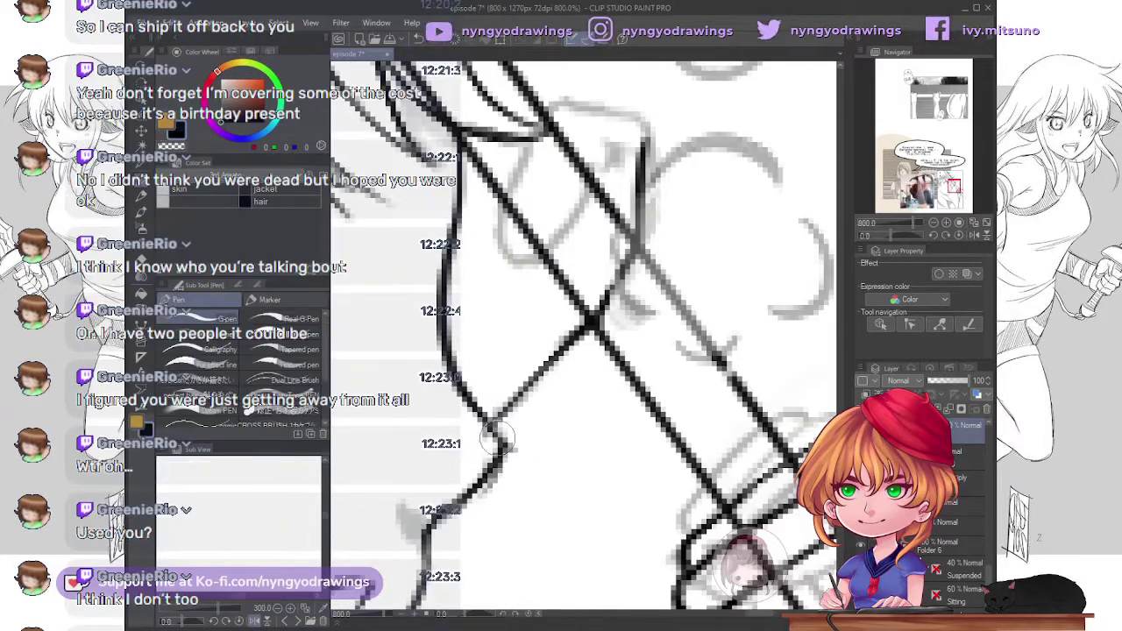
mouse_move(493, 445)
left_mouse_down()
mouse_move(526, 412)
mouse_move(500, 443)
mouse_move(487, 507)
mouse_move(666, 167)
left_mouse_up()
scroll(508, 407, "up", 3)
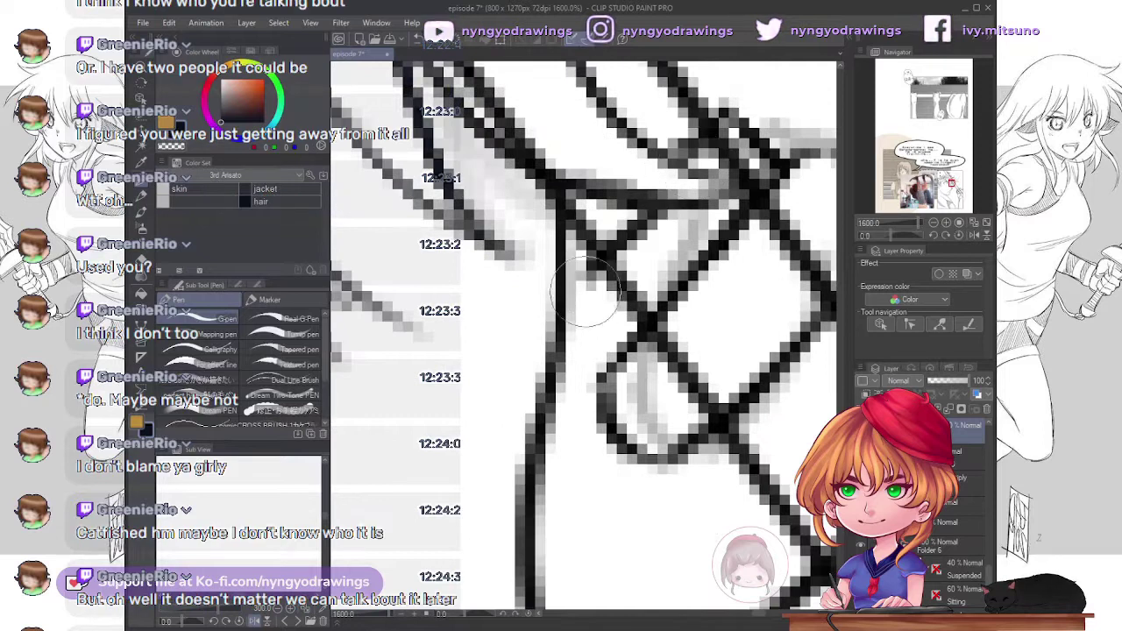
- Erase the inked lower hand and forearm lines near the panel's lower corner with the Hard and Vector erasers
scroll(561, 311, "down", 6)
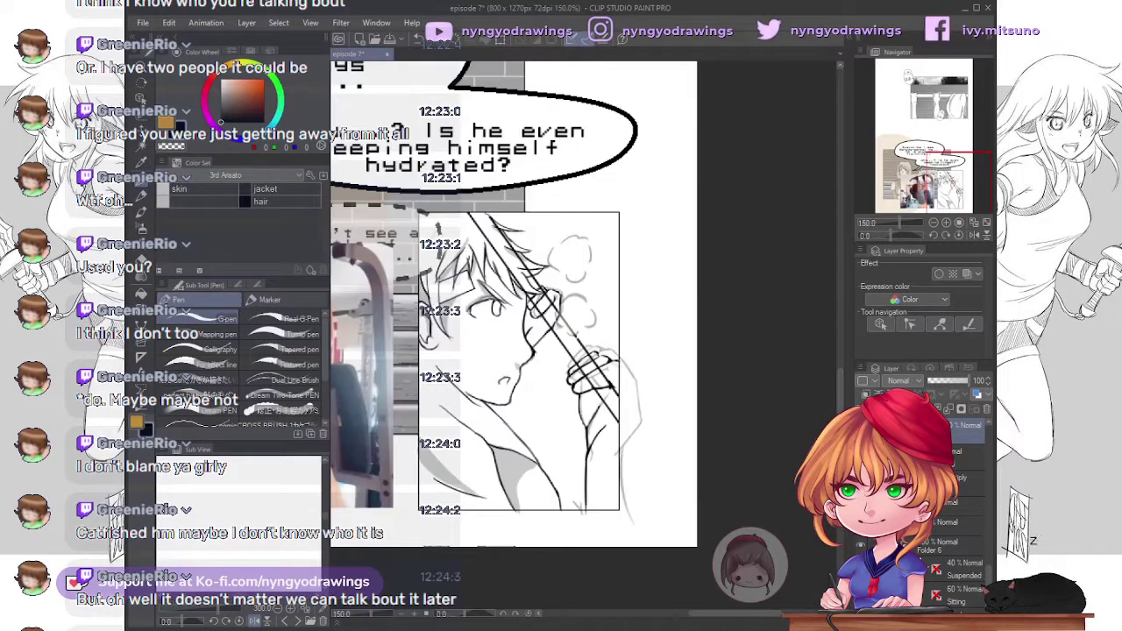
key("e")
scroll(609, 561, "up", 3)
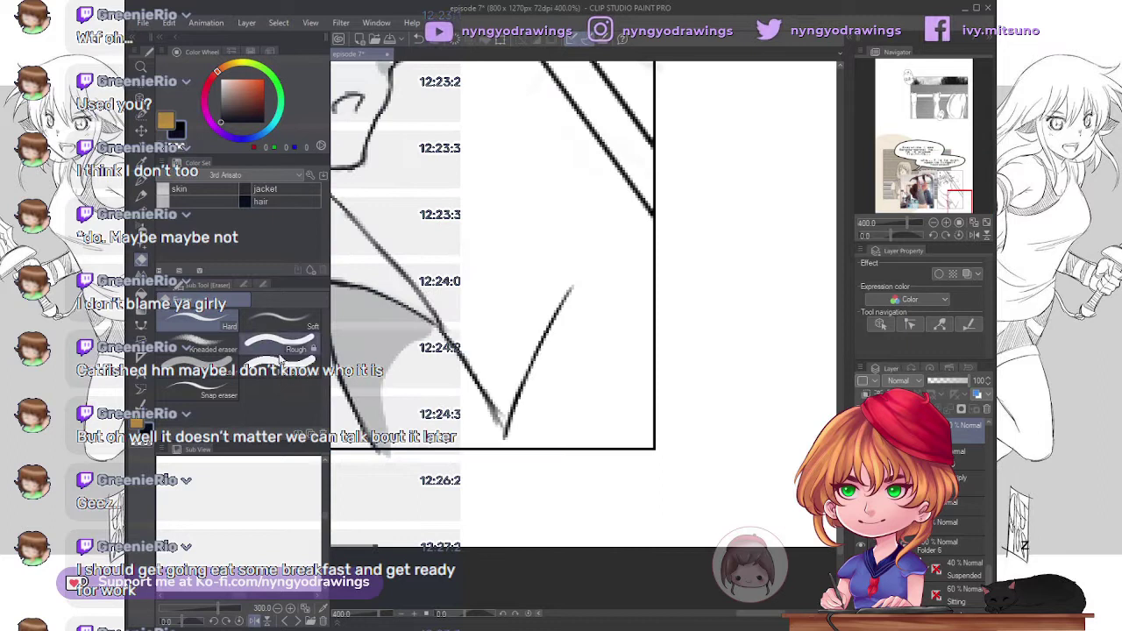
scroll(556, 514, "up", 2)
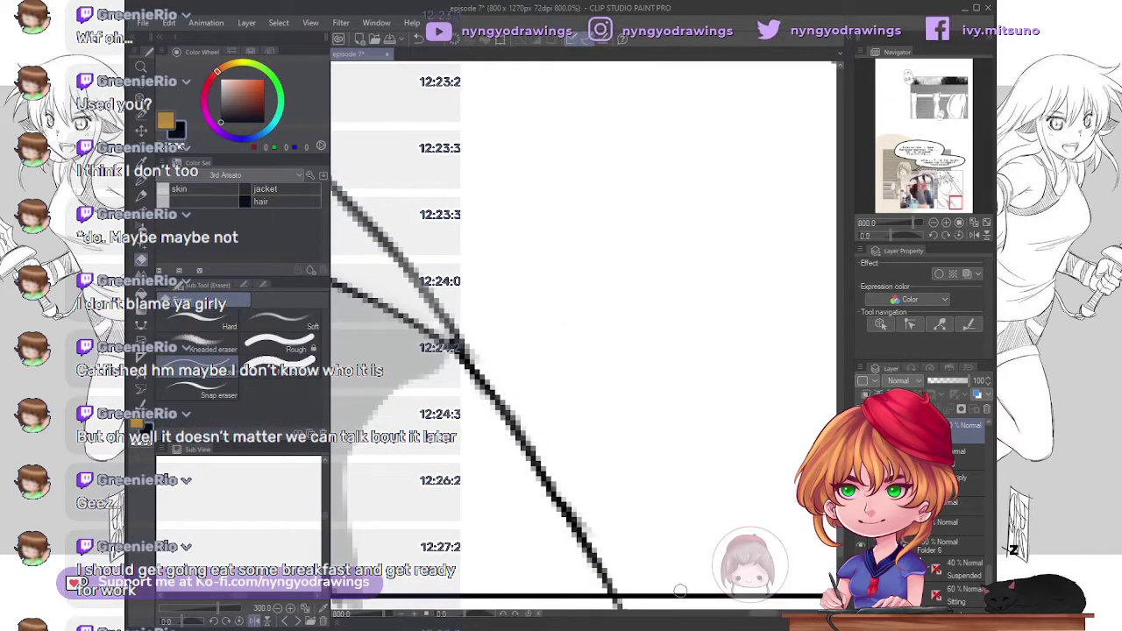